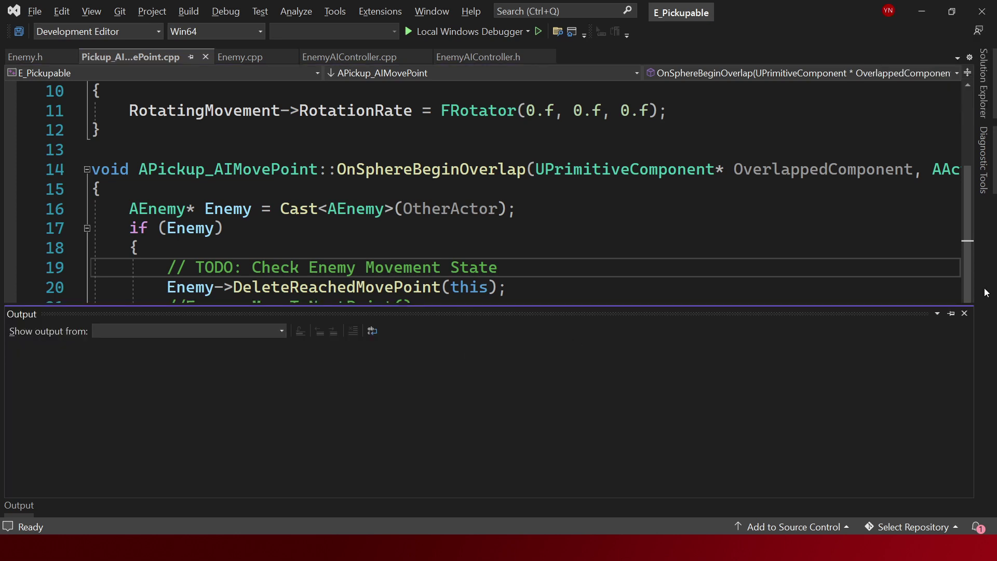
Close the Output panel and select the Enemy variable in line 20's DeleteReachedMovePoint call.
left_click(965, 313)
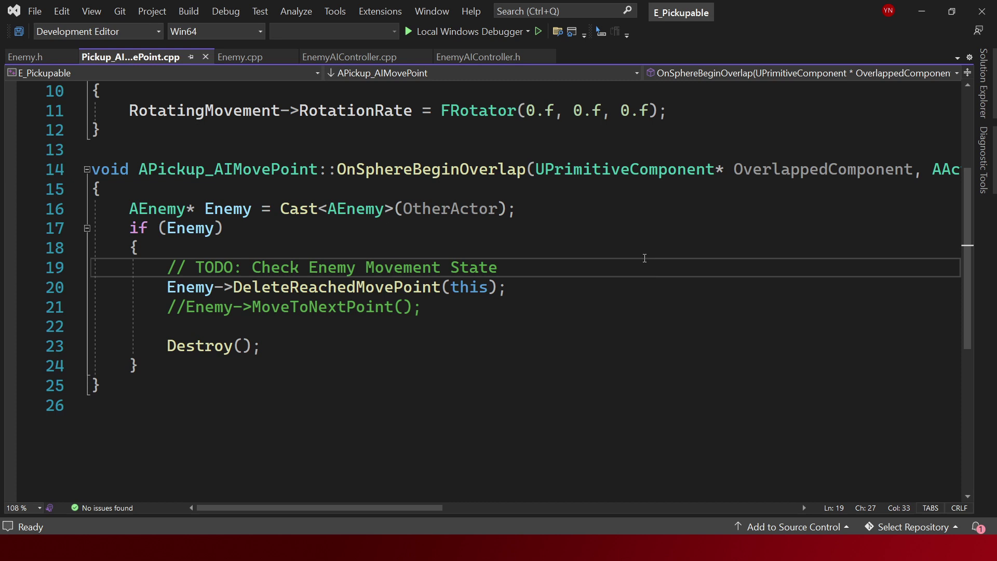
key("ctrl+shift+b")
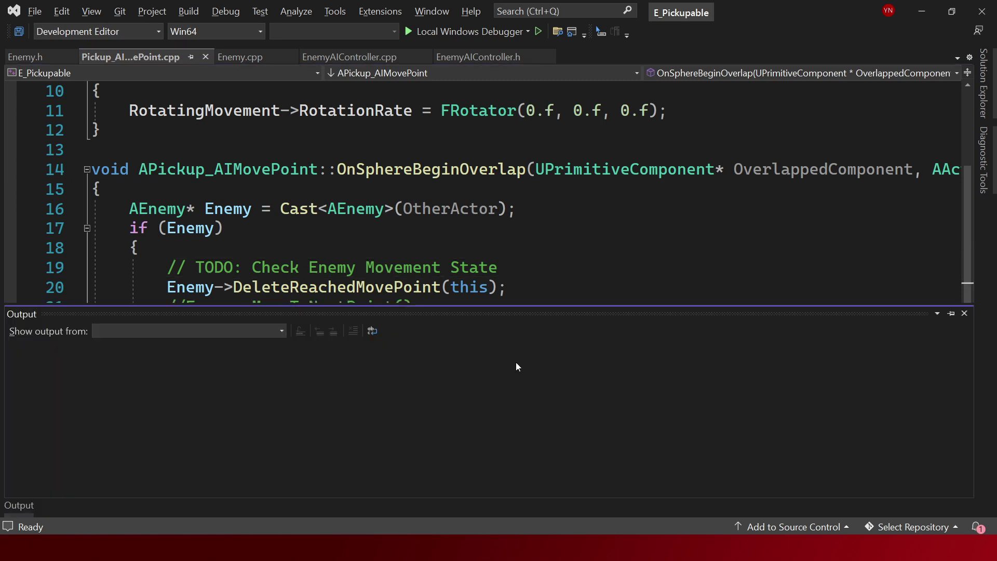
left_click(965, 313)
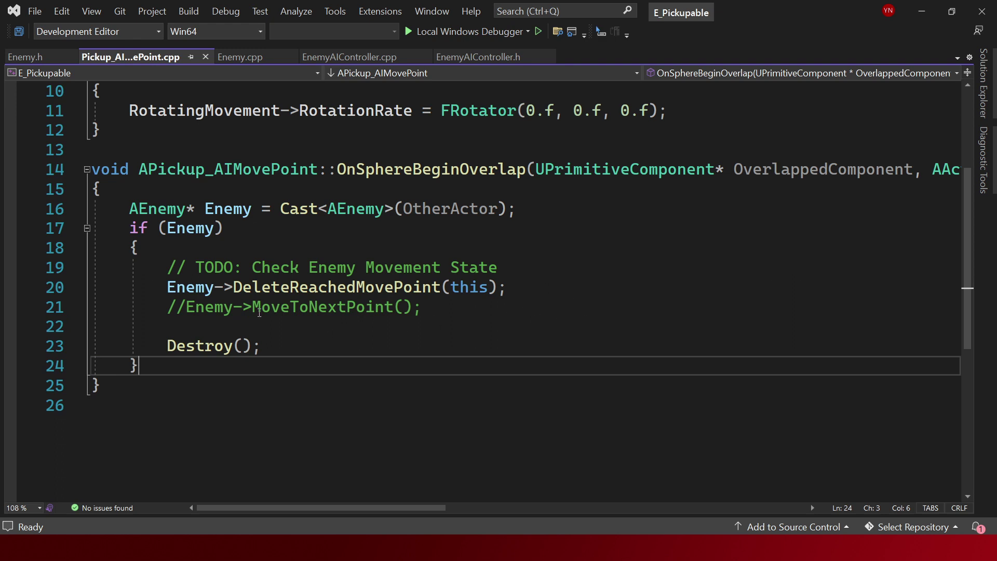
left_click_drag(168, 287, 491, 287)
double_click(190, 287)
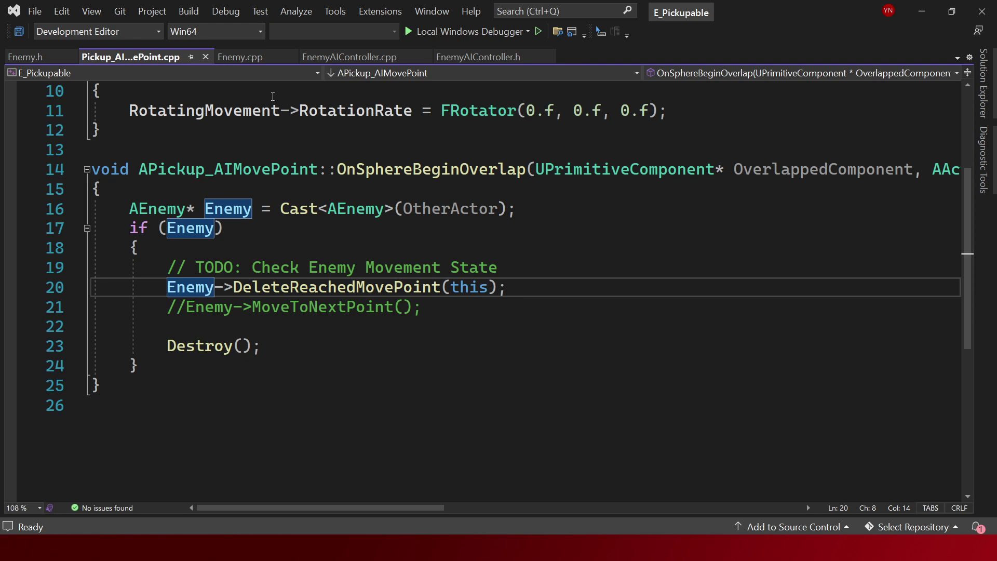
left_click(245, 58)
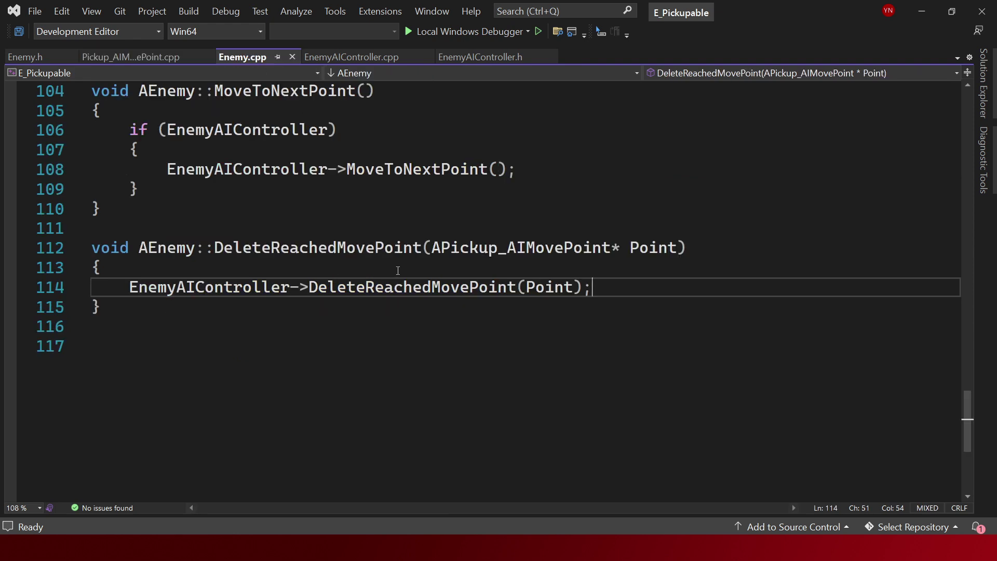
left_click_drag(106, 268, 294, 294)
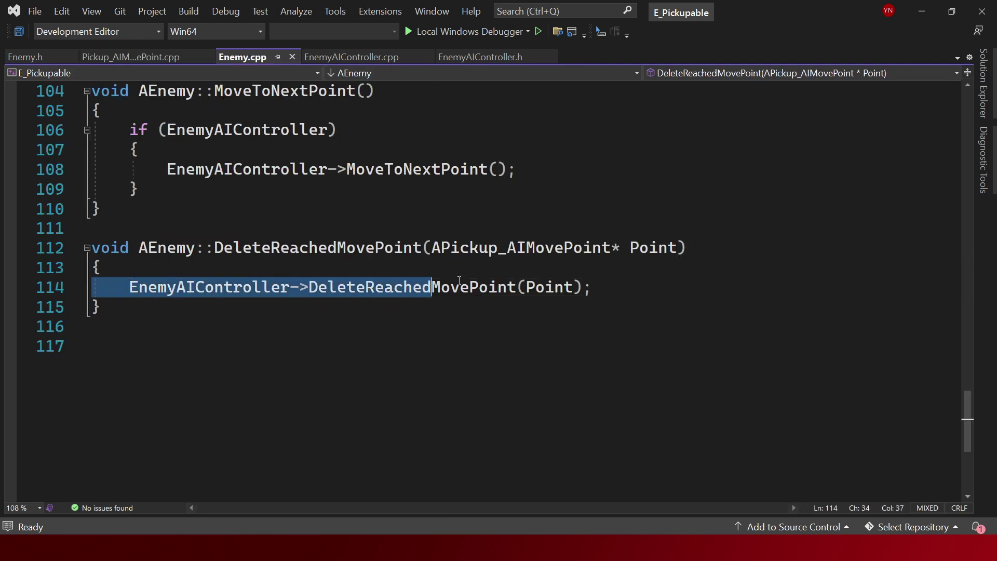
left_click(357, 293, "shift")
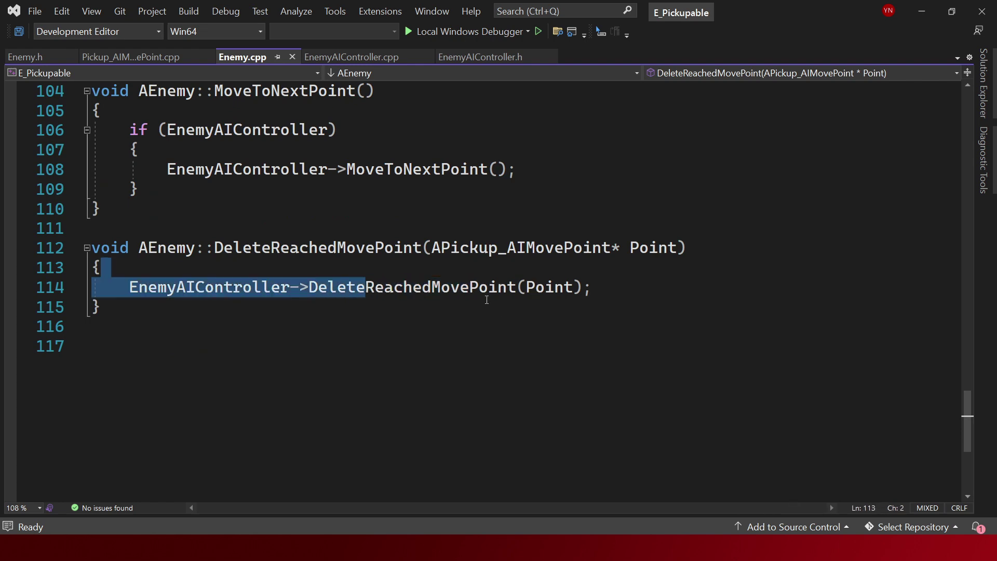
left_click_drag(508, 289, 318, 290)
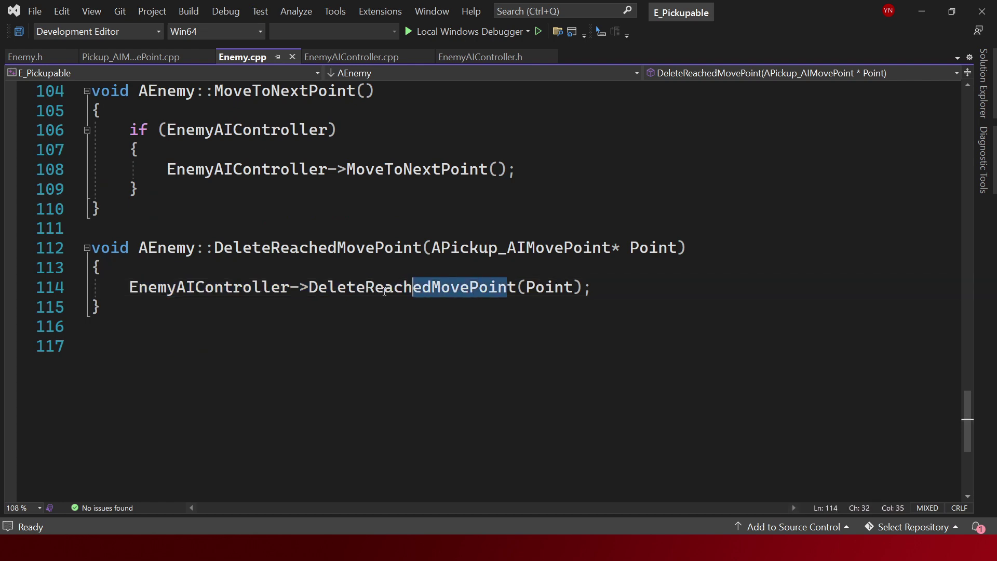
left_click(366, 57)
scroll(498, 286, "down", 1)
scroll(498, 286, "up", 1)
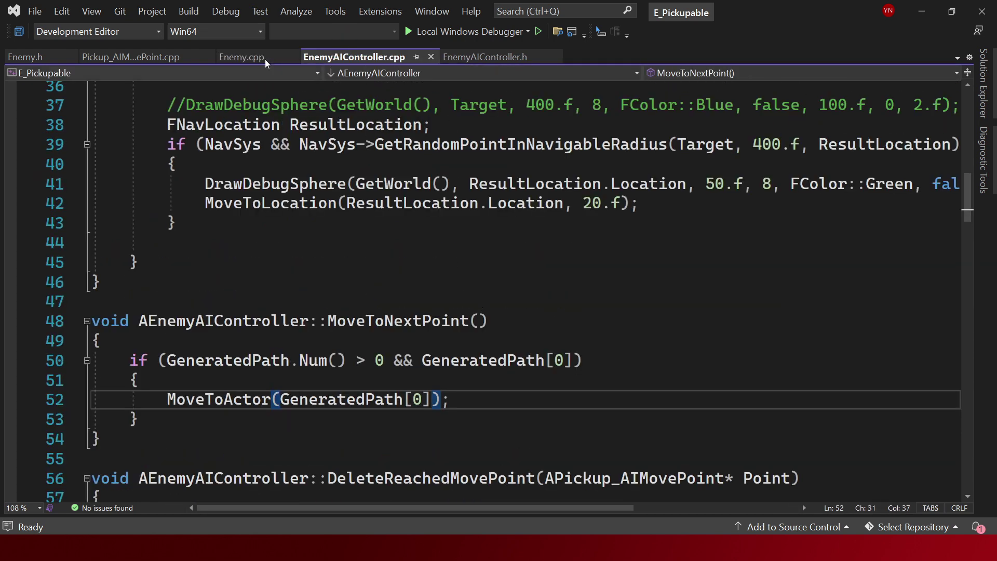
left_click(237, 59)
left_click_drag(338, 314, 92, 248)
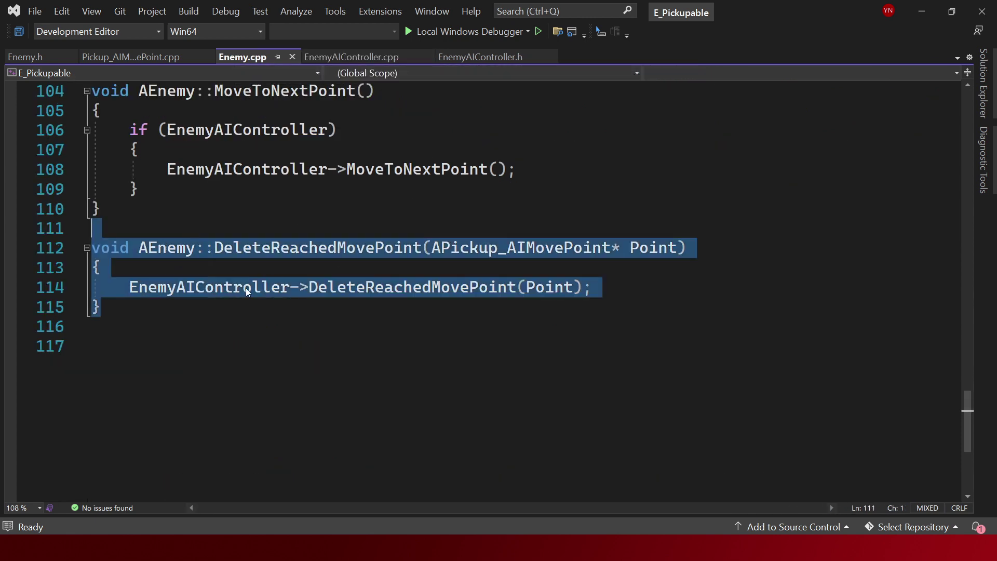
left_click(320, 362)
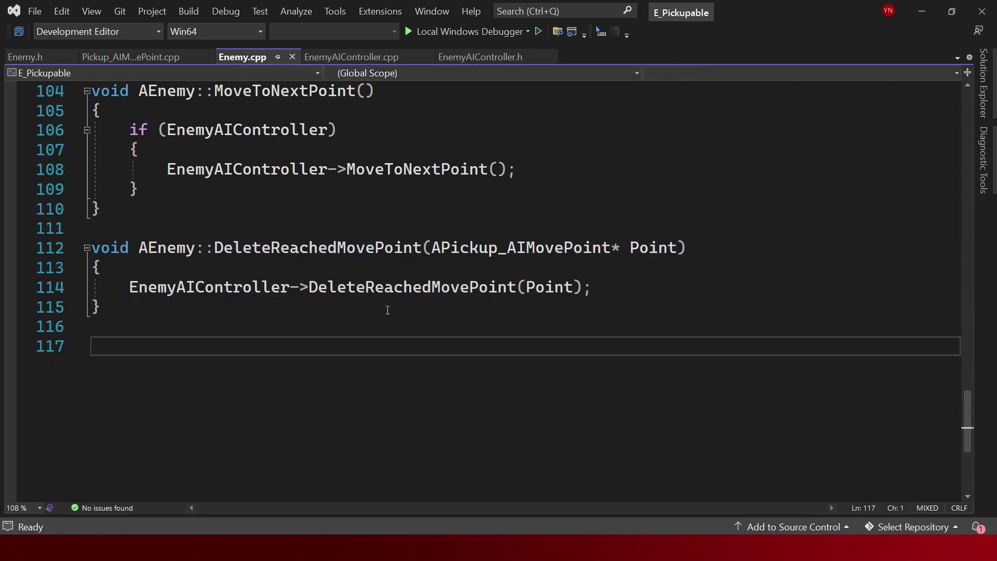
left_click_drag(157, 287, 395, 287)
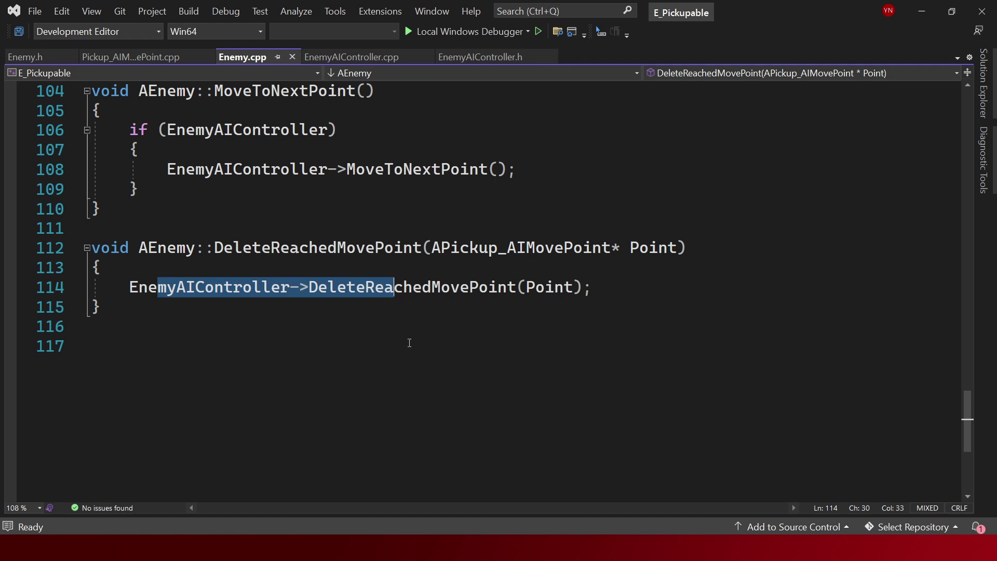
scroll(374, 308, "up", 1)
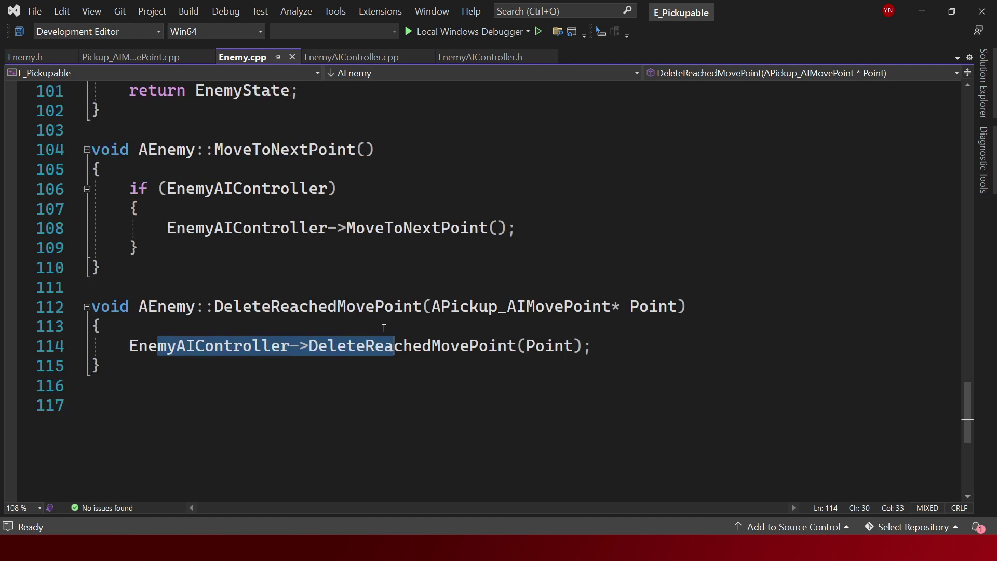
Remove the MoveToNextPoint and DeleteReachedMovePoint declarations from Enemy.h and save it.
left_click(32, 58)
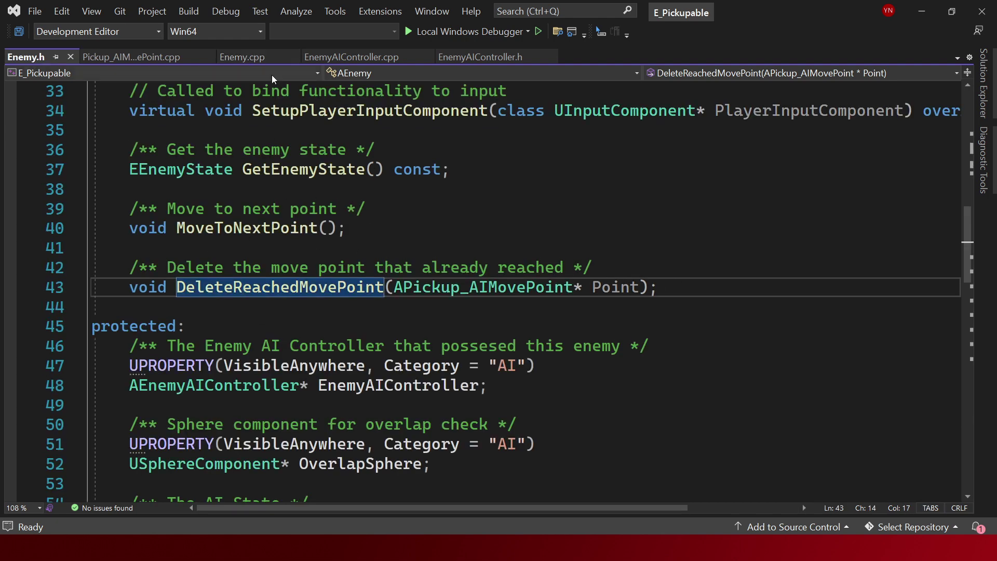
left_click(122, 59)
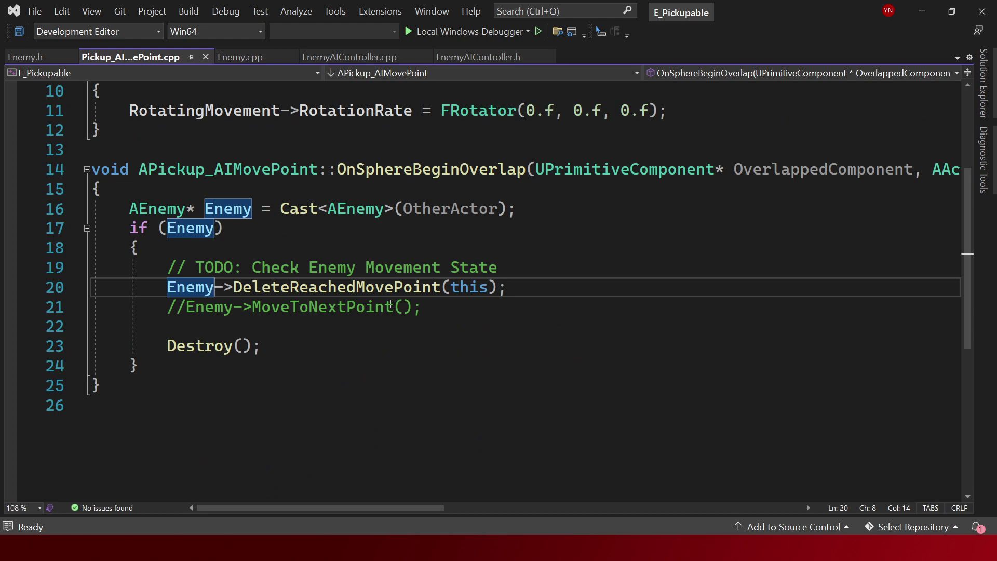
left_click(403, 287)
key("F12")
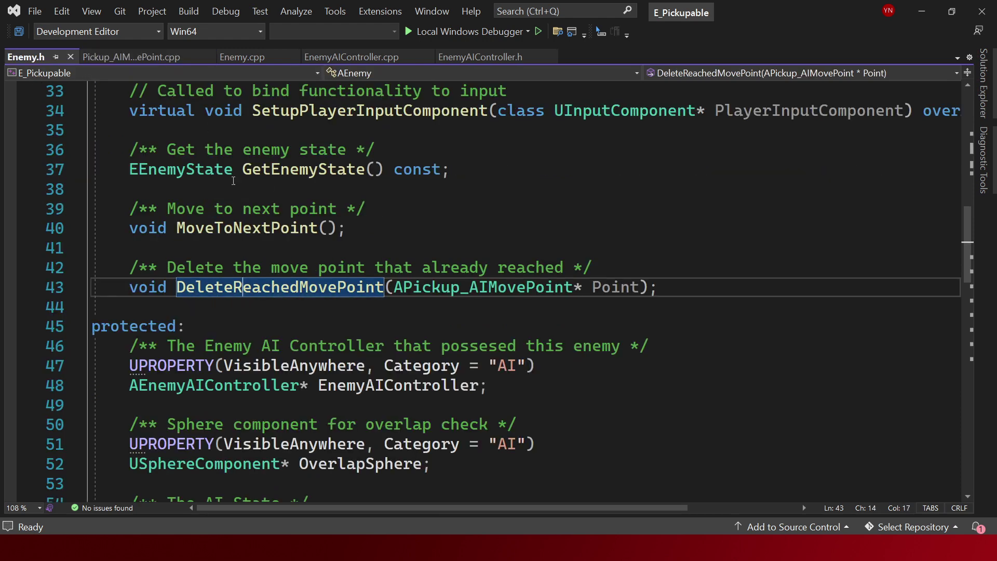
left_click_drag(657, 283, 139, 194)
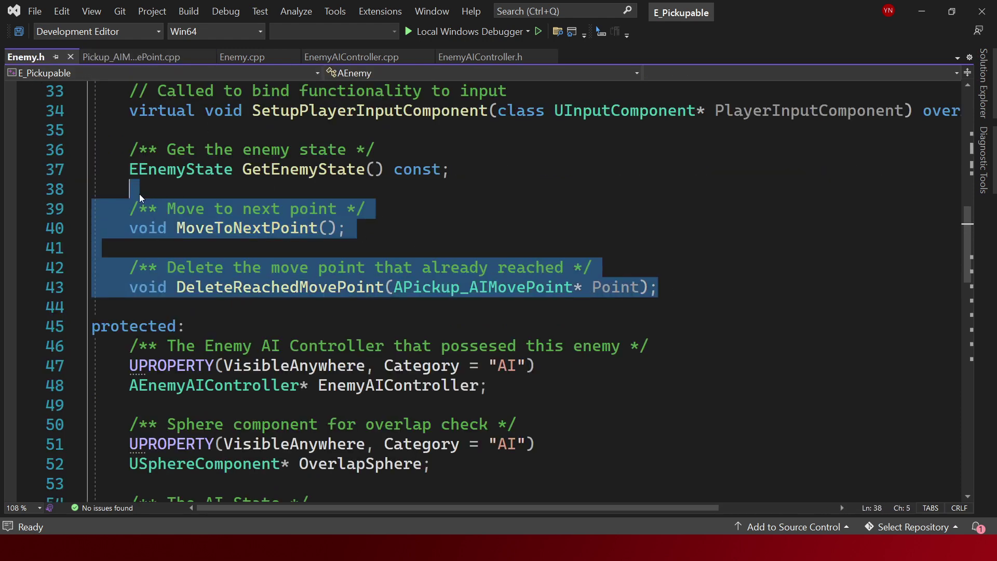
key("ctrl+x")
key("ctrl+s")
Delete the MoveToNextPoint and DeleteReachedMovePoint definitions from Enemy.cpp and save it.
key("ctrl+Tab")
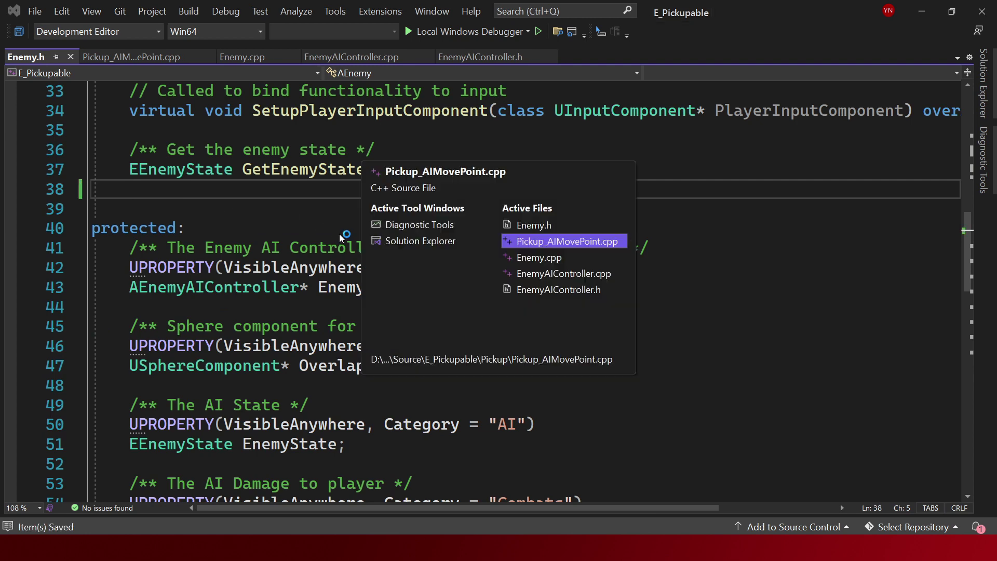
left_click(244, 57)
left_click_drag(195, 386, 65, 143)
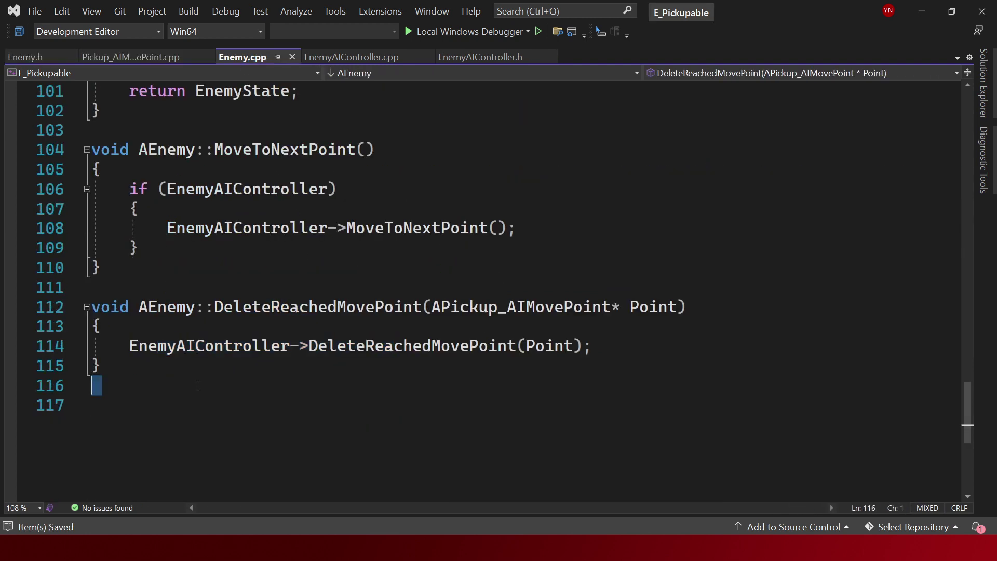
key("ctrl+x")
key("BackSpace")
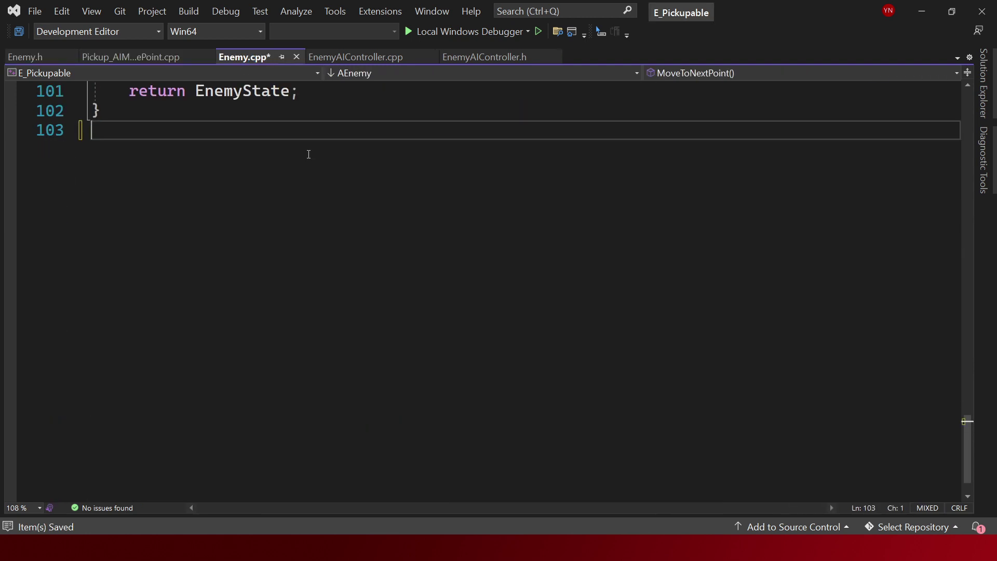
key("ctrl+s")
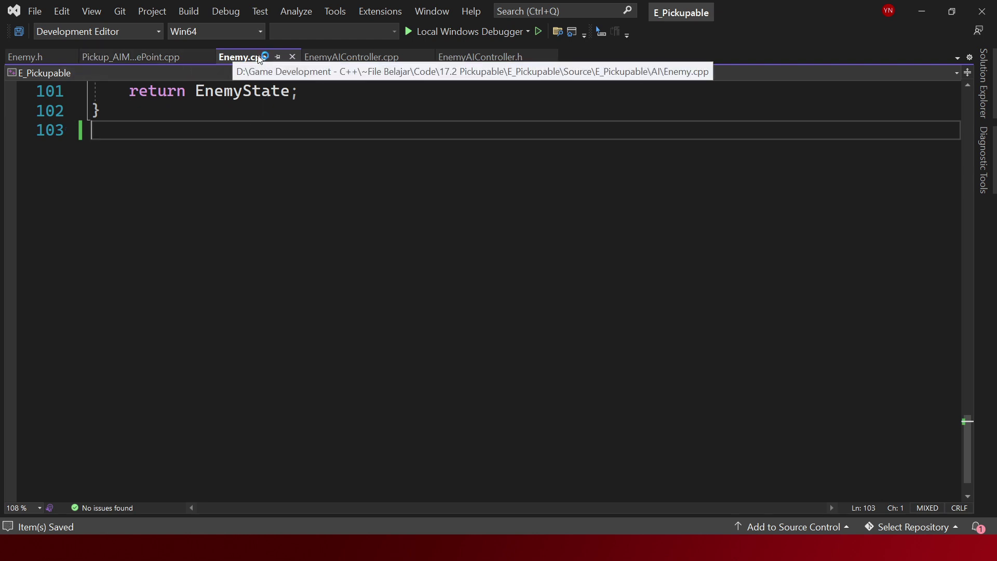
left_click_drag(242, 57, 142, 64)
left_click(210, 60)
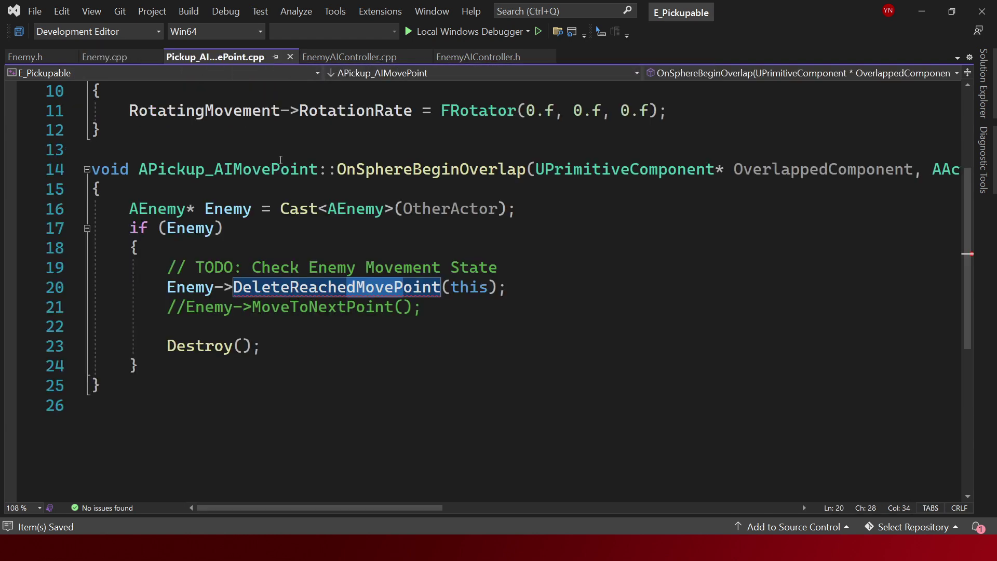
Check EnemyAIController.cpp and the public MoveToNextPoint and DeleteReachedMovePoint declarations in EnemyAIController.h.
scroll(280, 159, "up", 1)
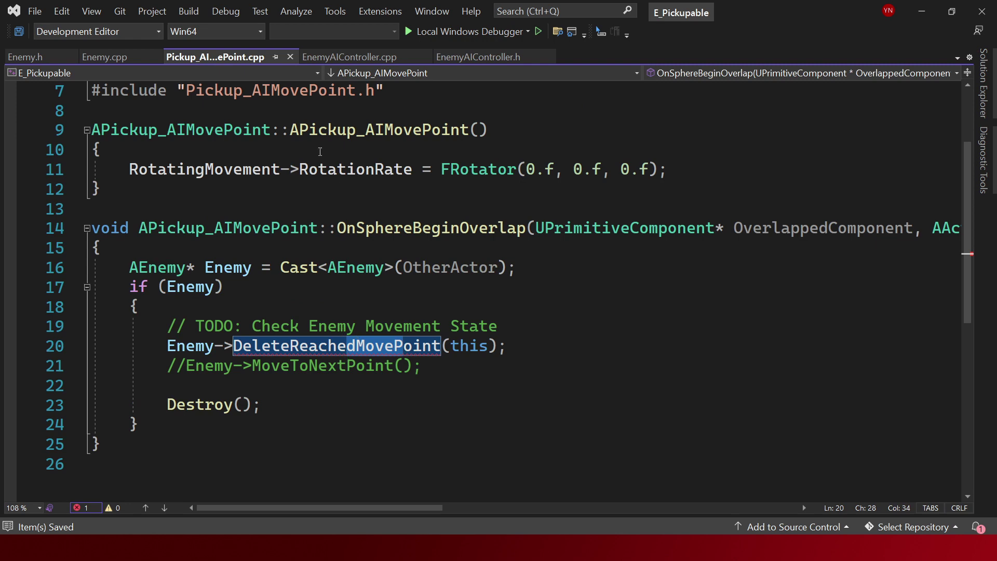
left_click(373, 53)
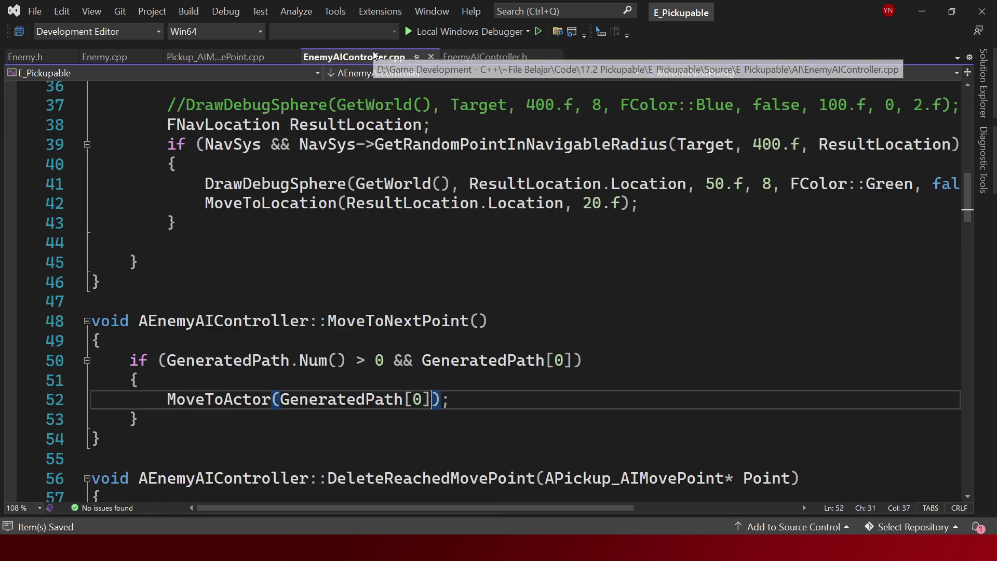
left_click(497, 59)
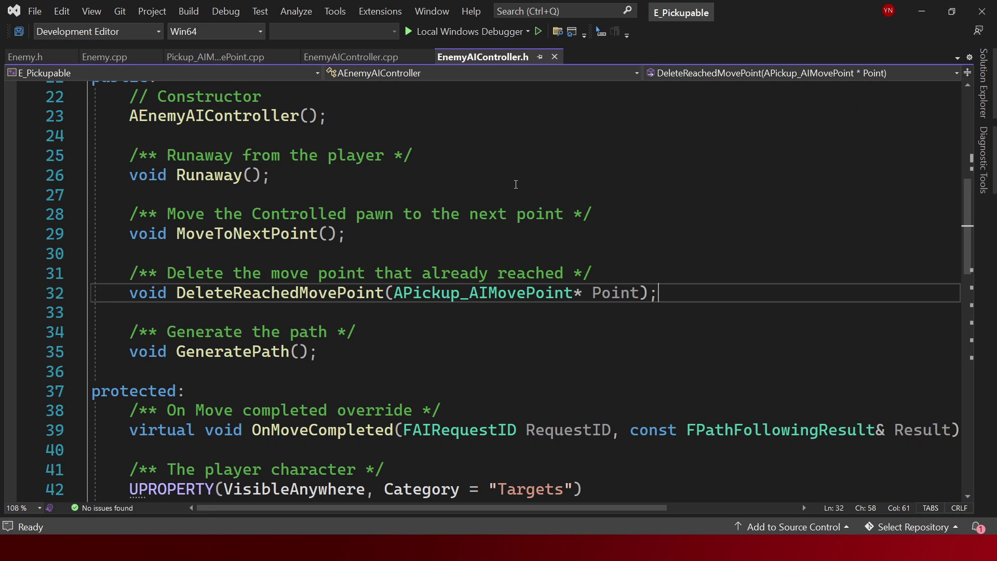
left_click(472, 162)
left_click(28, 57)
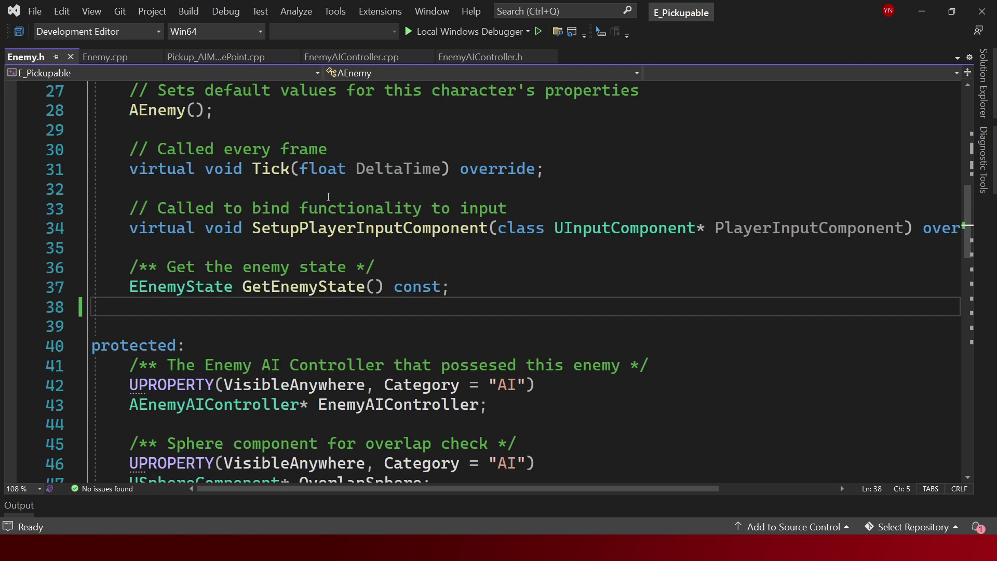
Declare 'AEnemyAIController* GetEnemyAI() const;' below GetEnemyState in Enemy.h.
scroll(328, 197, "down", 2)
left_click_drag(488, 287, 310, 287)
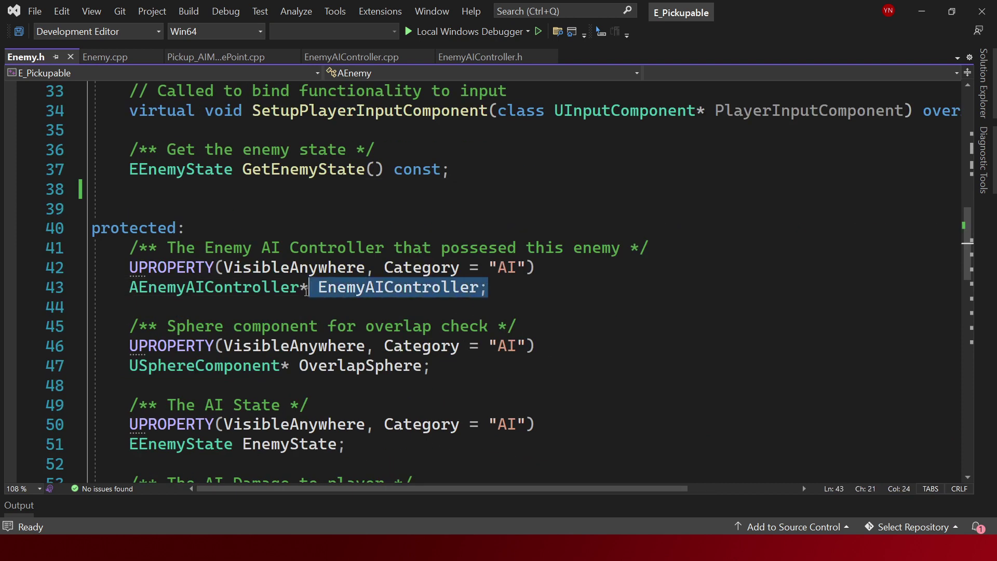
left_click(306, 287)
double_click(233, 287)
left_click(213, 191)
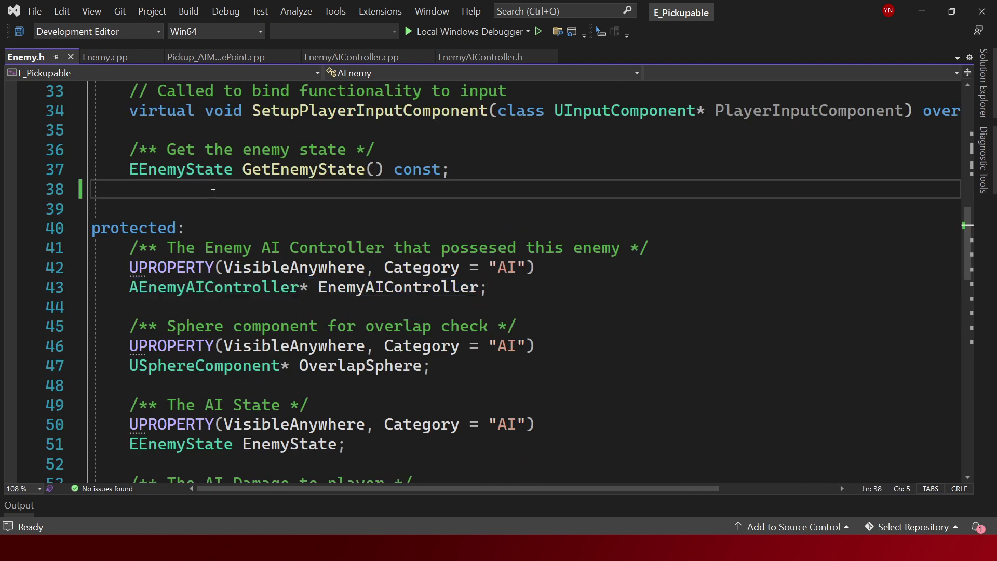
key("Return")
type("AEnemyAIController G")
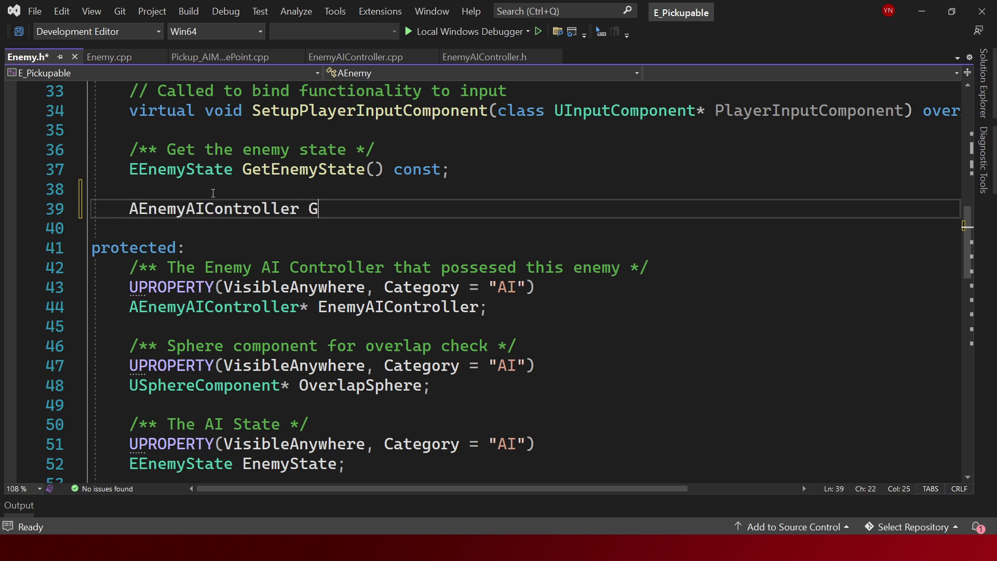
key("BackSpace")
key("BackSpace")
type("G")
key("BackSpace")
type("* ")
type("GetEnemyAI")
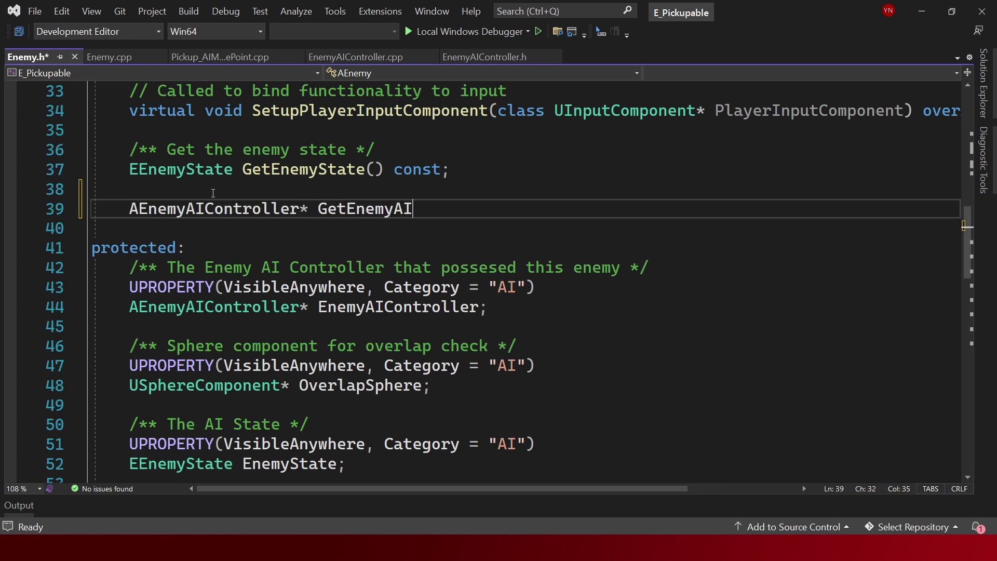
type("(")
key("Down")
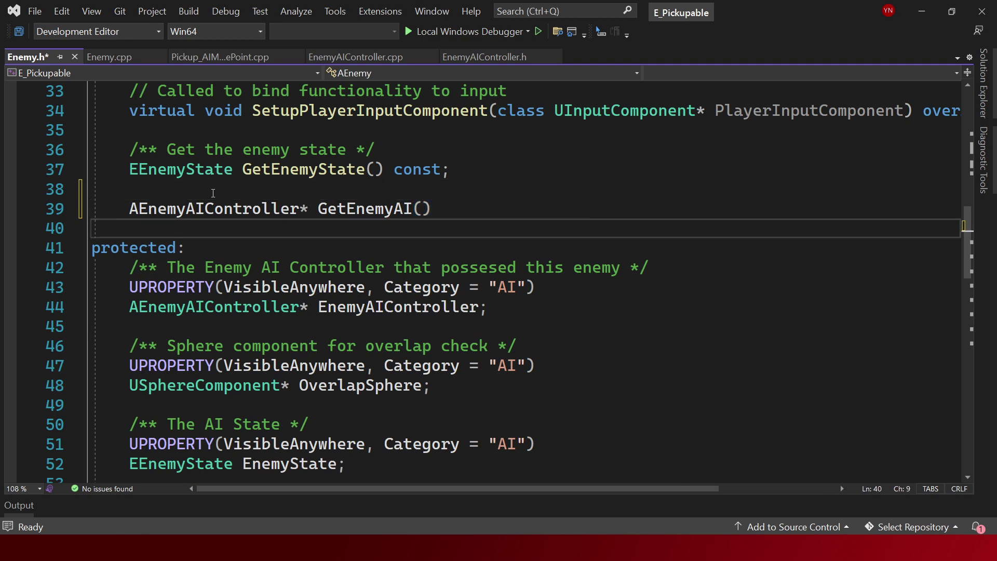
key("Up")
key("End")
type(";")
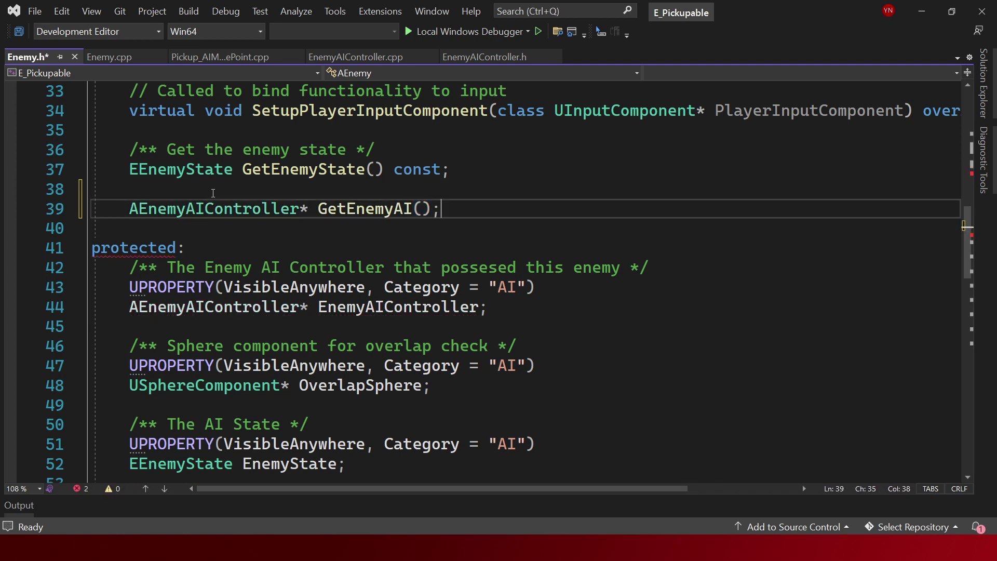
key("Left")
type("const")
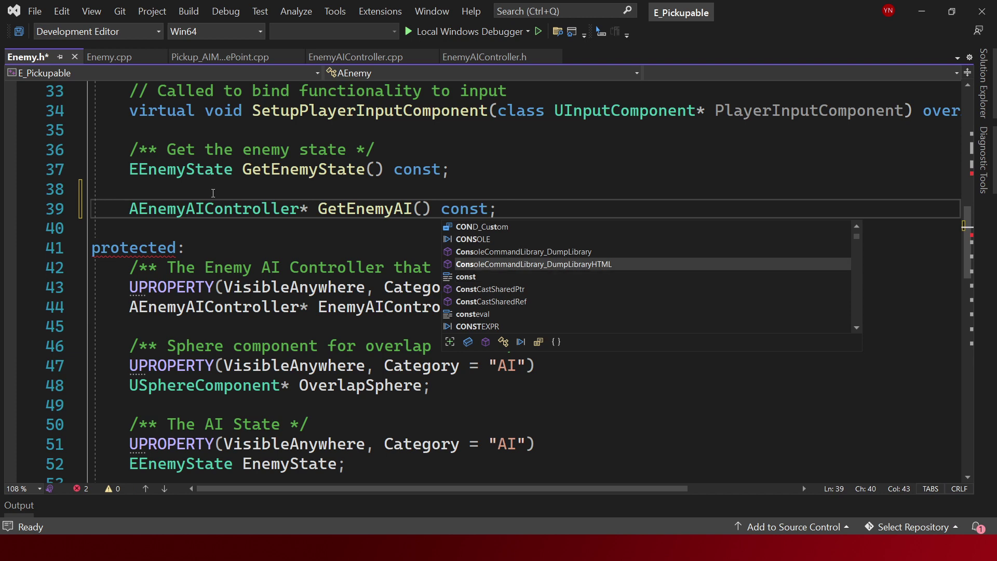
key("Escape")
Add a copied comment reading 'AI Controller' above the GetEnemyAI declaration.
key("Up")
key("Up")
key("Up")
key("ctrl+d")
key("alt+Down")
key("alt+Down")
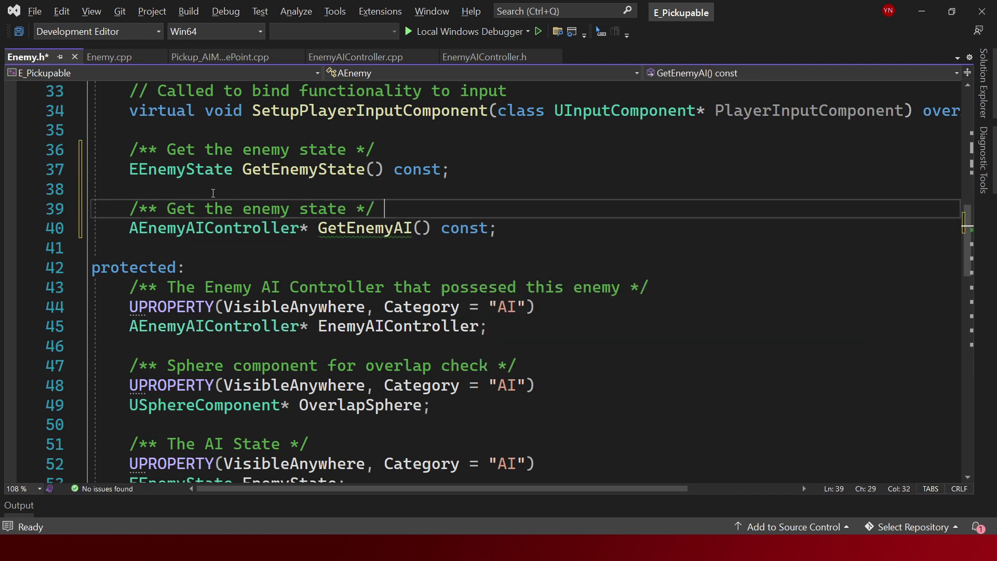
key("Left")
key("Left")
key("Left")
key("ctrl+shift+Left")
key("ctrl+shift+Left")
key("ctrl+shift+Left")
key("ctrl+shift+Right")
key("ctrl+shift+Right")
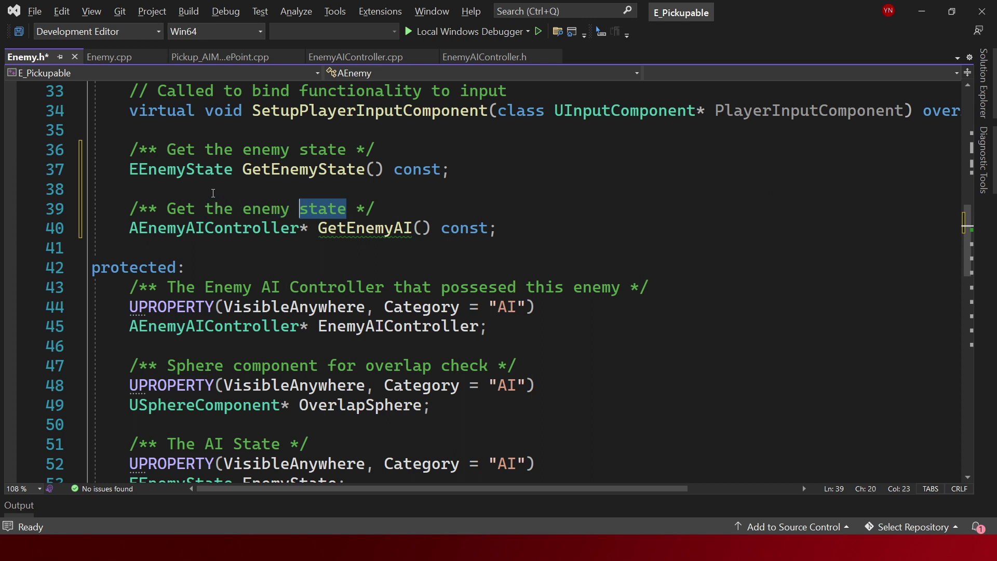
type("AI Controller")
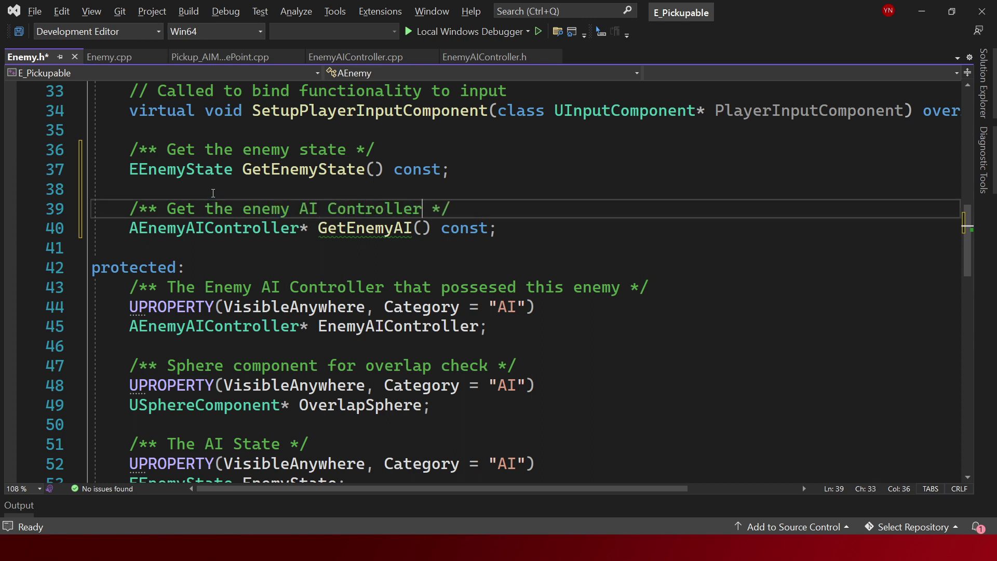
Create the GetEnemyAI definition in Enemy.cpp returning EnemyAIController, and save all files.
key("Down")
key("ctrl+period")
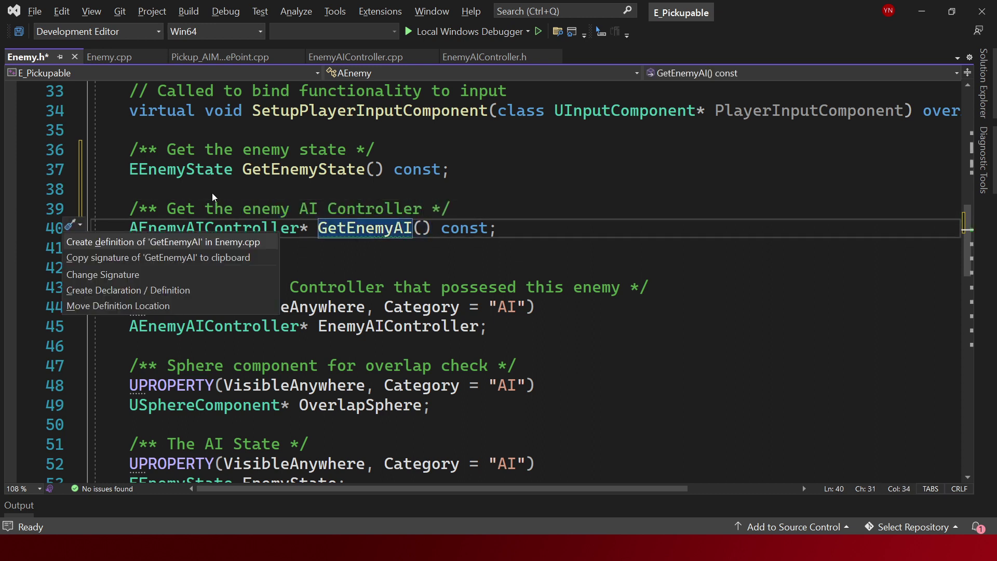
key("Return")
key("Down")
key("Down")
key("End")
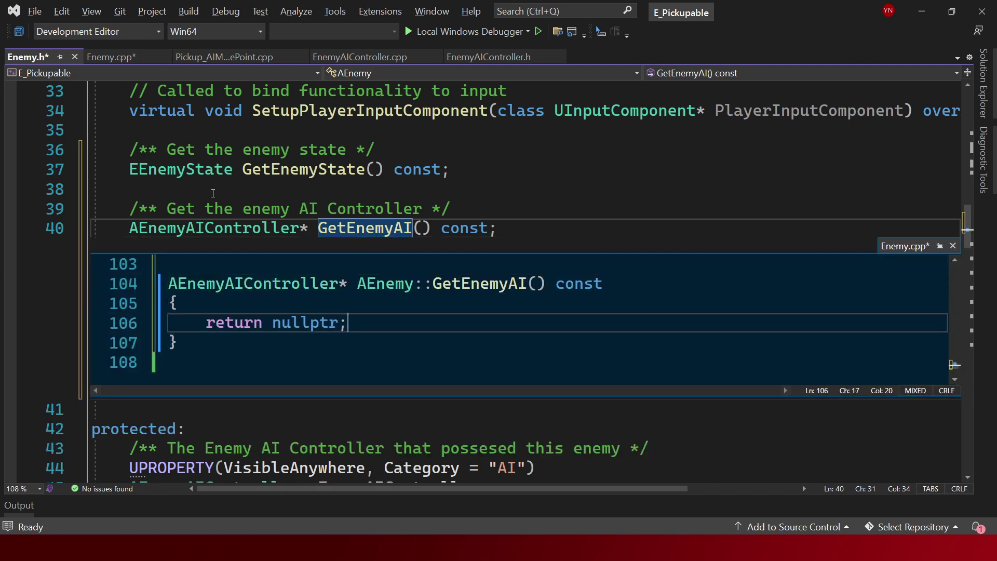
key("Left")
key("ctrl+BackSpace")
type("En")
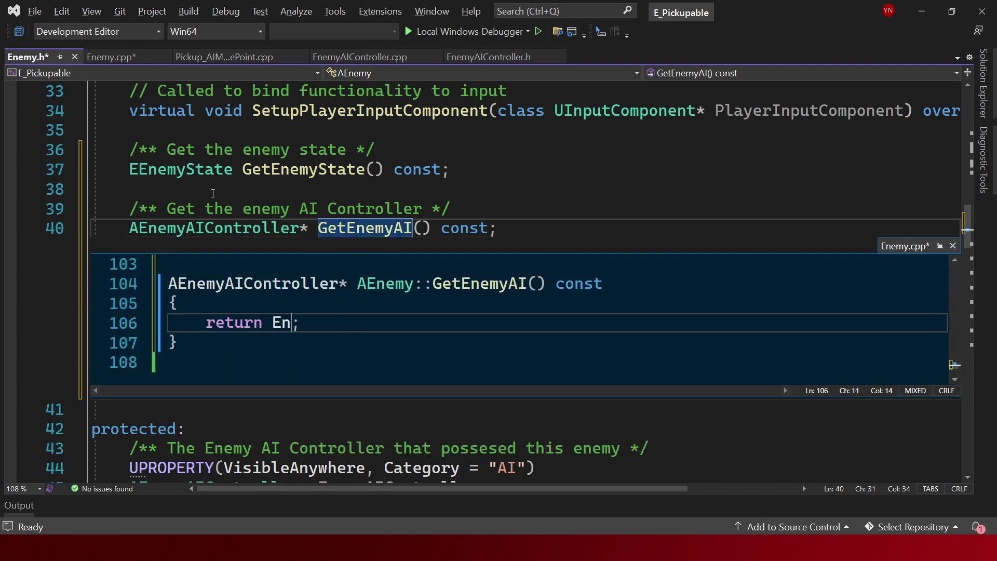
type("emyEI")
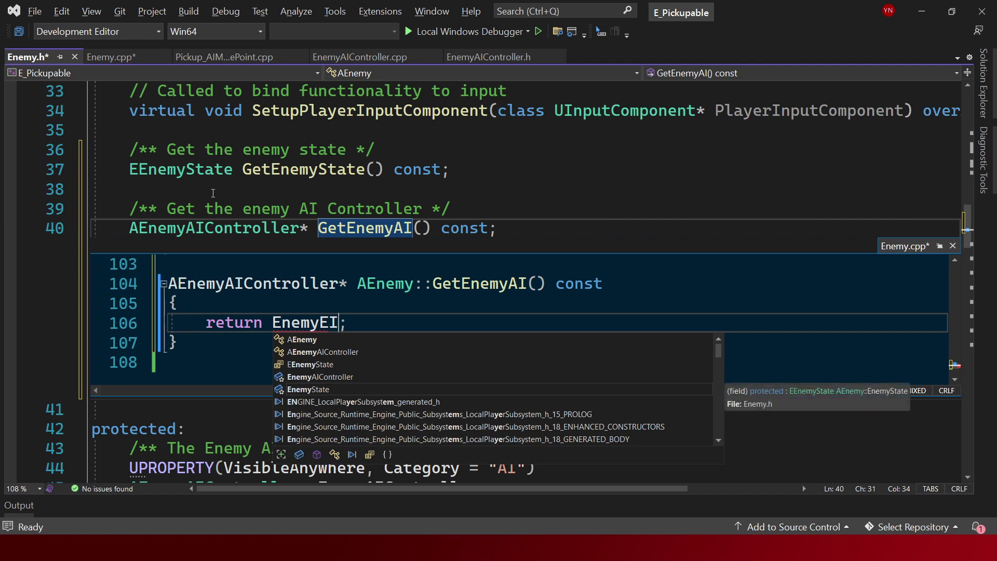
key("BackSpace")
key("BackSpace")
type("AI")
key("Tab")
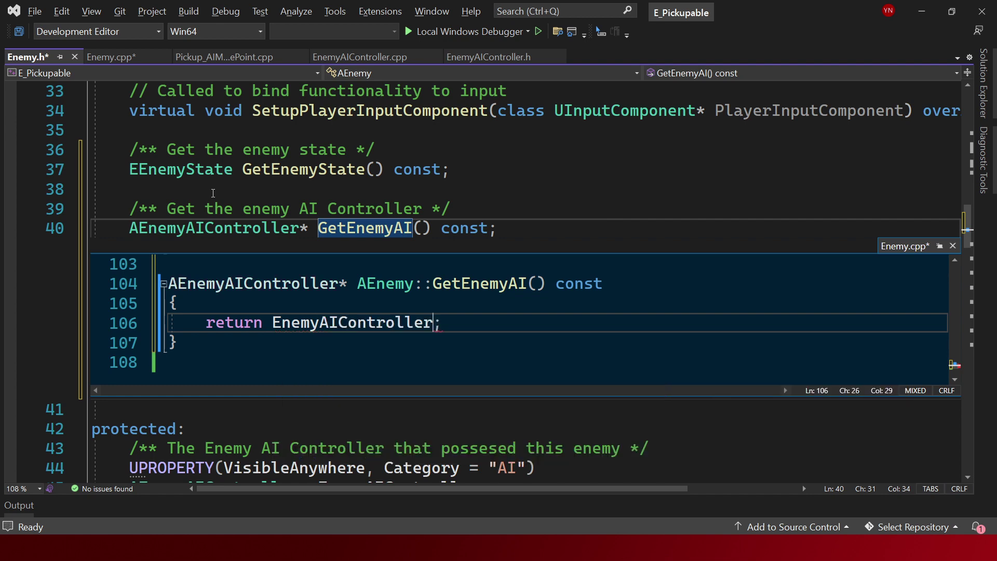
key("End")
key("Escape")
key("ctrl+shift+s")
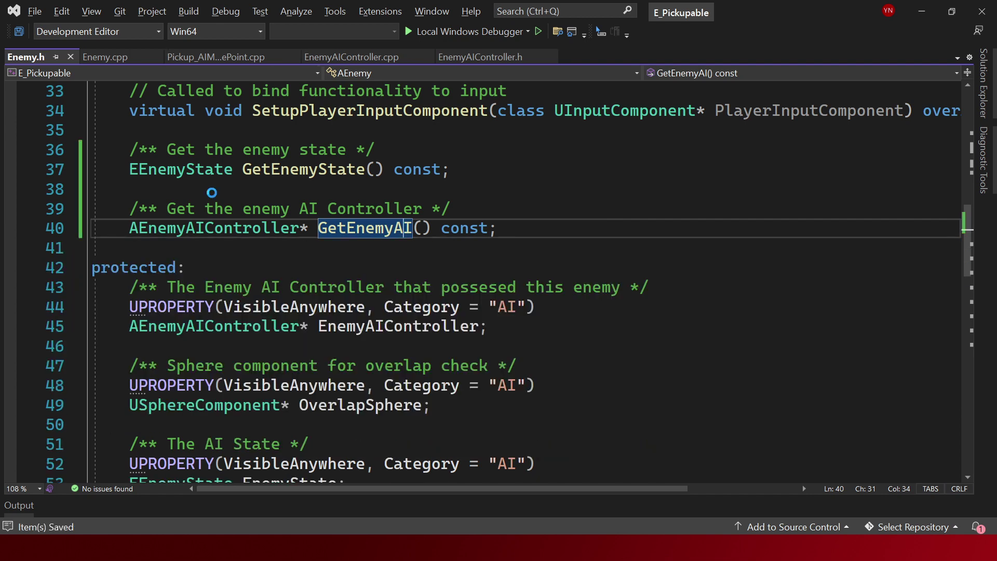
key("ctrl+Tab")
key("ctrl+Tab")
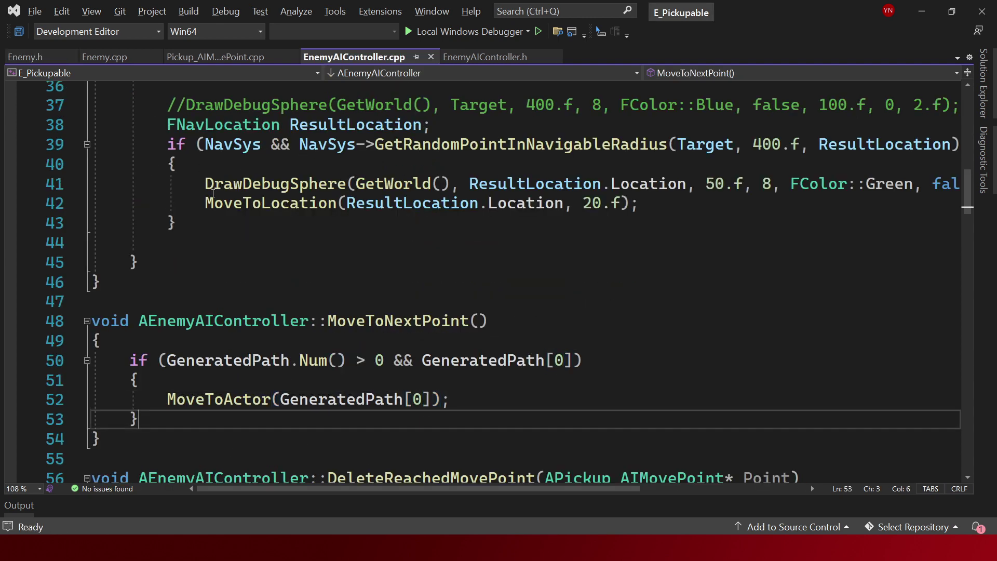
Add an if (Enemy->GetEnemyAI()) block with braces under the TODO comment.
key("ctrl+Tab")
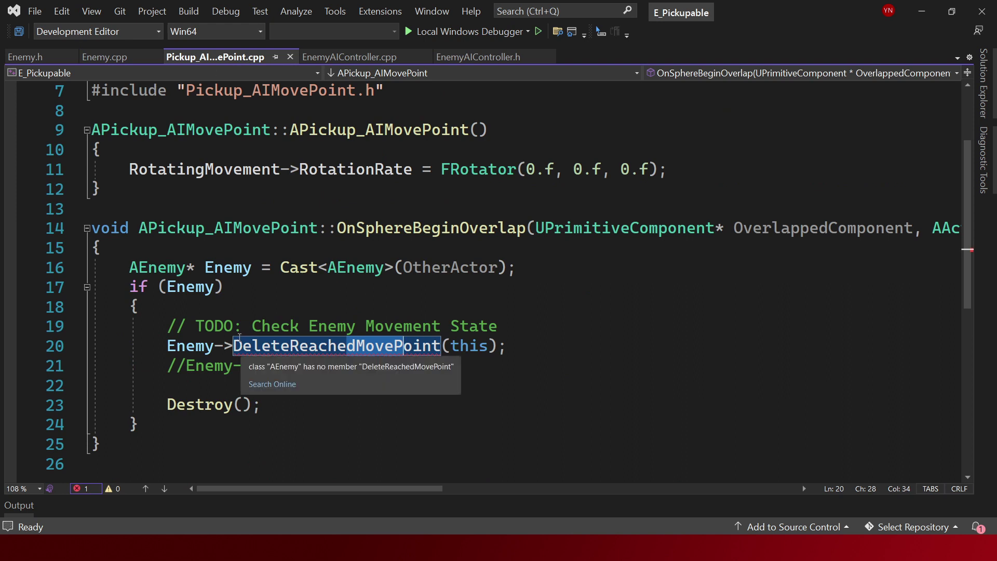
left_click_drag(233, 346, 603, 356)
key("Down")
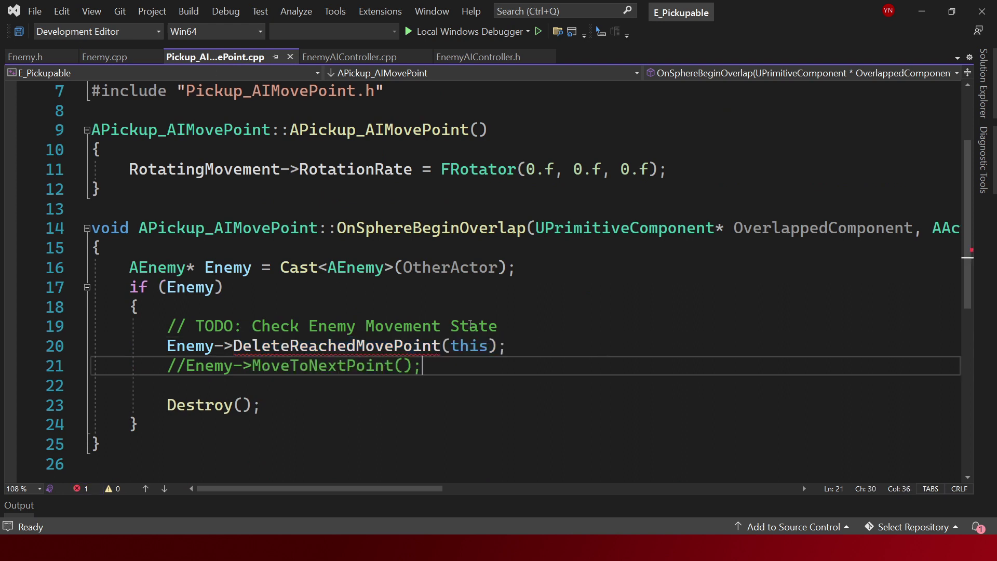
left_click(561, 321)
key("Return")
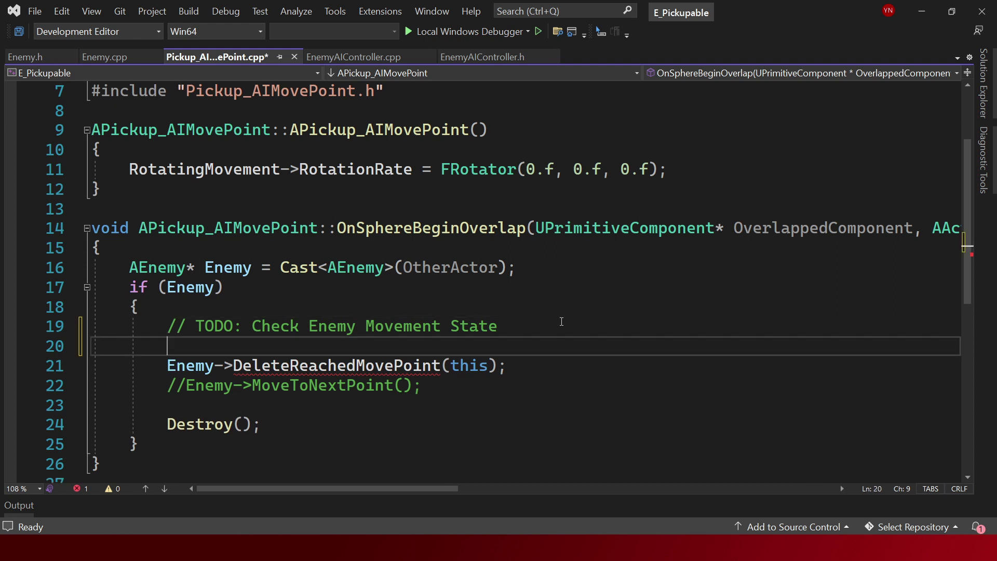
type("if(")
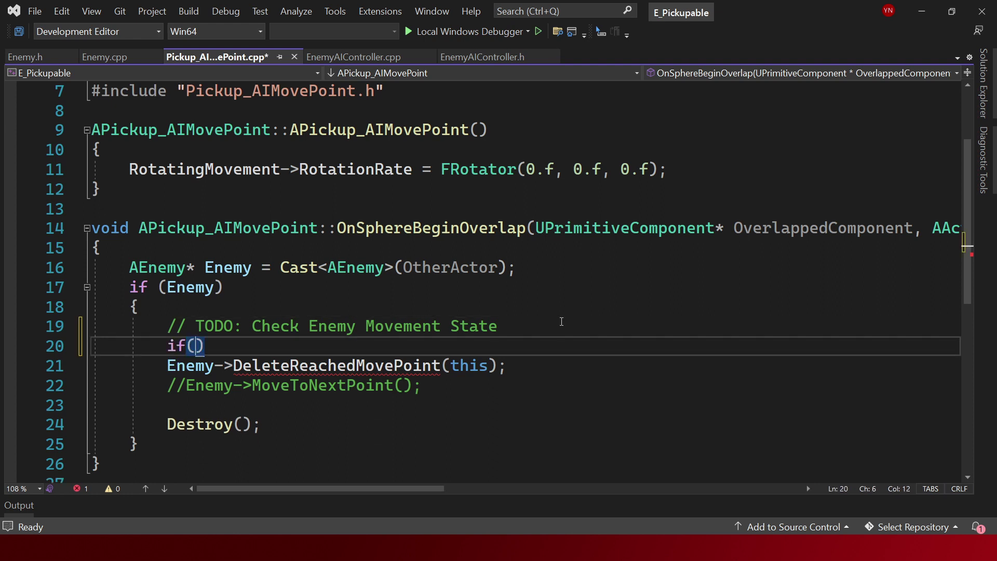
type("Enemy->")
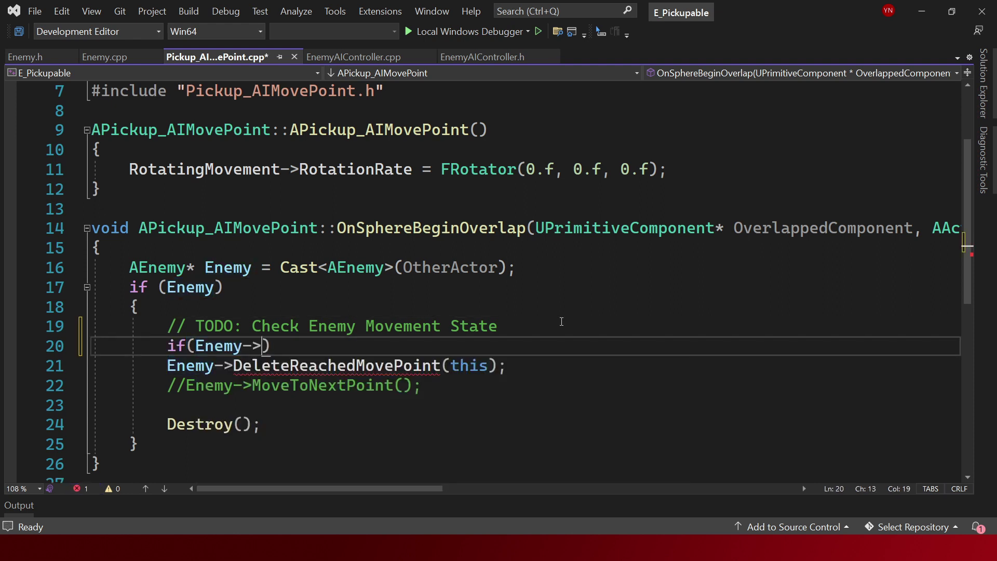
type("GetEnemy")
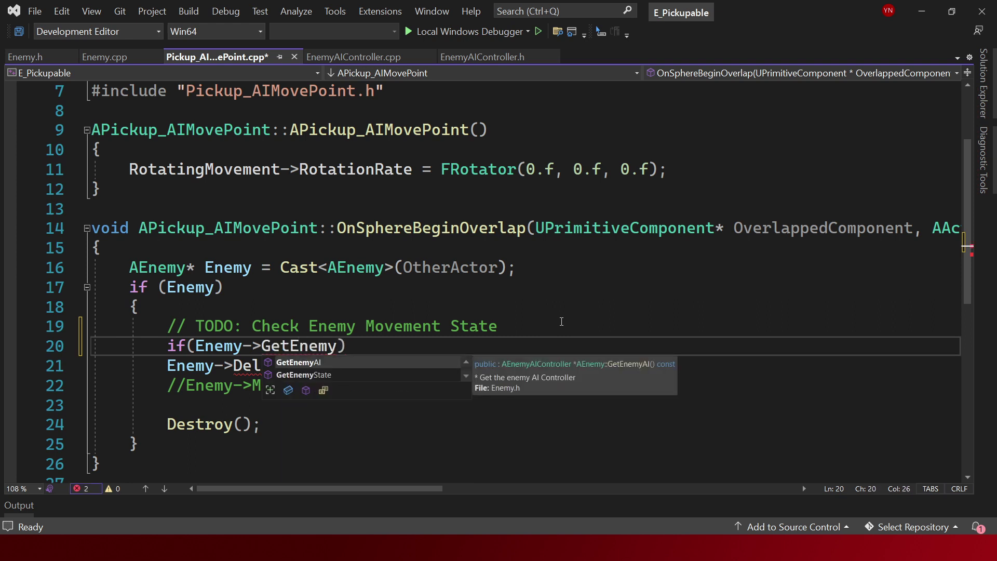
key("Tab")
type("())")
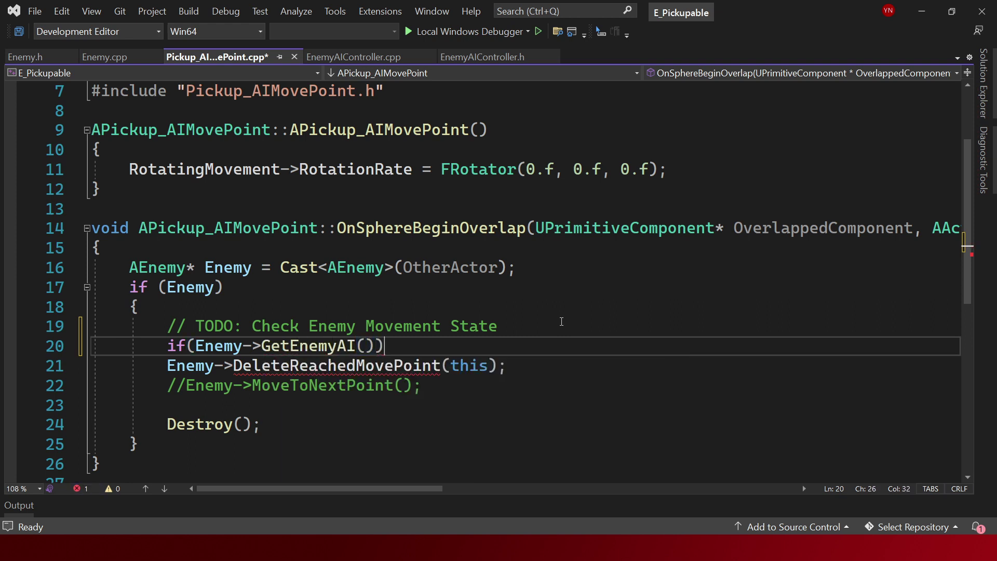
key("Return")
type("{")
key("Return")
Move DeleteReachedMovePoint, the commented MoveToNextPoint and Destroy(); into the block, properly indented.
key("Down")
key("Down")
key("shift+Down")
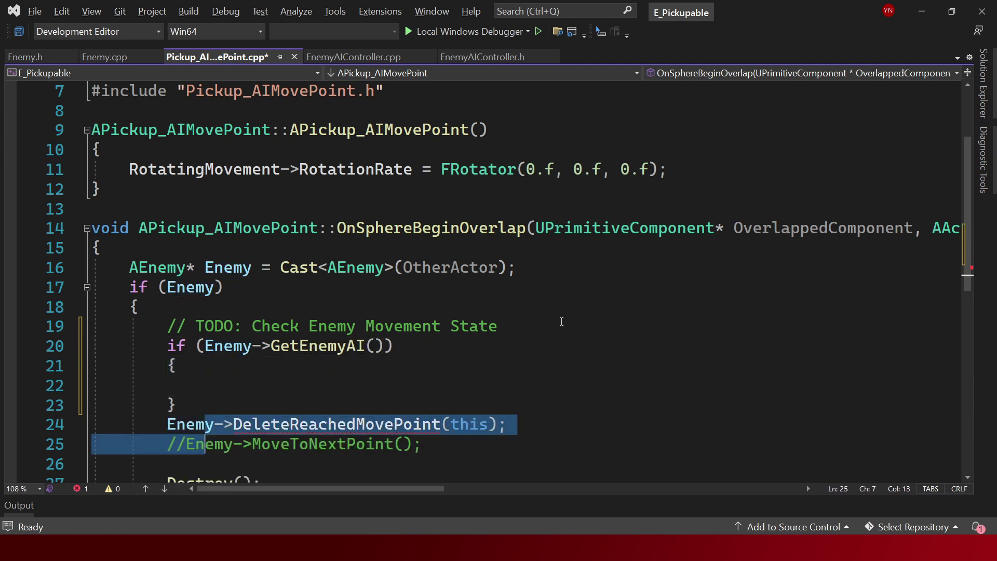
key("alt+Up")
key("alt+Up")
key("Tab")
key("Down")
key("Down")
key("Down")
key("Down")
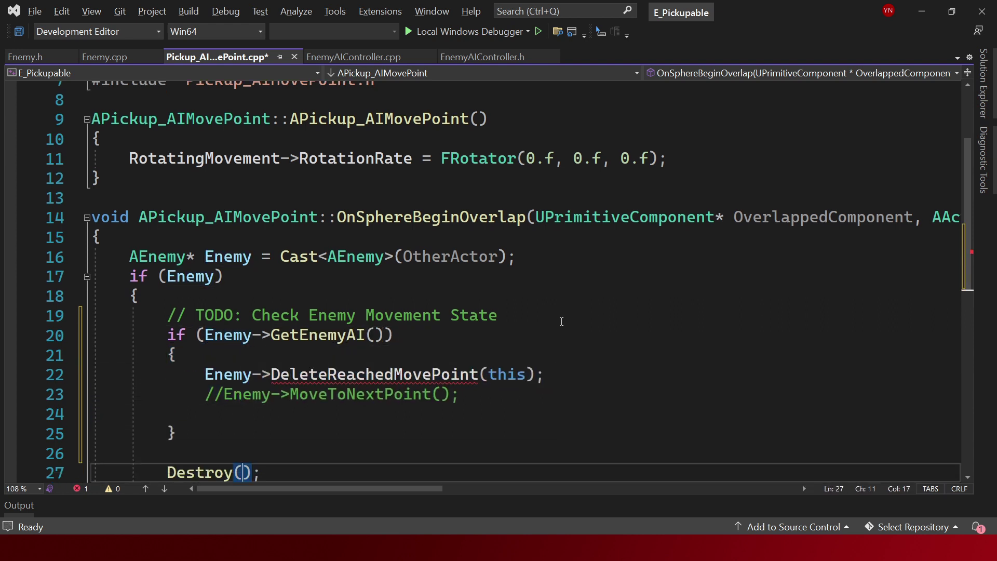
key("alt+Up")
key("alt+Up")
key("Home")
key("Tab")
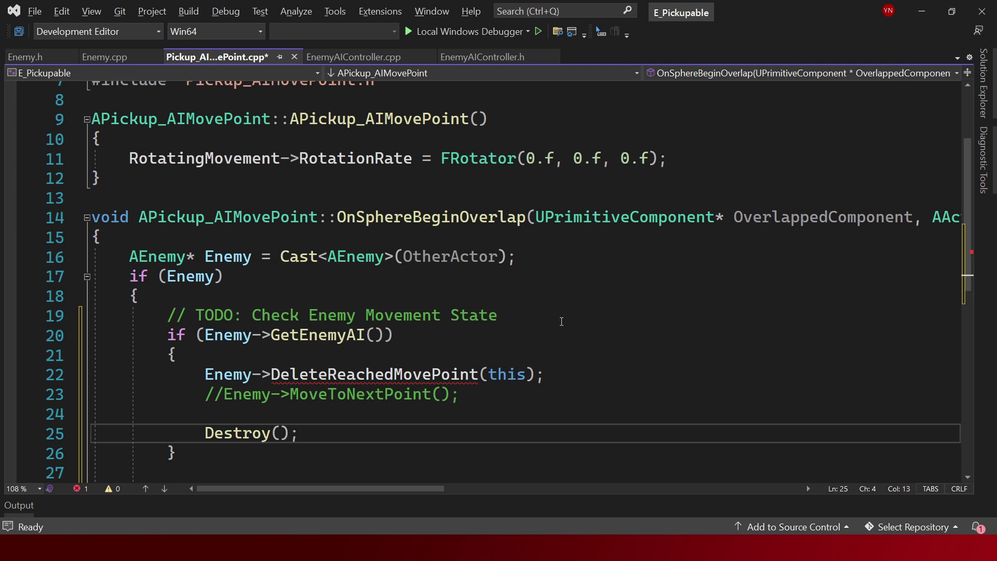
Change line 22 to call Enemy->GetEnemyAI()->DeleteReachedMovePoint and save.
left_click(602, 217)
scroll(577, 238, "down", 1)
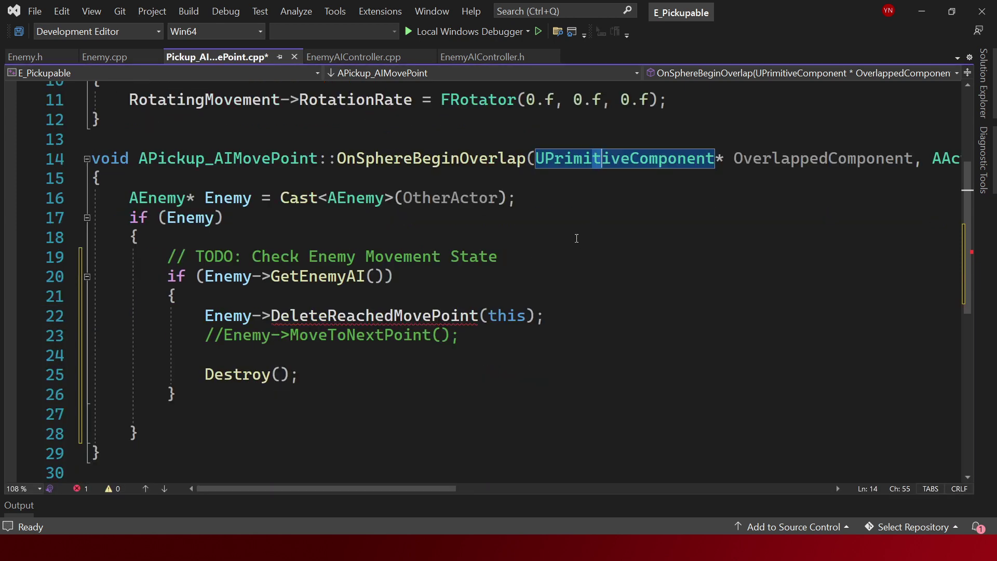
scroll(576, 239, "down", 1)
left_click(271, 257)
type("G")
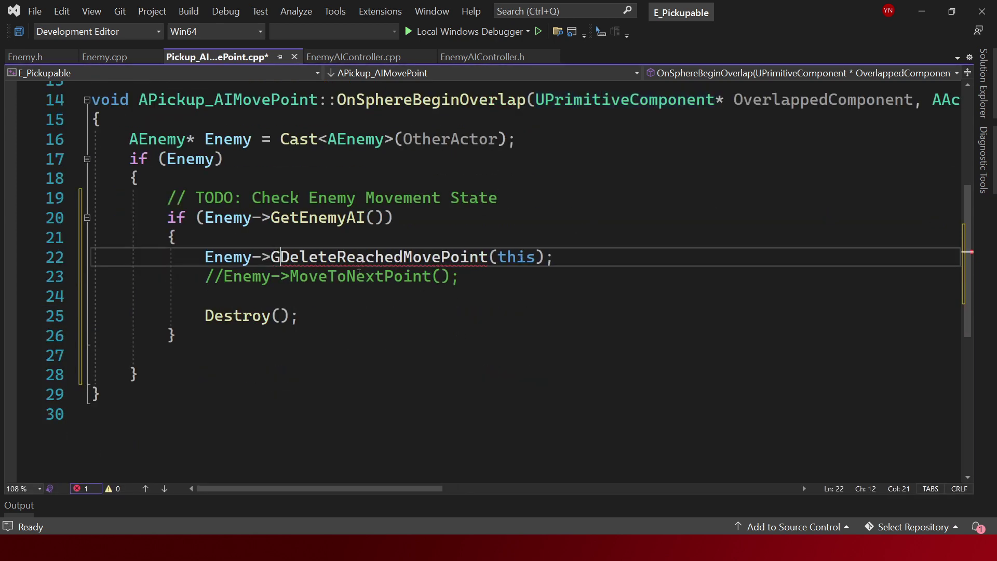
type("etEnemyAI")
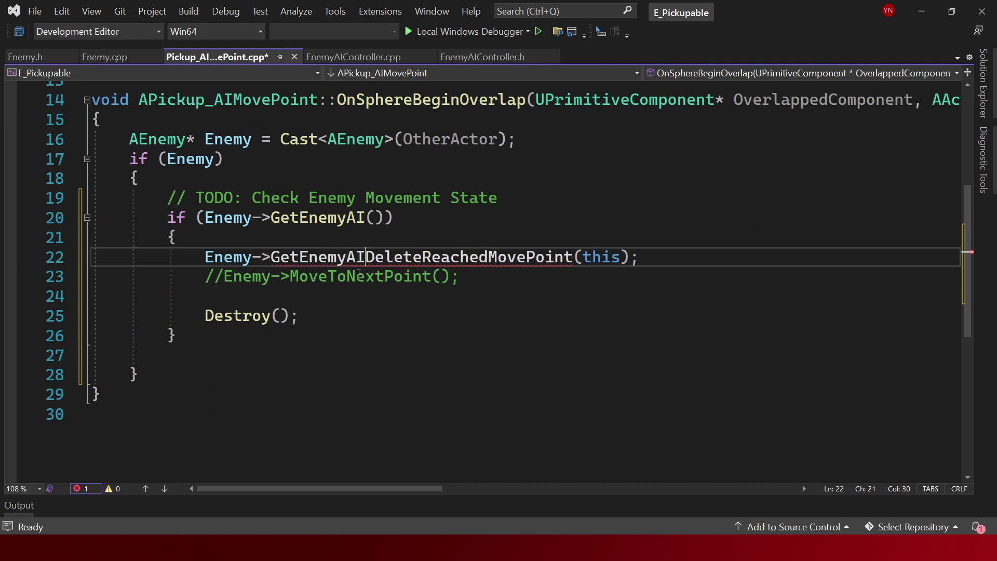
type("()->")
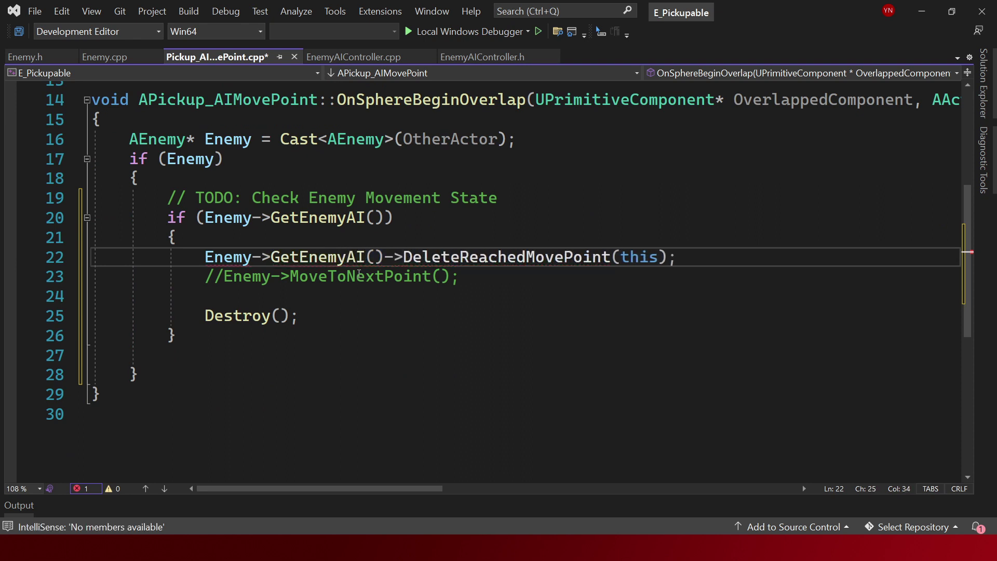
key("ctrl+s")
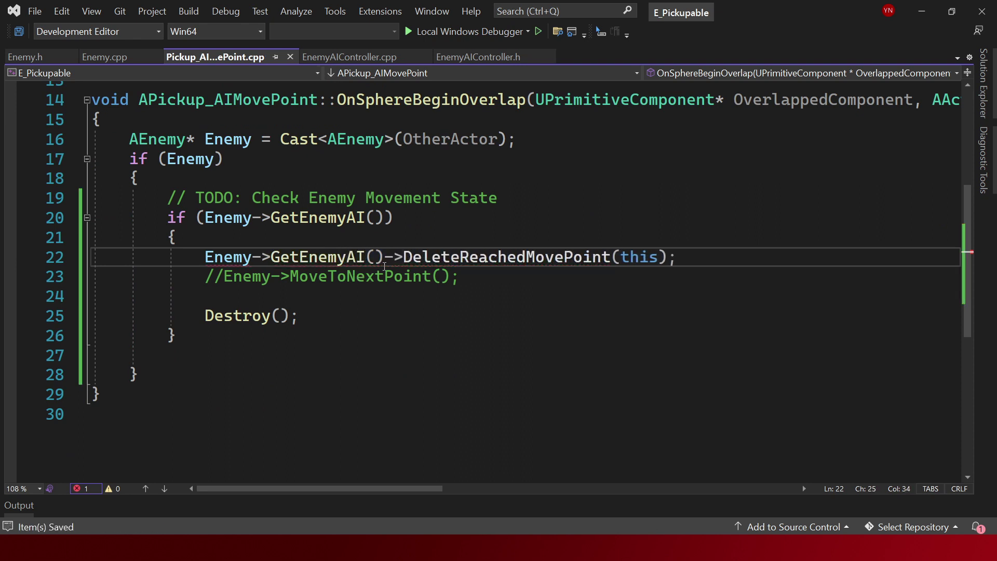
Route the commented MoveToNextPoint on line 23 through GetEnemyAI()-> and save again.
key("Left")
key("Left")
key("Left")
key("Down")
key("ctrl+Left")
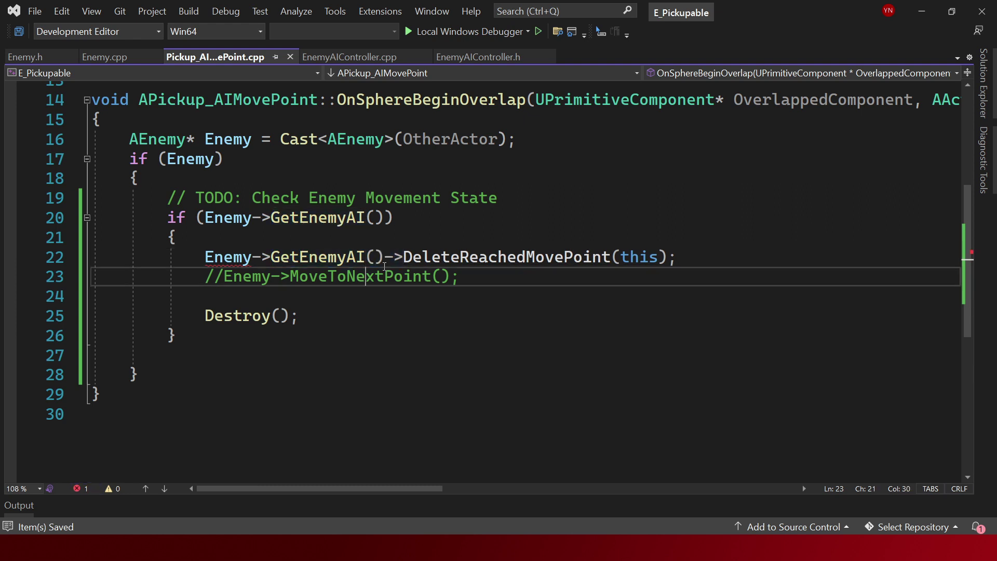
type("()->")
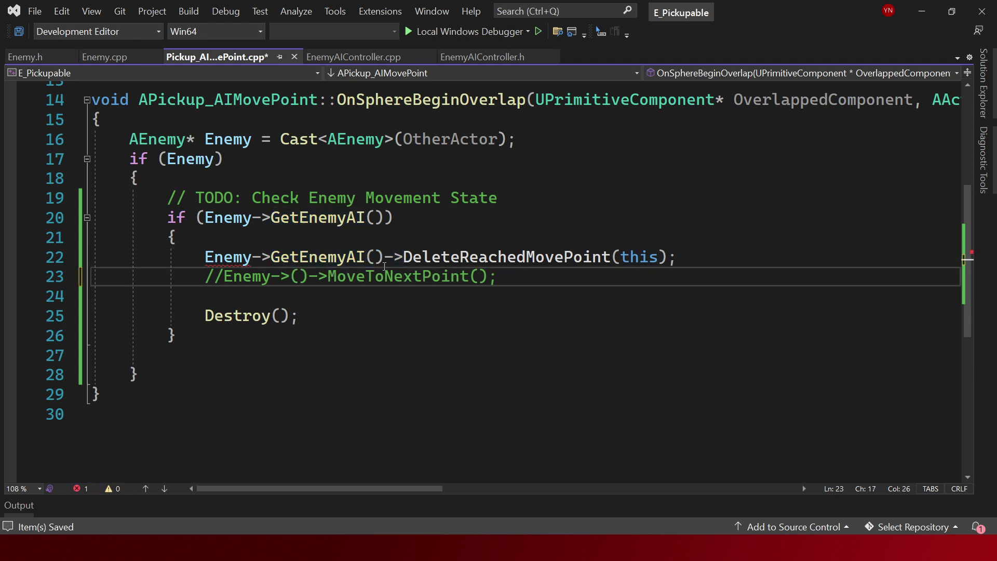
key("ctrl+Left")
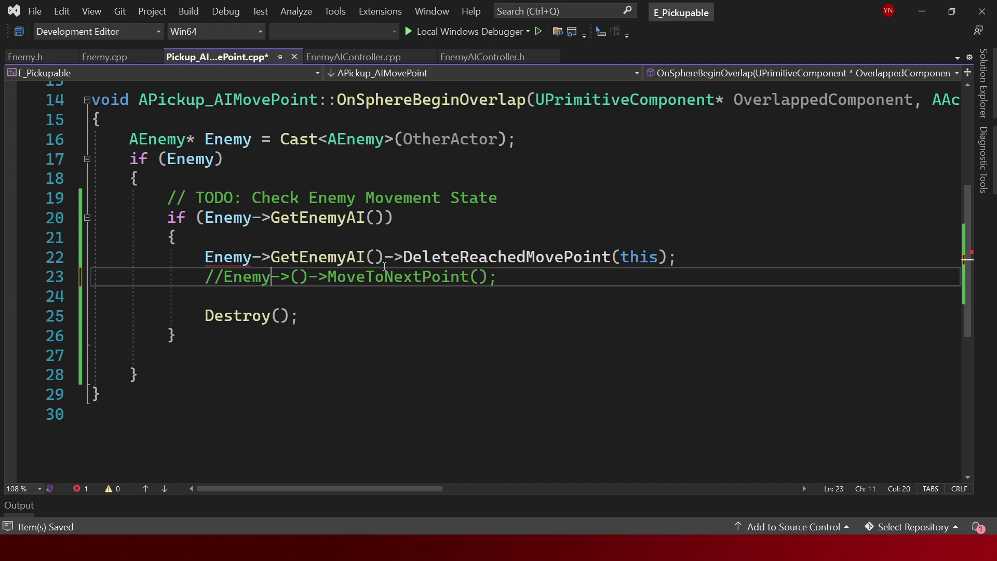
key("Right")
key("Right")
type("GetEne")
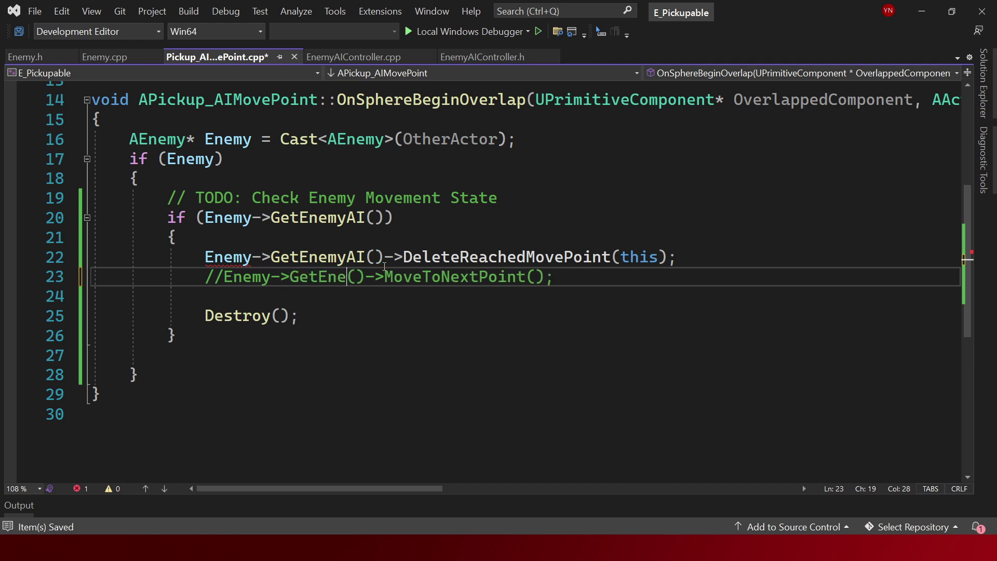
type("myAI")
key("ctrl+s")
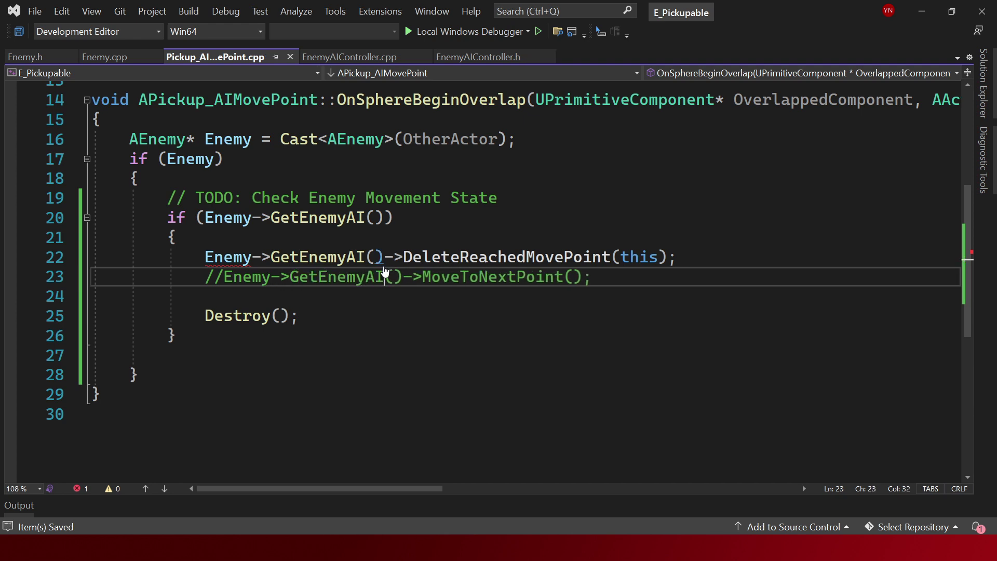
left_click(760, 282)
left_click_drag(248, 257, 365, 257)
left_click(450, 256)
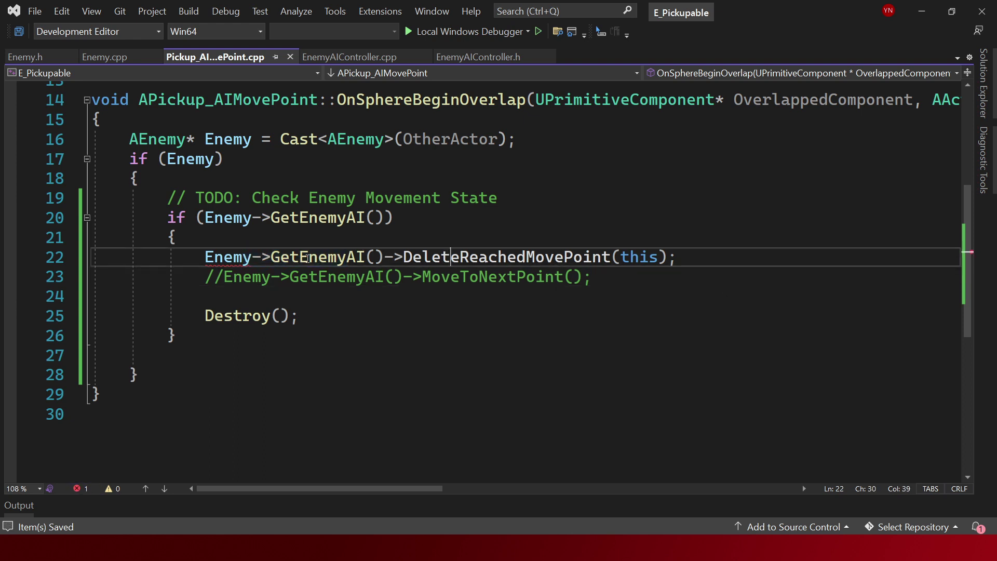
left_click(385, 252)
Look up the EnemyAIController include line at the top of Enemy.cpp.
left_click(99, 57)
scroll(165, 171, "up", 8)
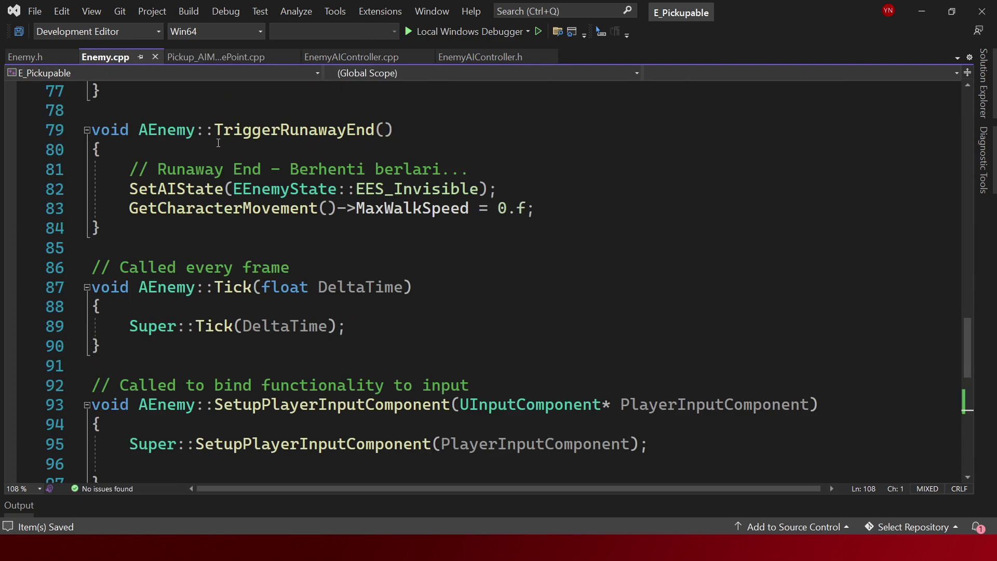
scroll(165, 172, "up", 15)
scroll(165, 171, "up", 10)
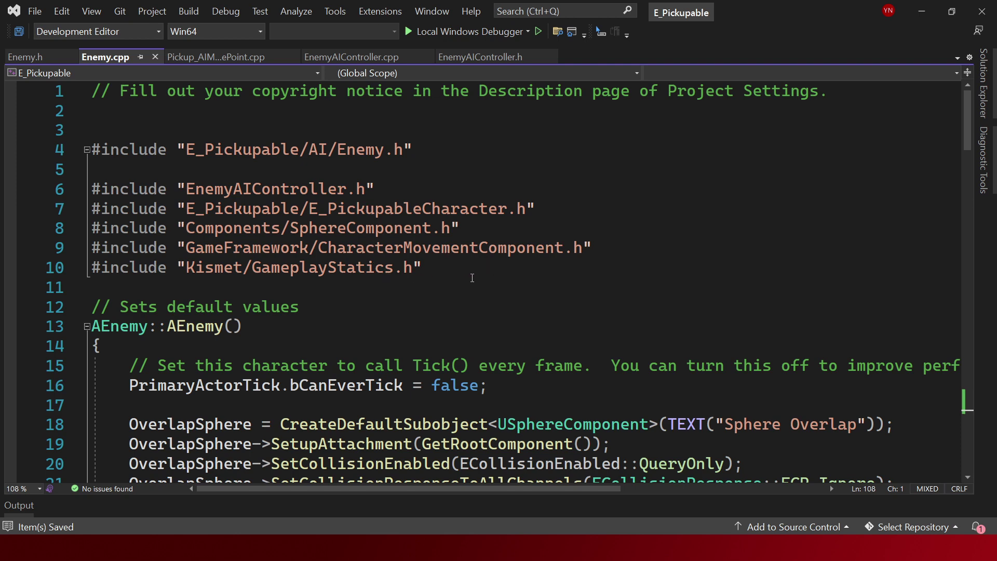
left_click_drag(375, 189, 91, 190)
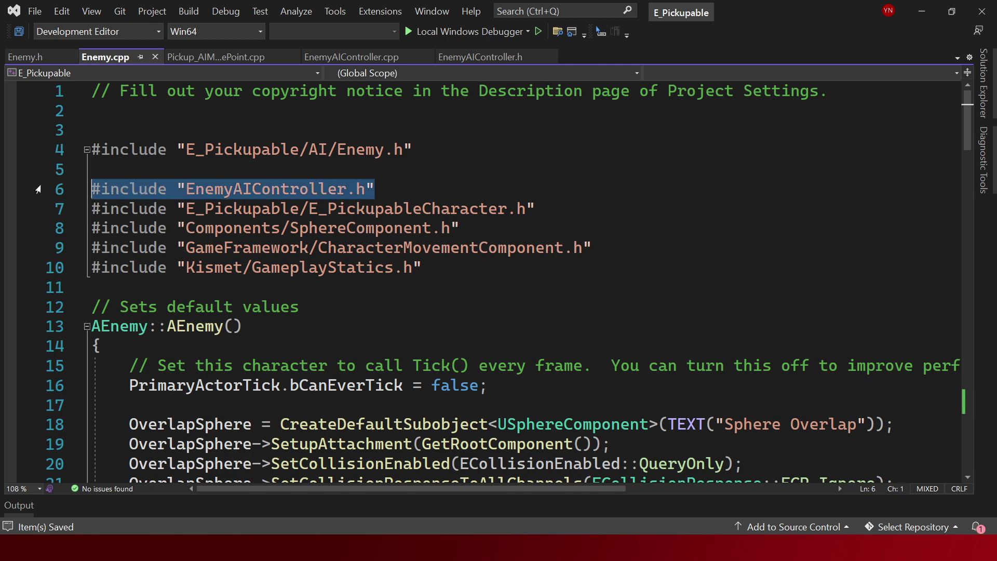
Add an include of E_Pickupable/AI/EnemyAIController.h to Pickup_AIMovePoint.cpp and save it.
left_click(236, 57)
scroll(377, 202, "up", 5)
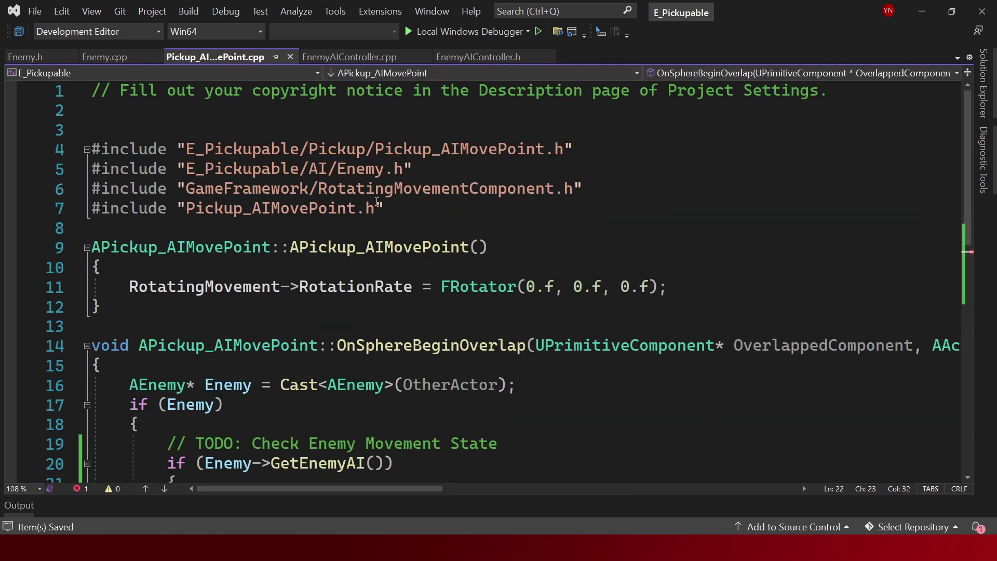
left_click(540, 176)
key("ctrl+d")
key("Left")
key("Left")
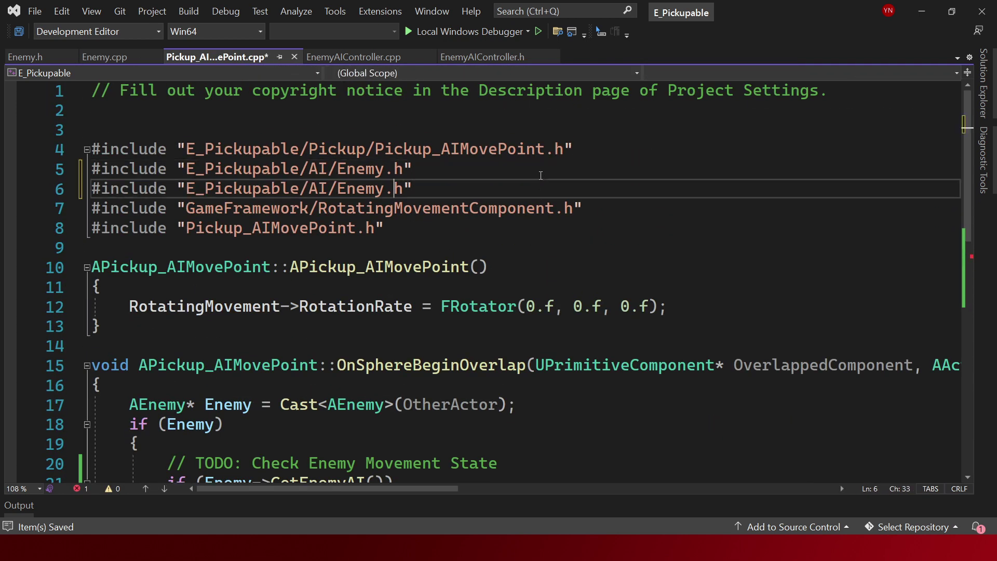
key("Left")
type("AICont")
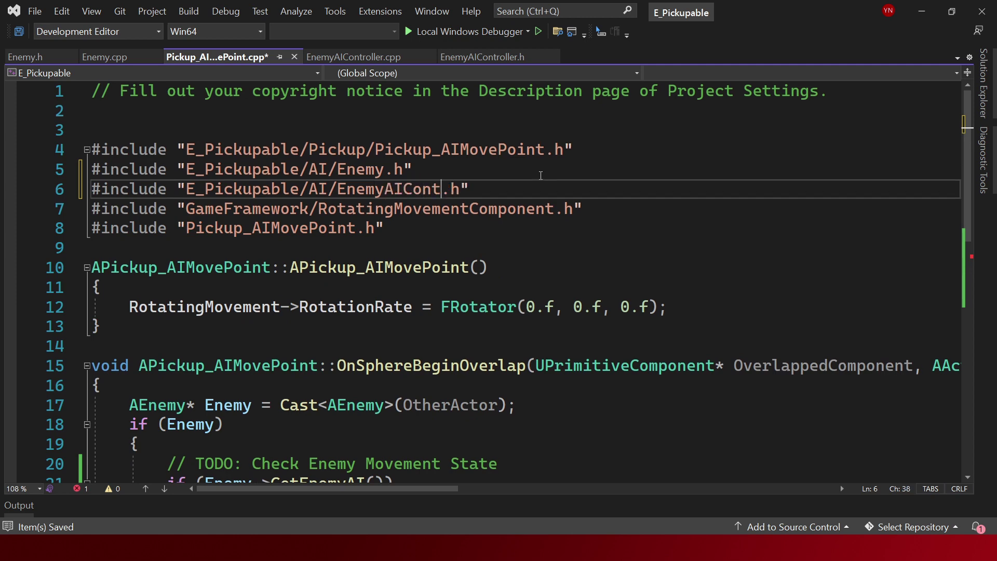
type("roller")
key("ctrl+s")
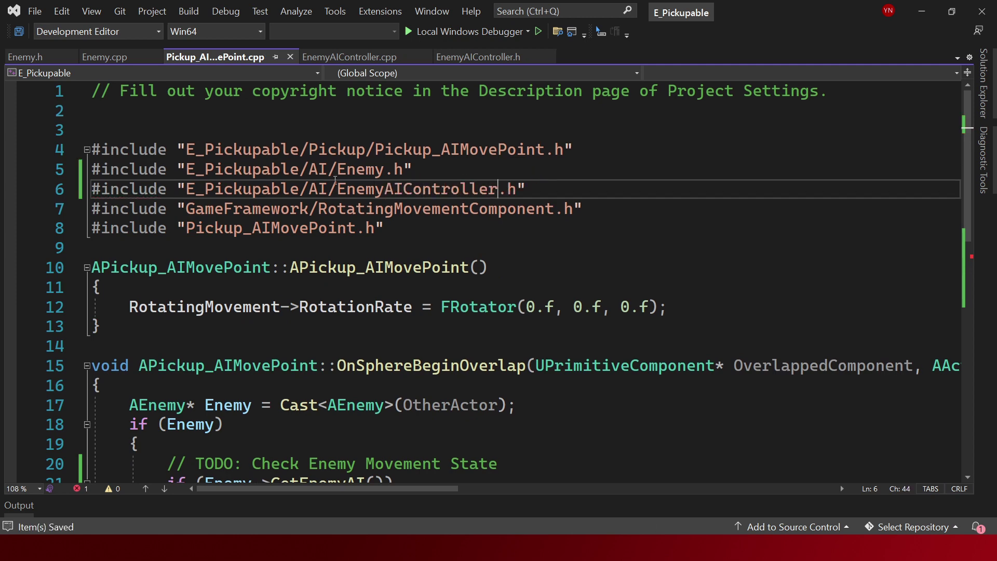
key("alt+Tab")
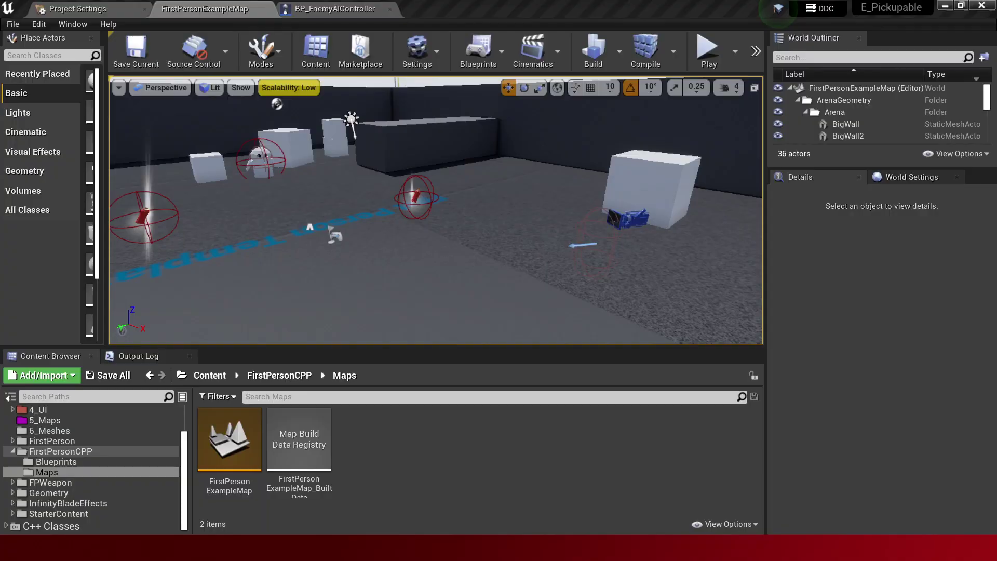
Browse C++ Classes > E_Pickupable > AI in the Content Browser, then return to Content.
left_click(51, 526)
double_click(229, 439)
scroll(308, 500, "down", 1)
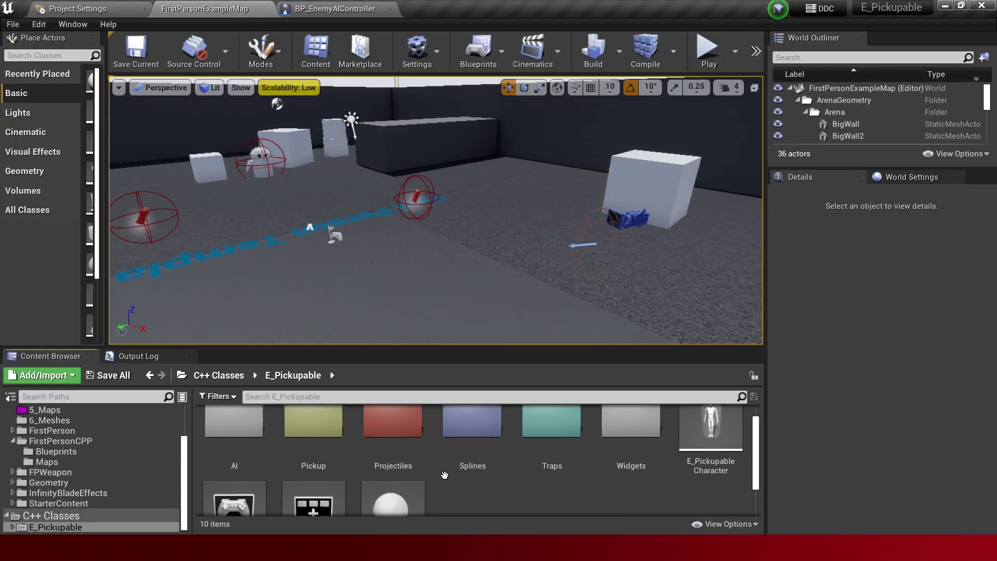
scroll(308, 500, "up", 1)
left_click(233, 439)
double_click(234, 439)
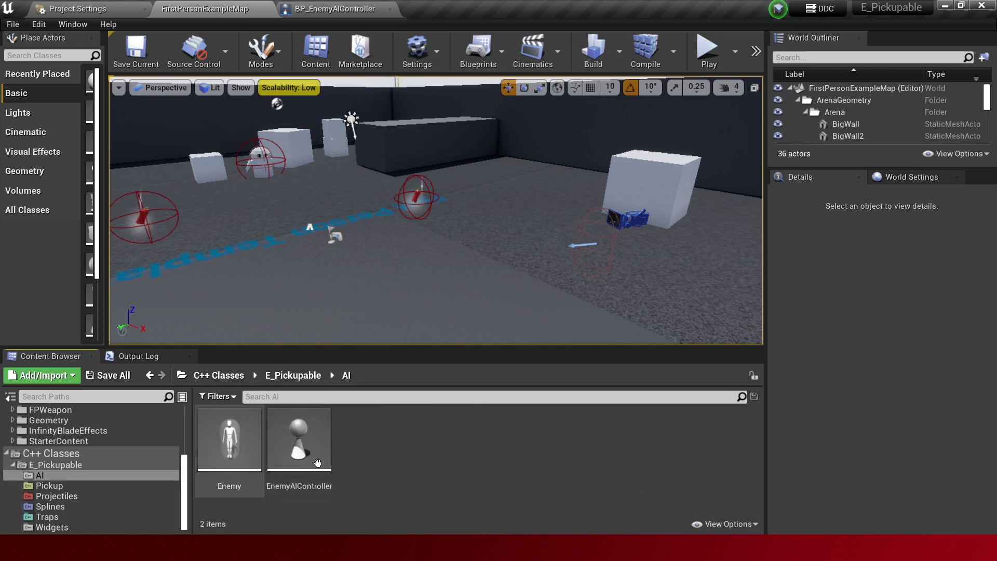
scroll(58, 456, "up", 1)
scroll(59, 457, "up", 4)
left_click(40, 410)
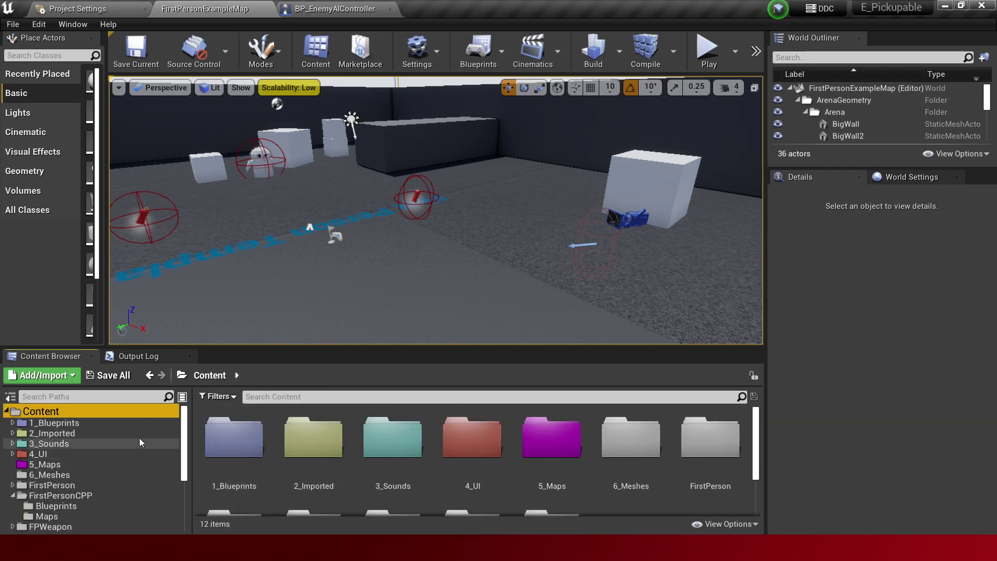
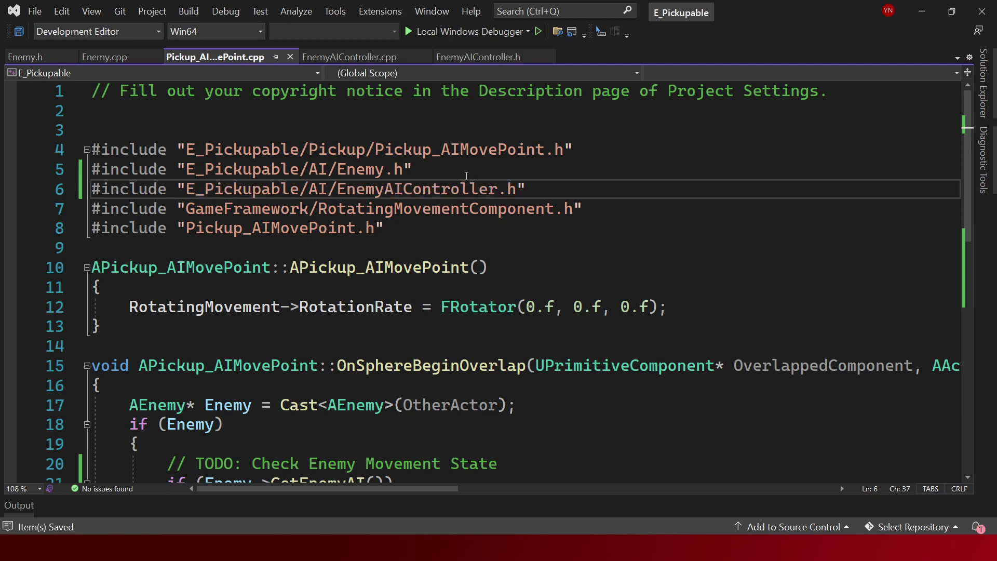
Build the solution with MoveToNextPoint still commented out, then switch to Unreal Editor.
scroll(466, 176, "down", 6)
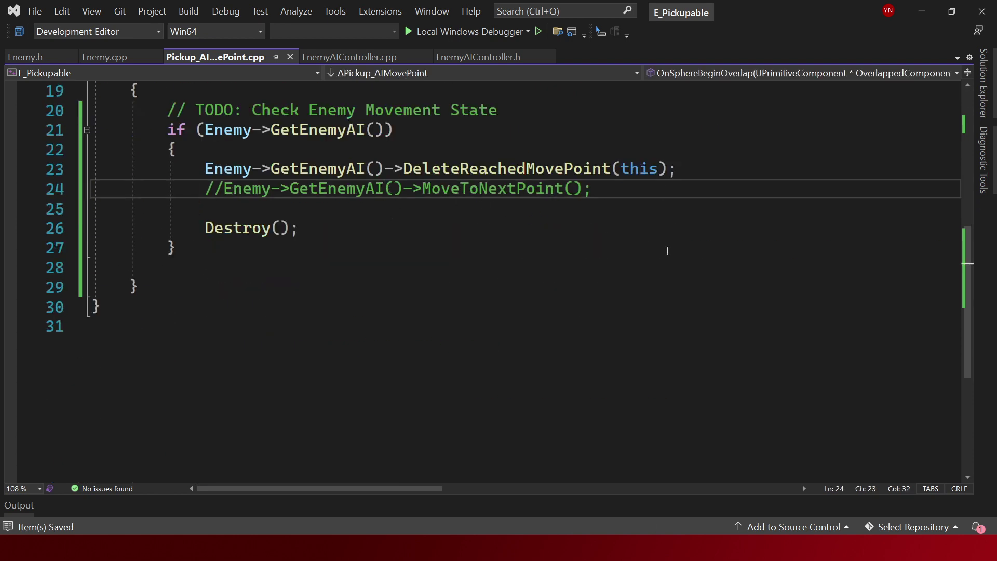
key("ctrl+shift+b")
scroll(585, 237, "up", 1)
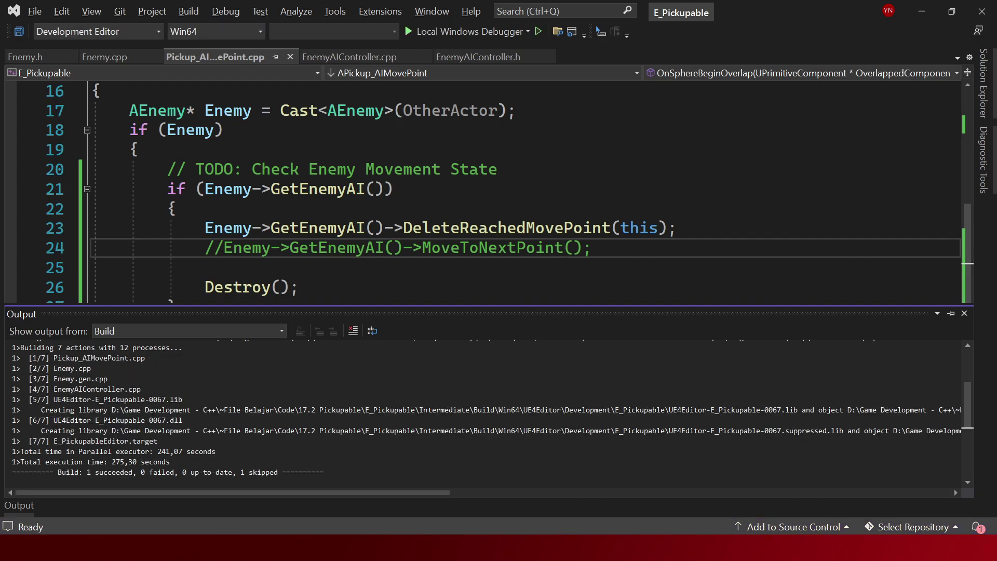
key("alt+Tab")
right_click_drag(503, 266, 505, 265)
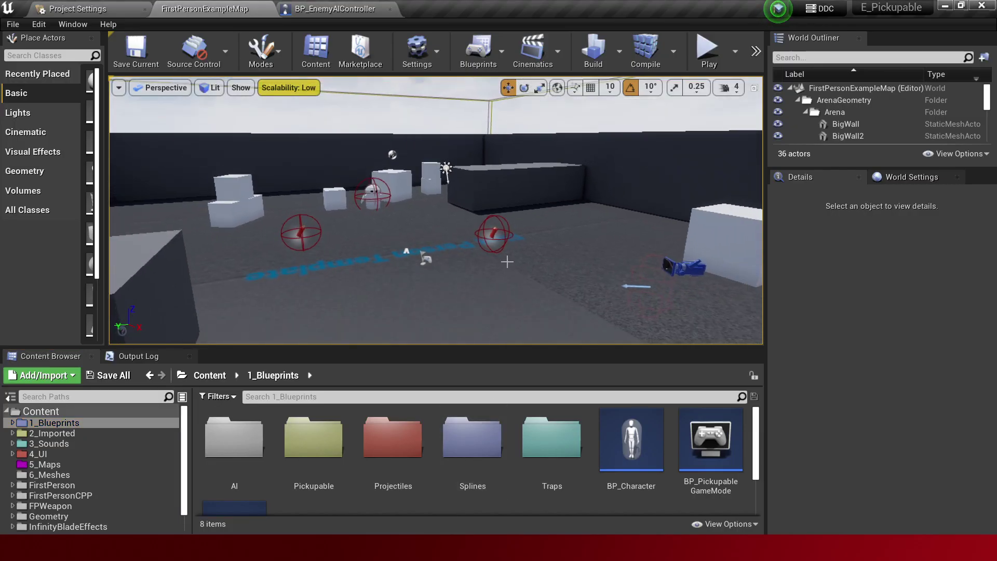
Play-test FirstPersonExampleMap, stop the session, and save the current level.
key("alt+p")
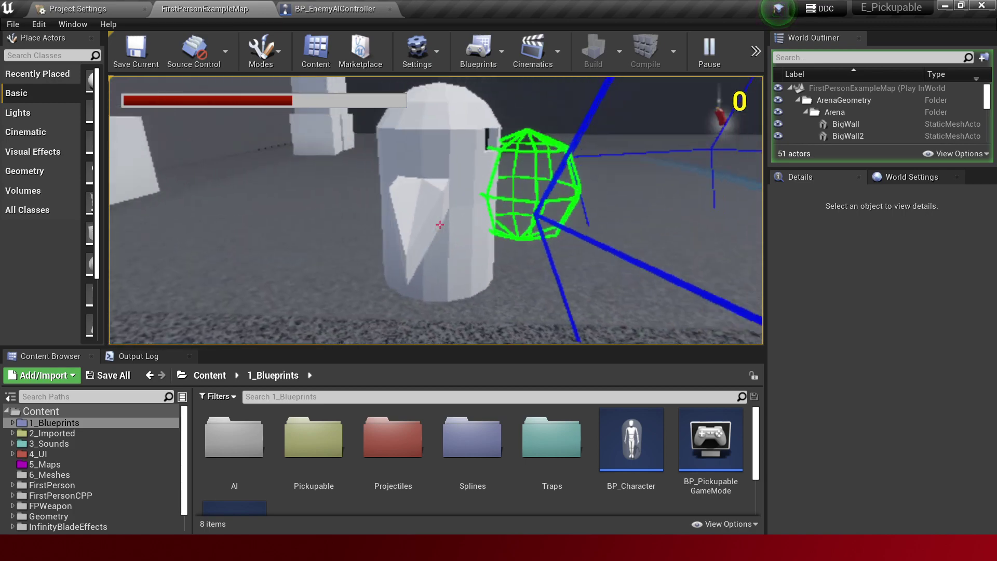
key("Escape")
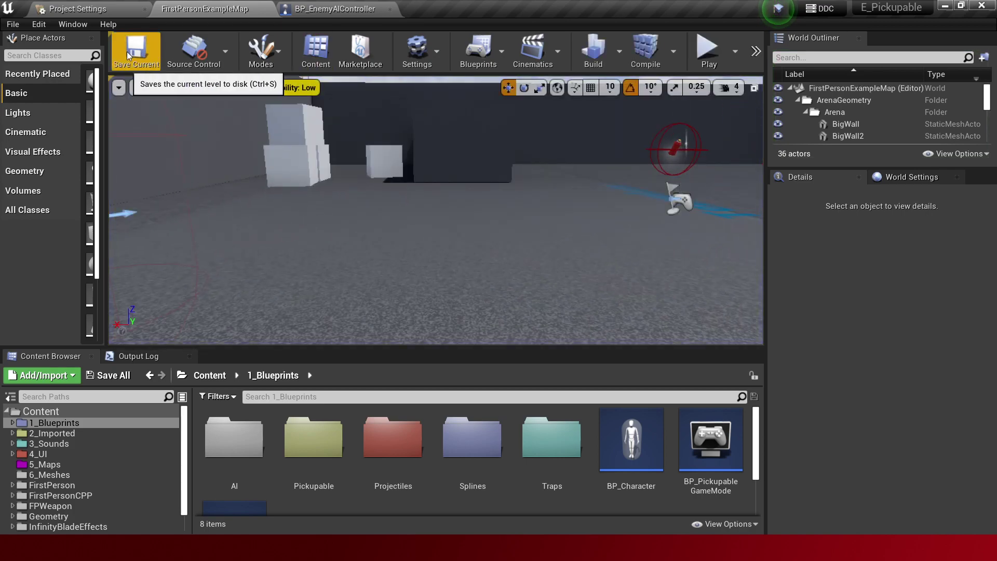
left_click(128, 56)
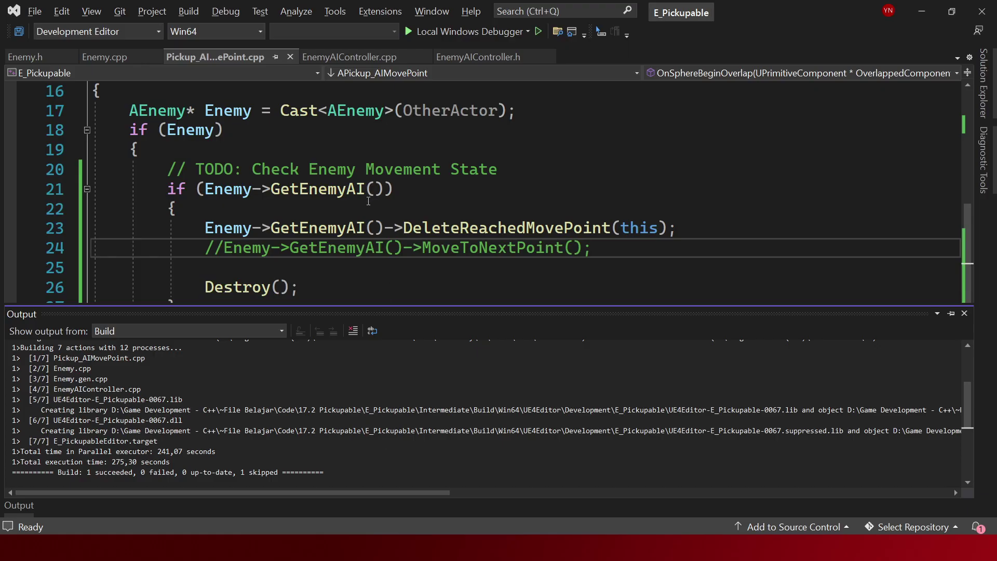
Uncomment the MoveToNextPoint call on line 24, save, and rebuild the project.
left_click(602, 252)
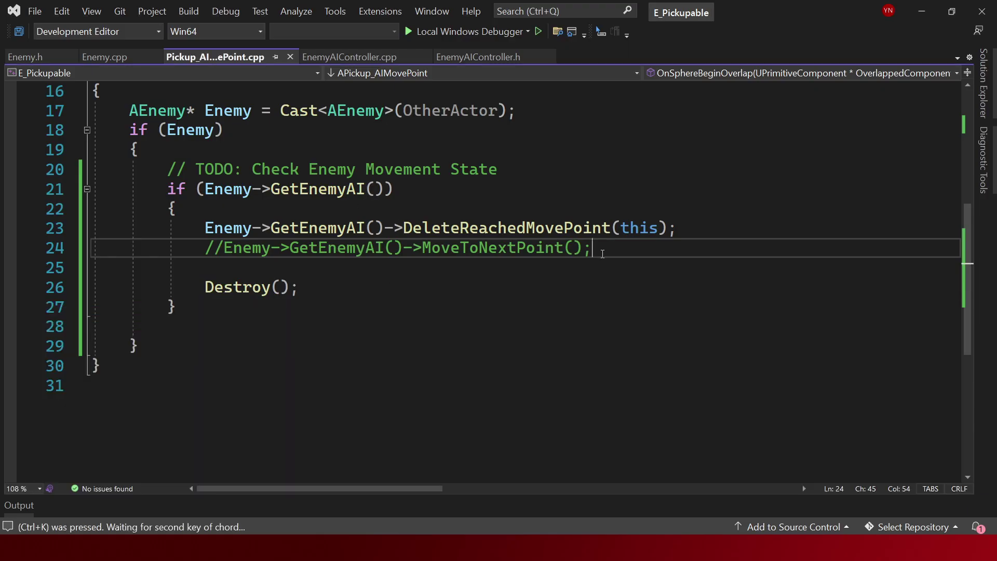
key("ctrl+u")
key("ctrl+s")
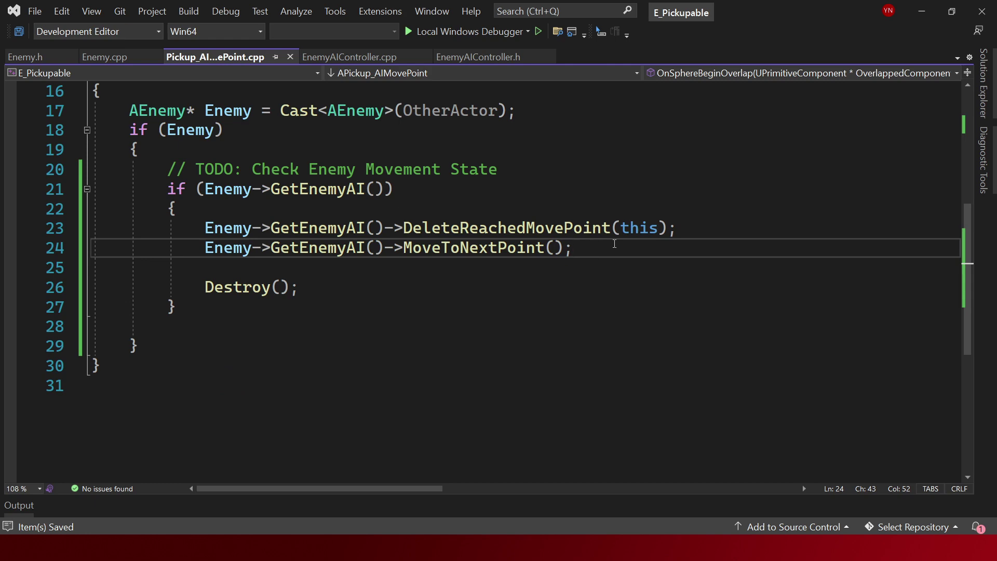
key("ctrl+shift+b")
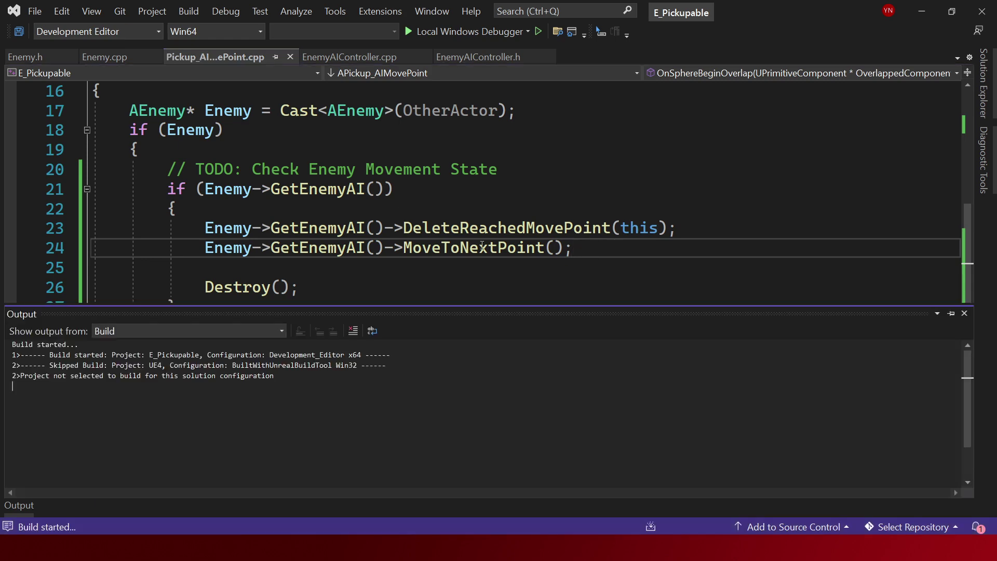
Inspect the MoveToNextPoint definition around line 52, then start a play test in Unreal Editor.
left_click(477, 248)
left_click(492, 247, "ctrl")
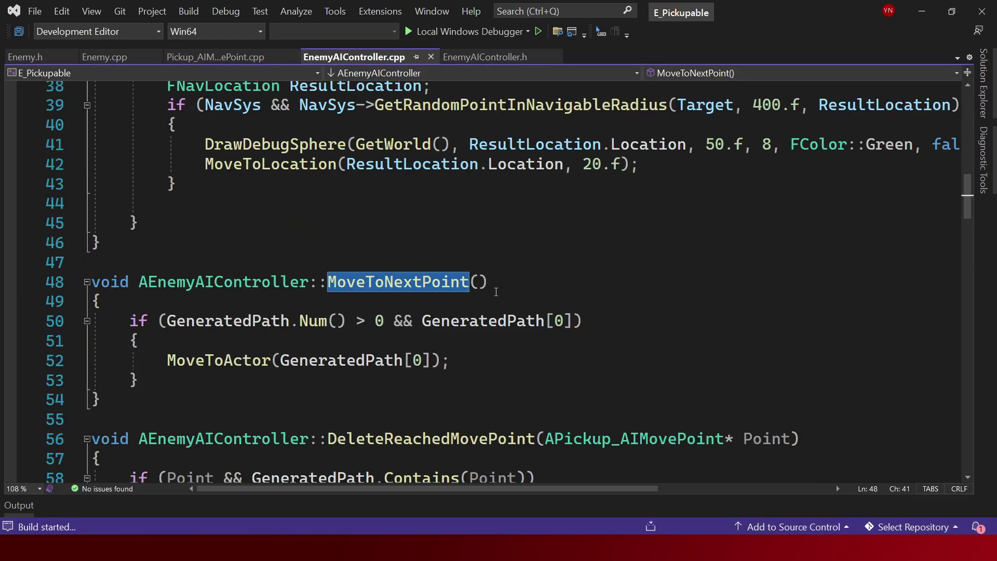
left_click(335, 359)
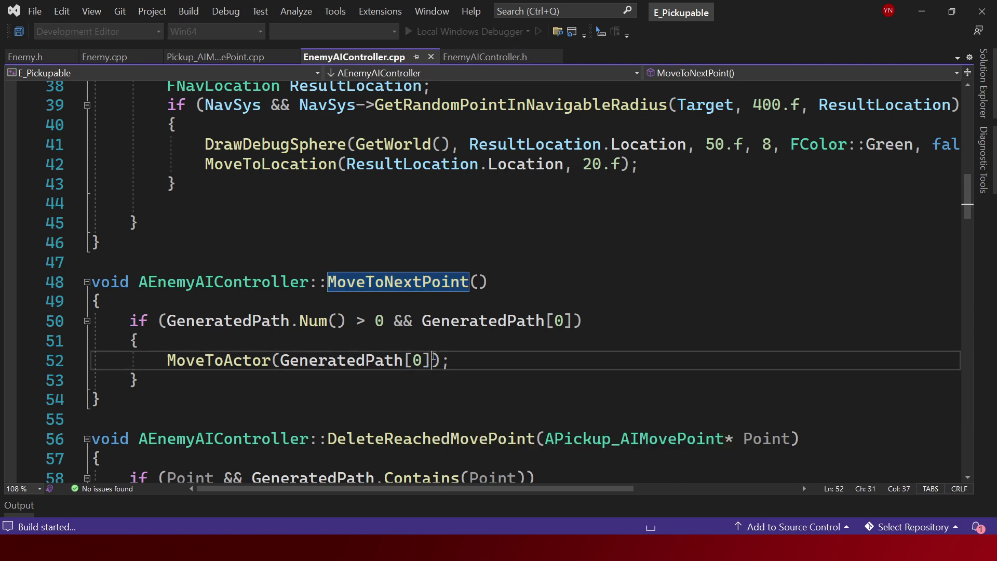
left_click(508, 361)
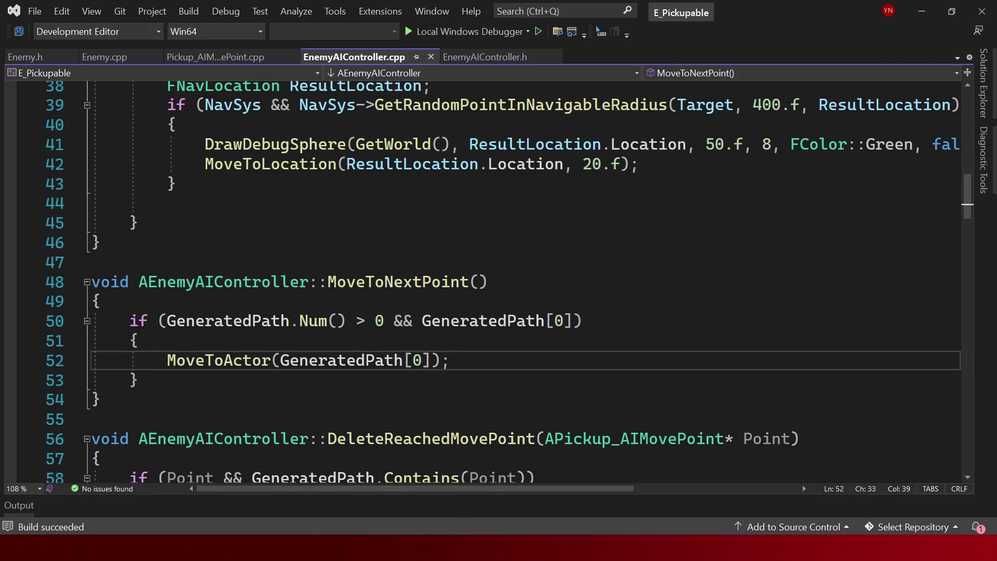
key("alt+Tab")
key("alt+p")
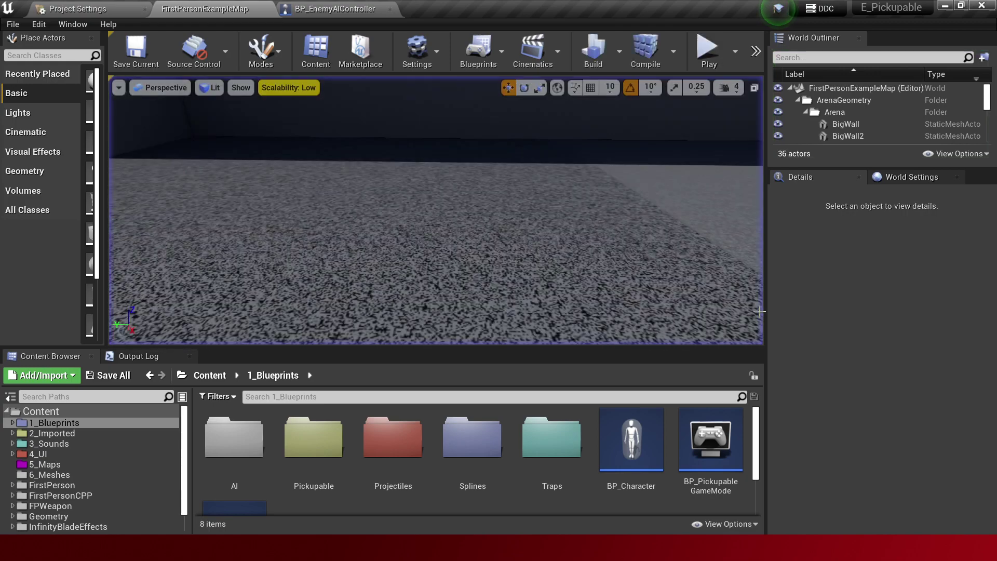
Play the level, walk past the move points toward the ghost enemy, then eject with F8.
key("alt+p")
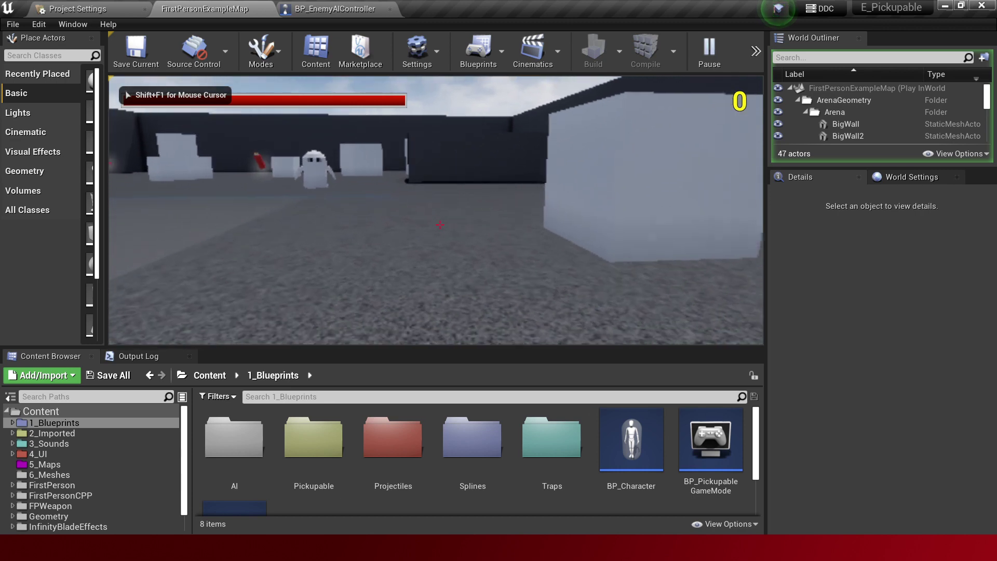
key("s")
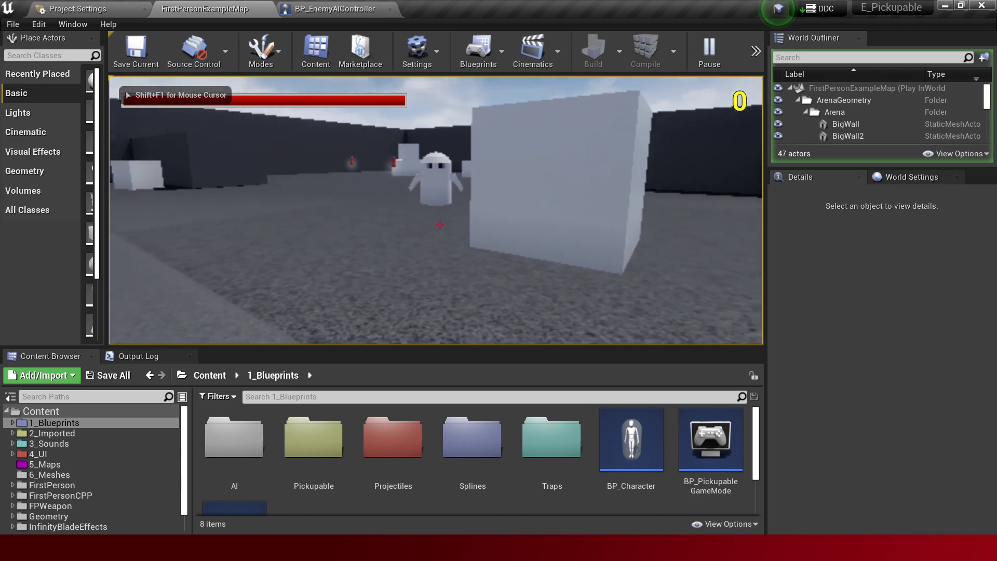
key("w")
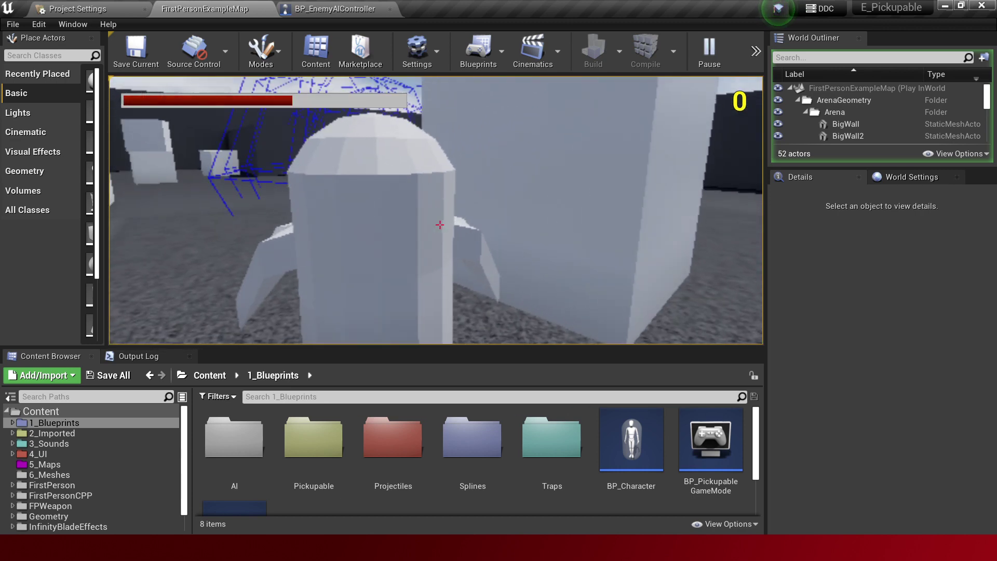
key("w")
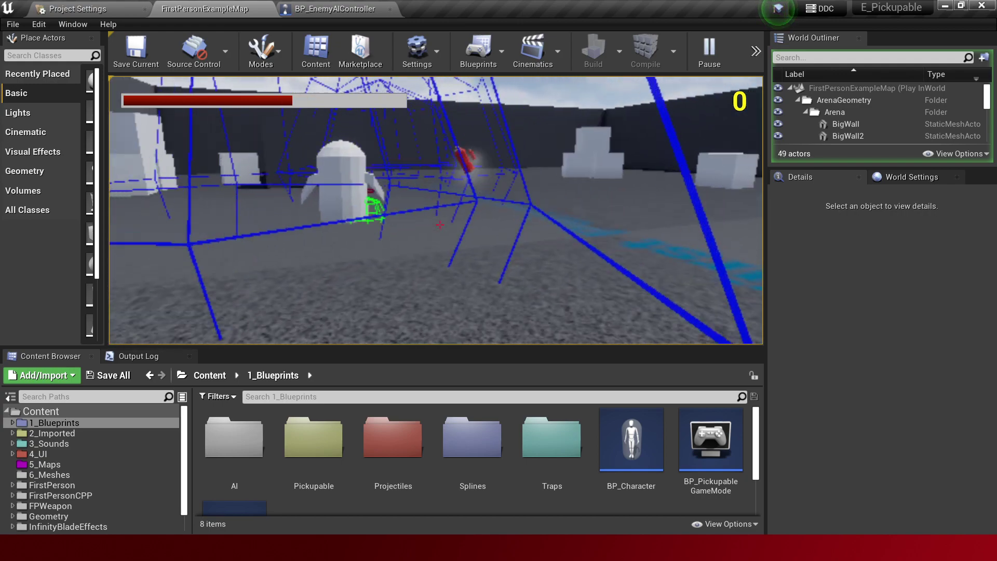
key("w")
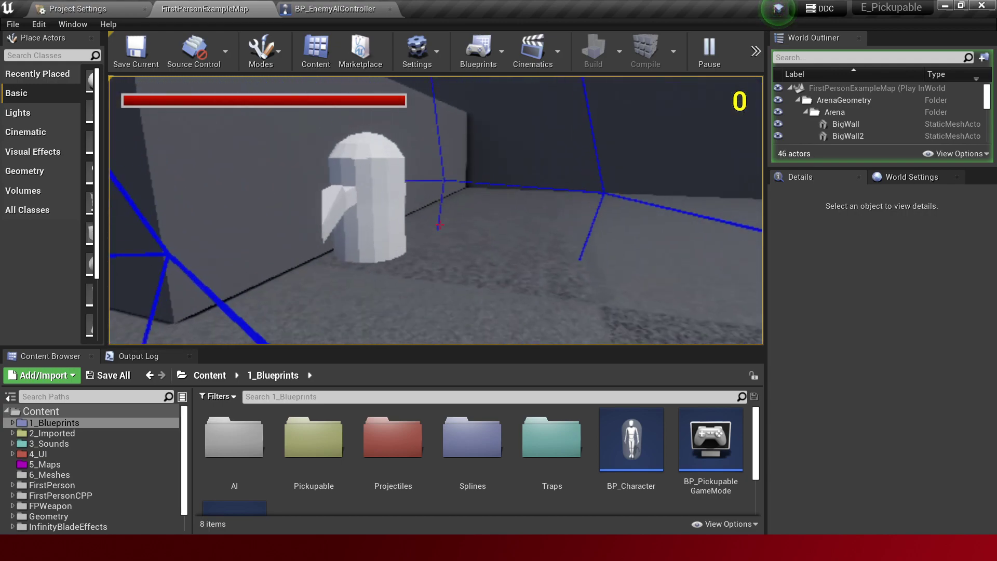
key("w")
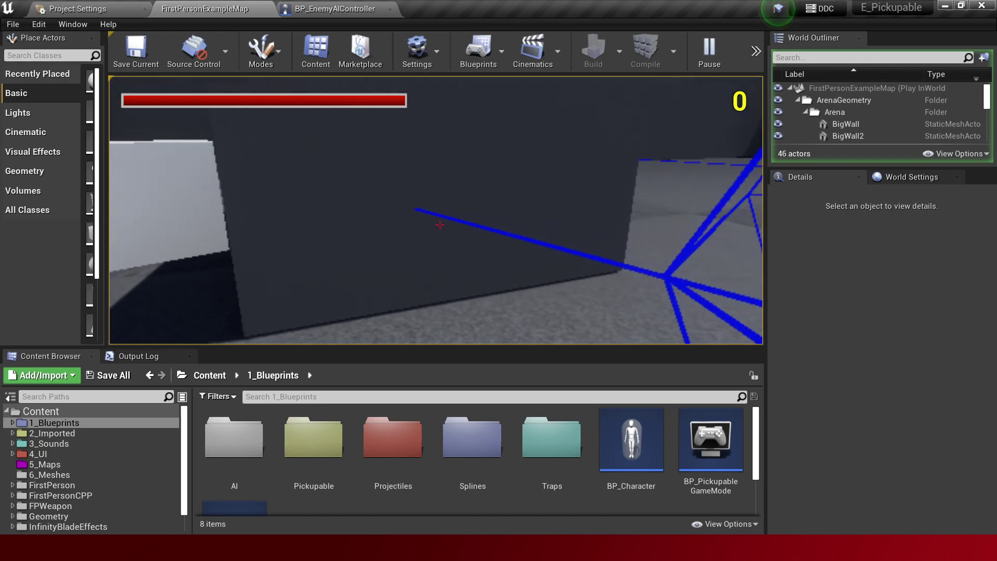
key("w")
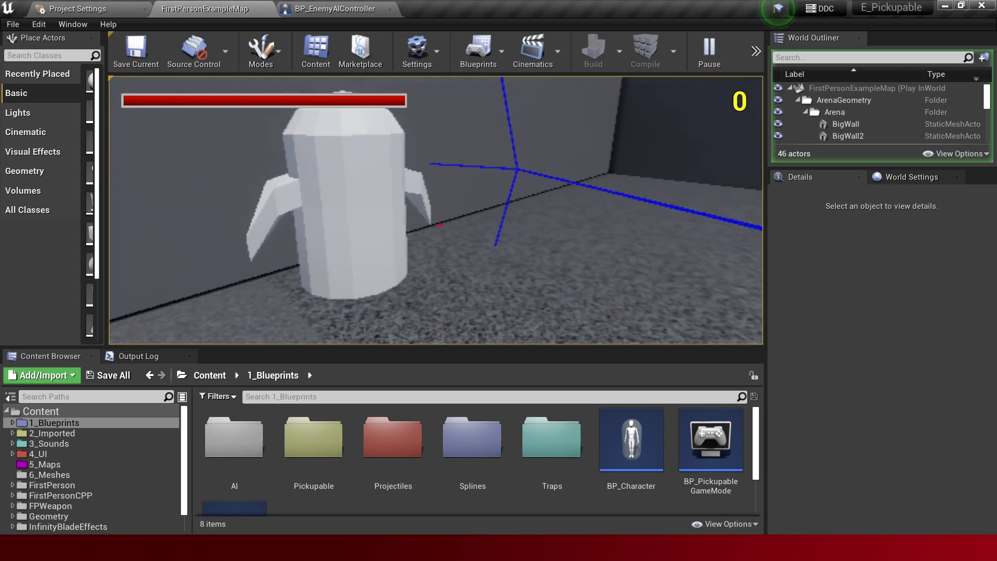
key("w")
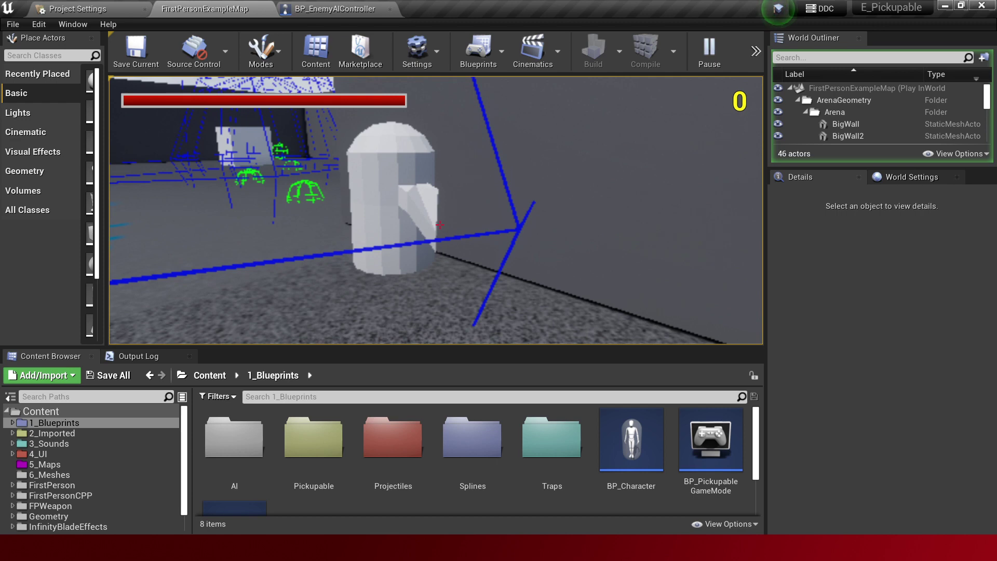
key("F8")
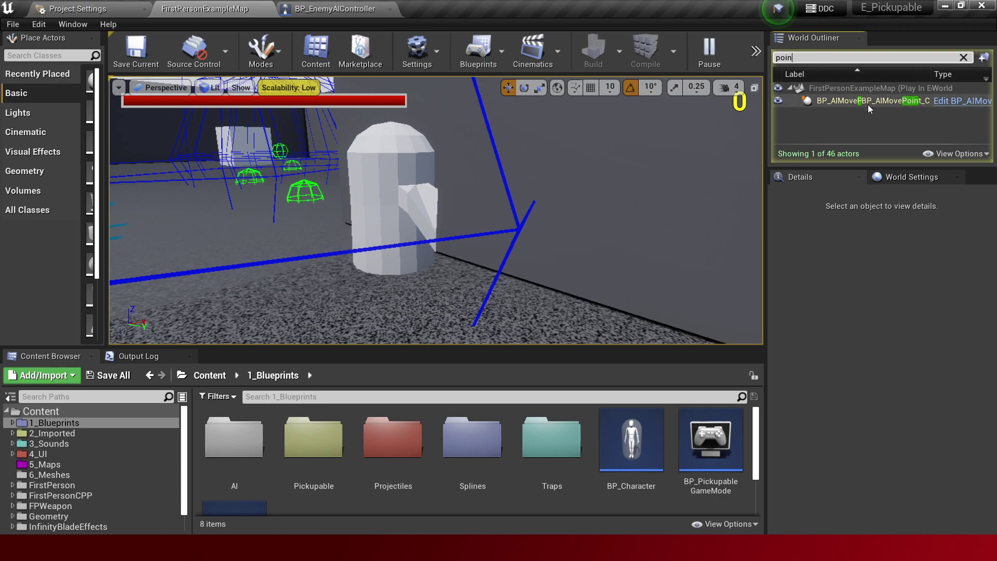
Select BP_AIMovePoint4, focus the view on it, and show the navigation mesh.
left_click(867, 104)
key("f")
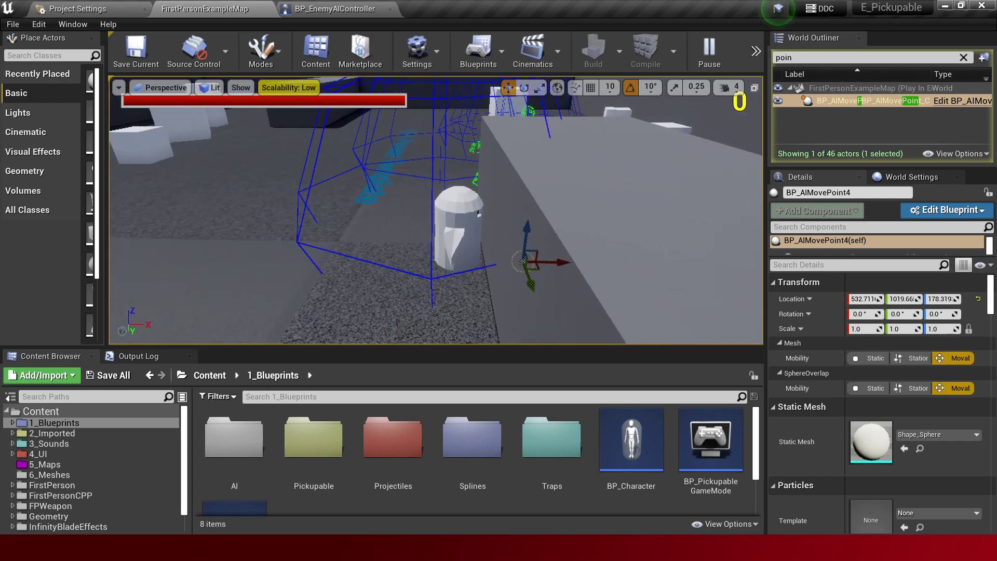
key("p")
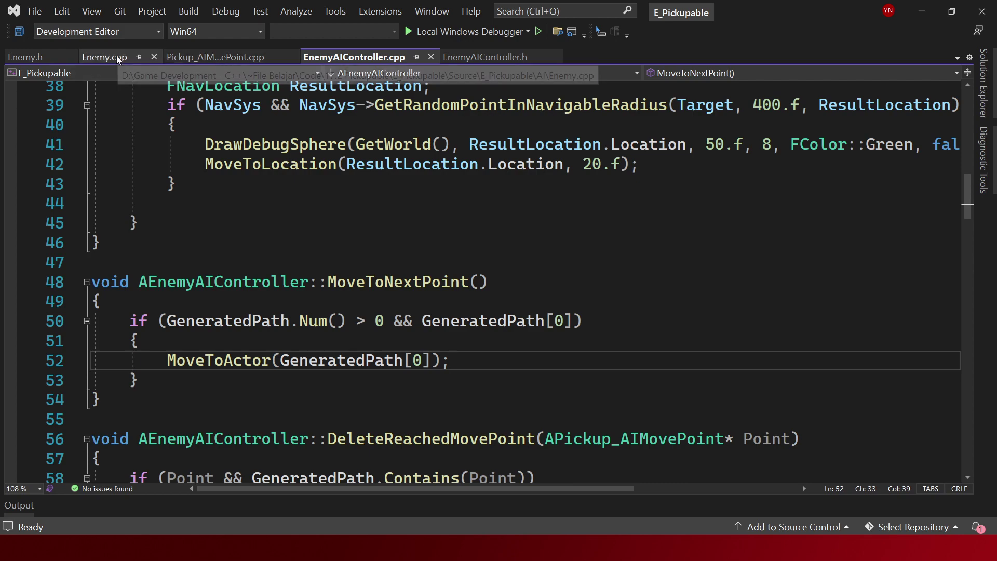
Glance at Enemy.cpp's includes, then return to EnemyAIController.cpp and scroll its code.
left_click(104, 52)
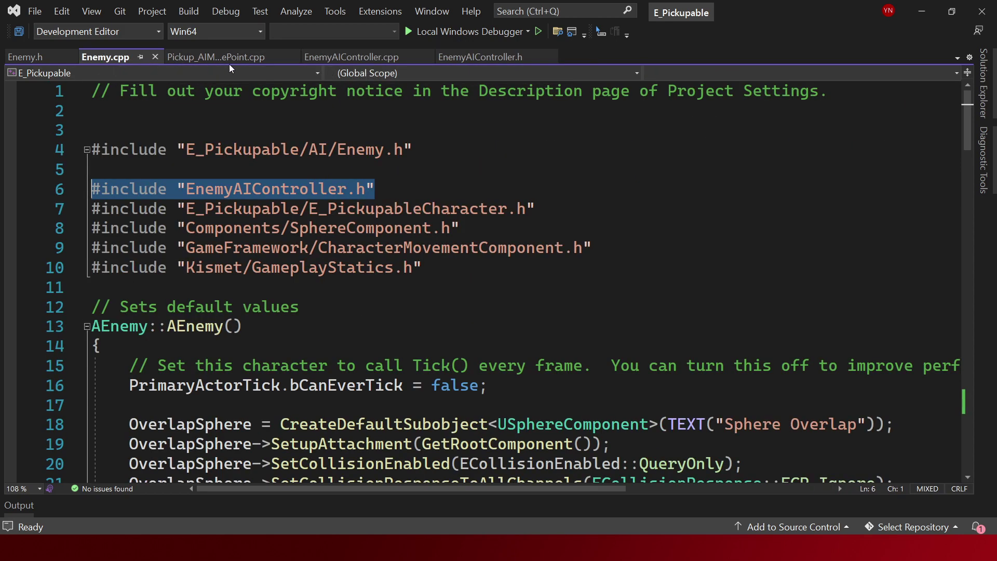
left_click(361, 58)
scroll(478, 222, "up", 3)
scroll(484, 214, "down", 1)
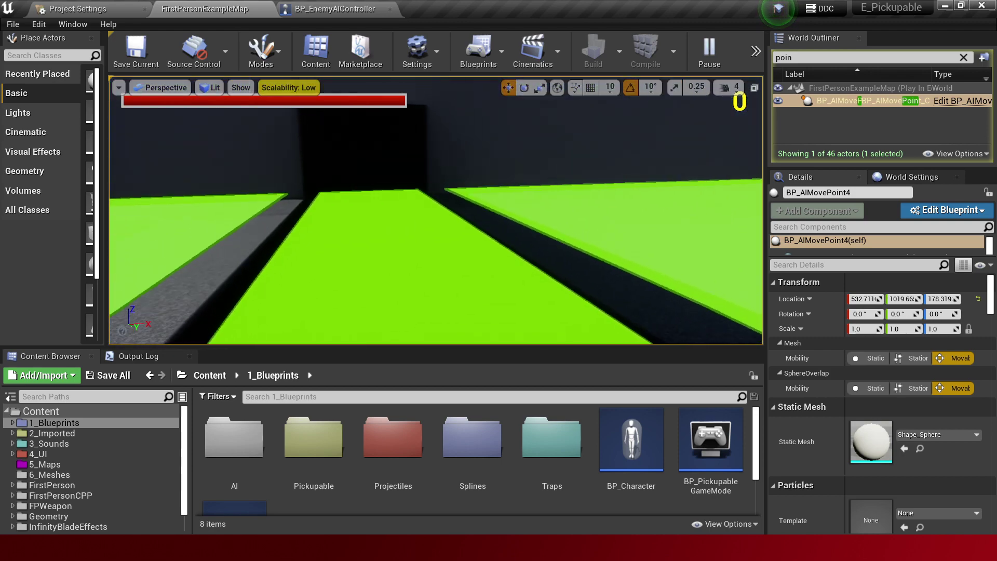
Select the Floor and BigWall2 actors, fly around the level, then stop the play session.
left_click(500, 227)
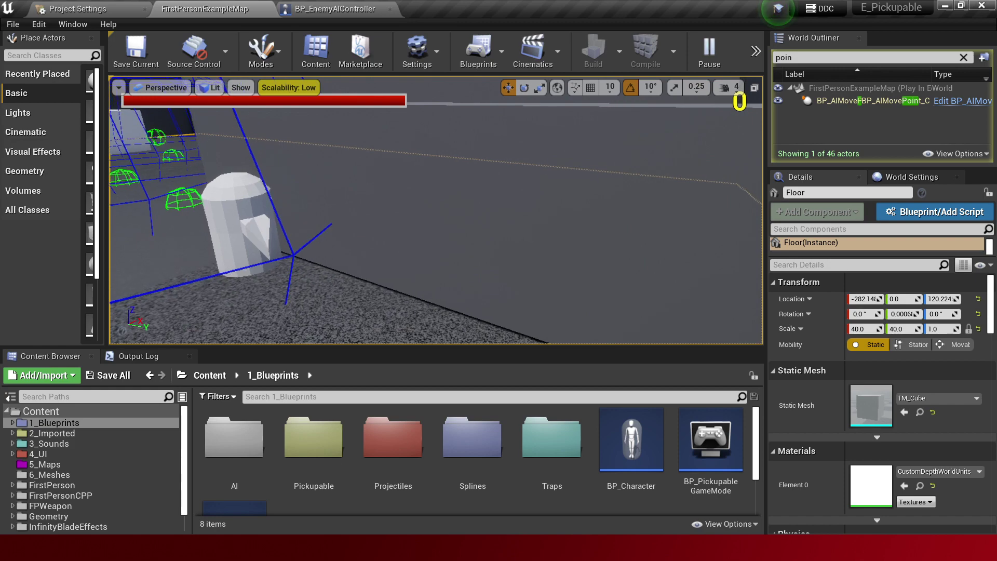
left_click(480, 201)
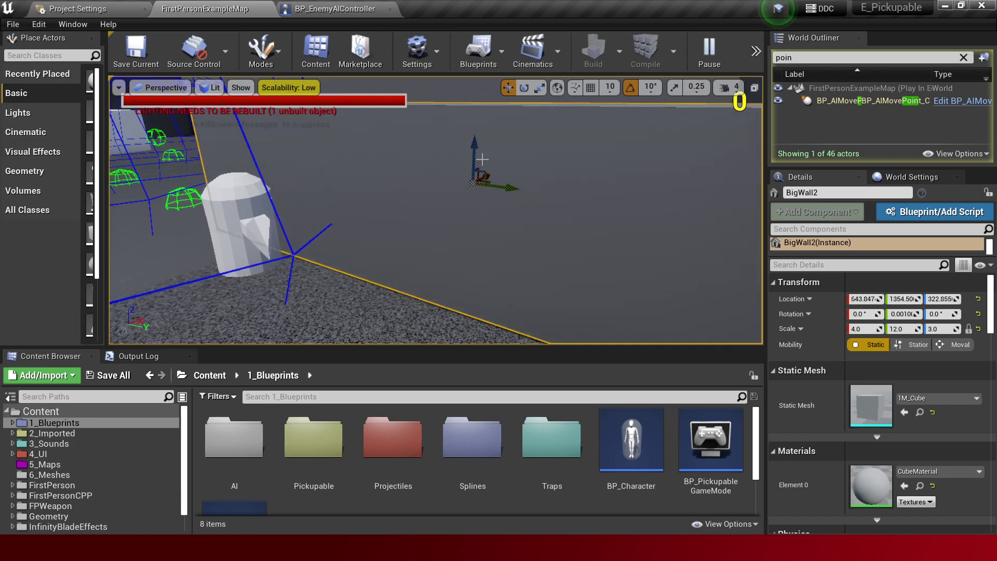
right_click_drag(482, 159, 480, 161)
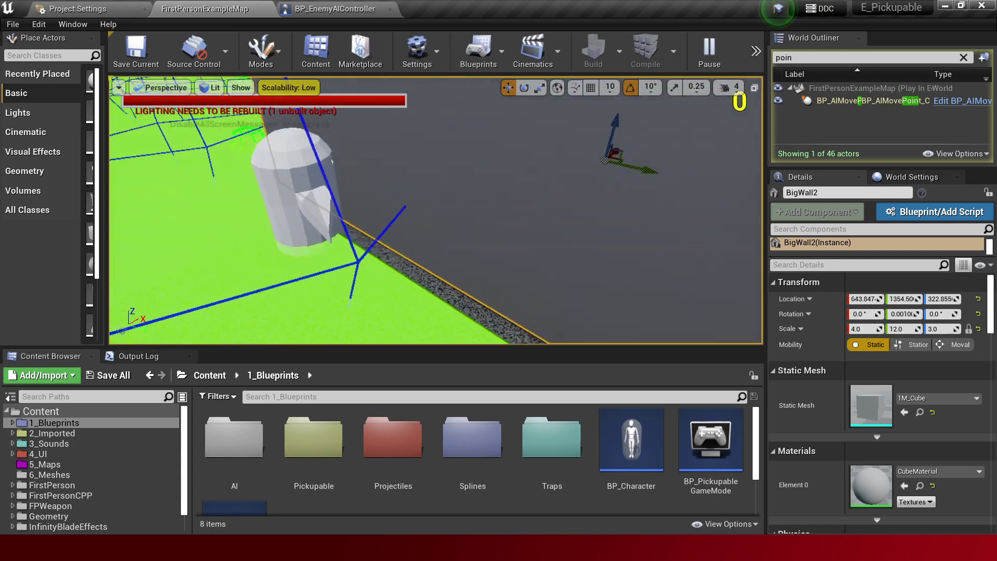
key("Escape")
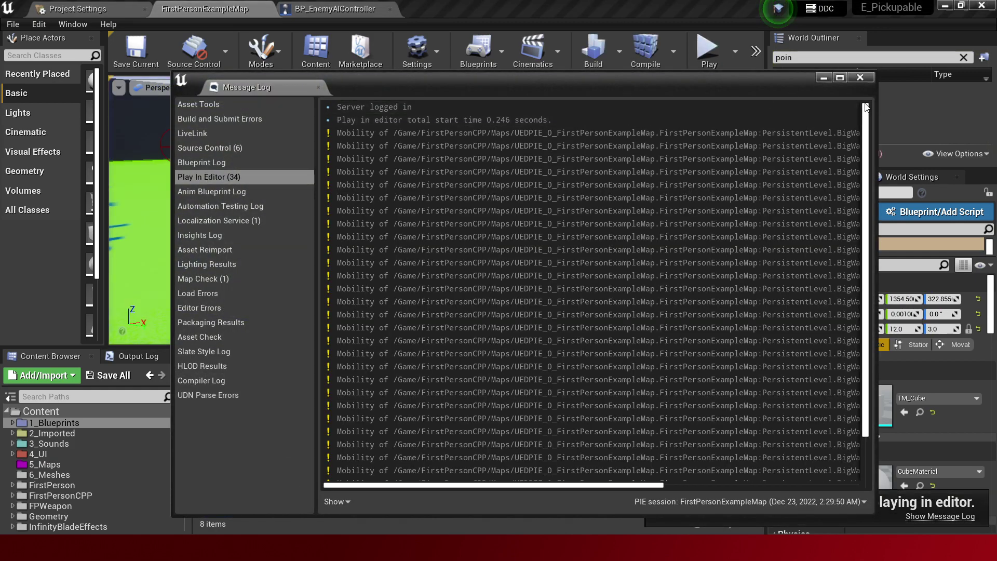
Close the Message Log and fly the viewport over the green floor and into the wall corridor.
left_click(861, 78)
right_click_drag(516, 189, 516, 189)
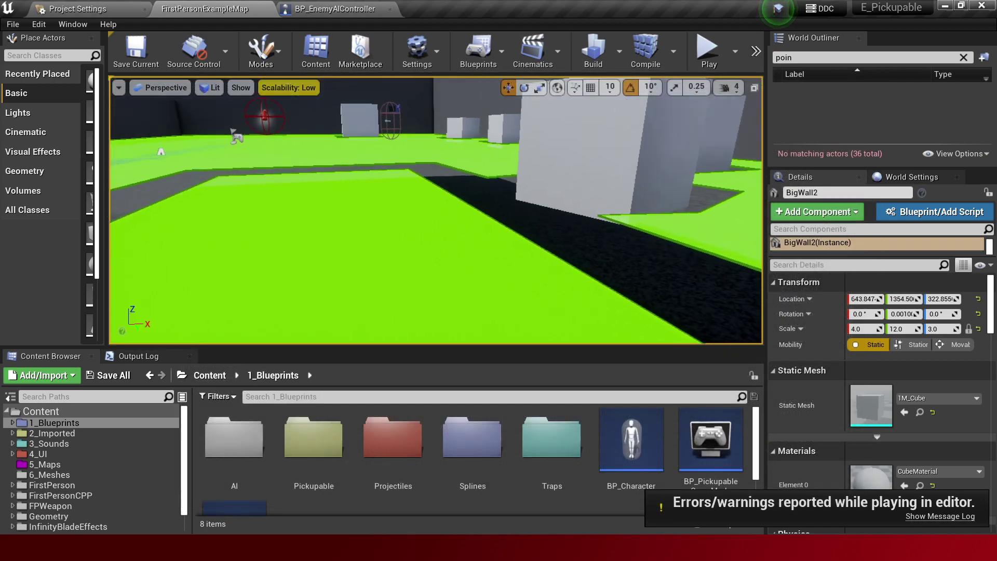
right_click_drag(427, 208, 436, 207)
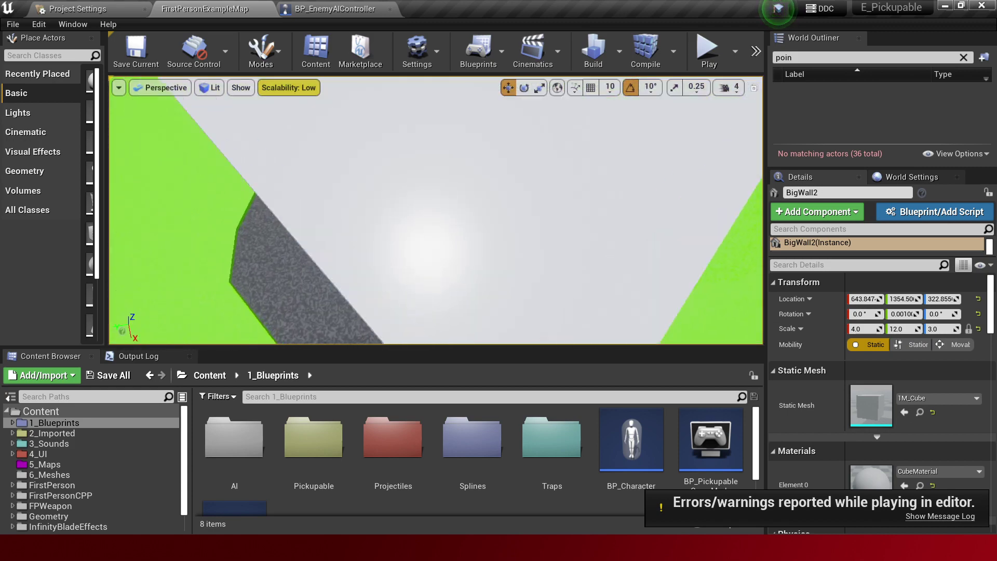
right_click_drag(480, 239, 434, 231)
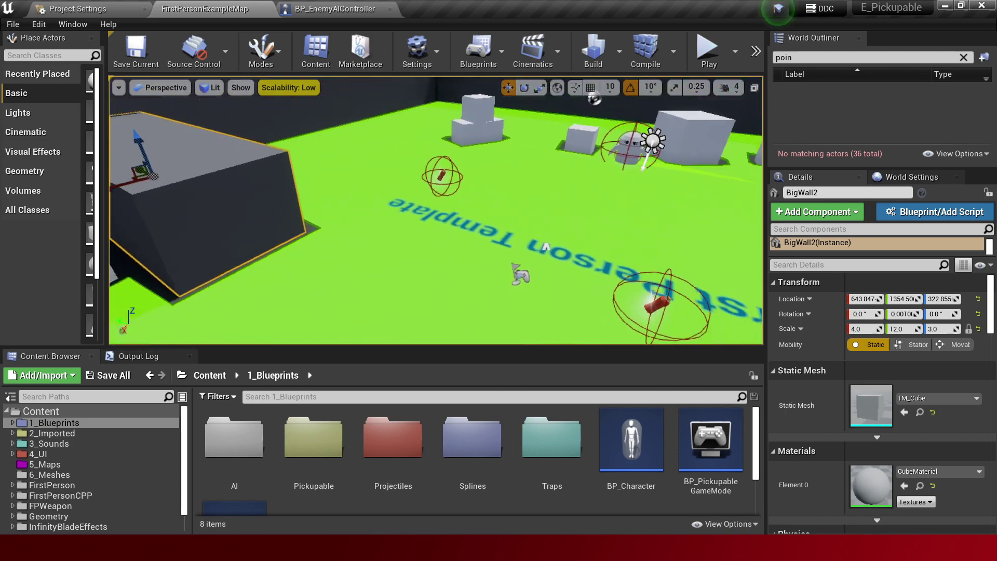
key("alt+Tab")
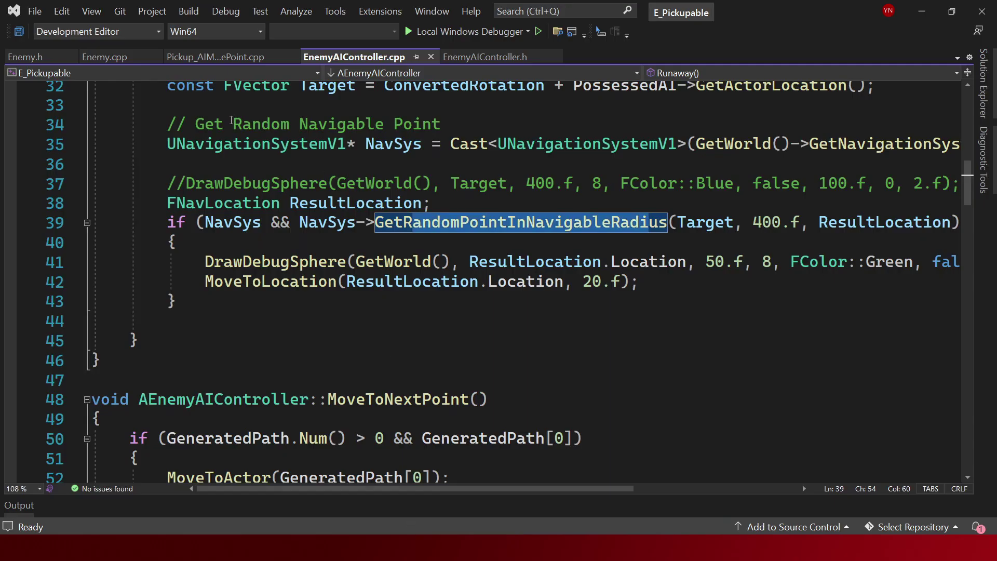
key("alt+Tab")
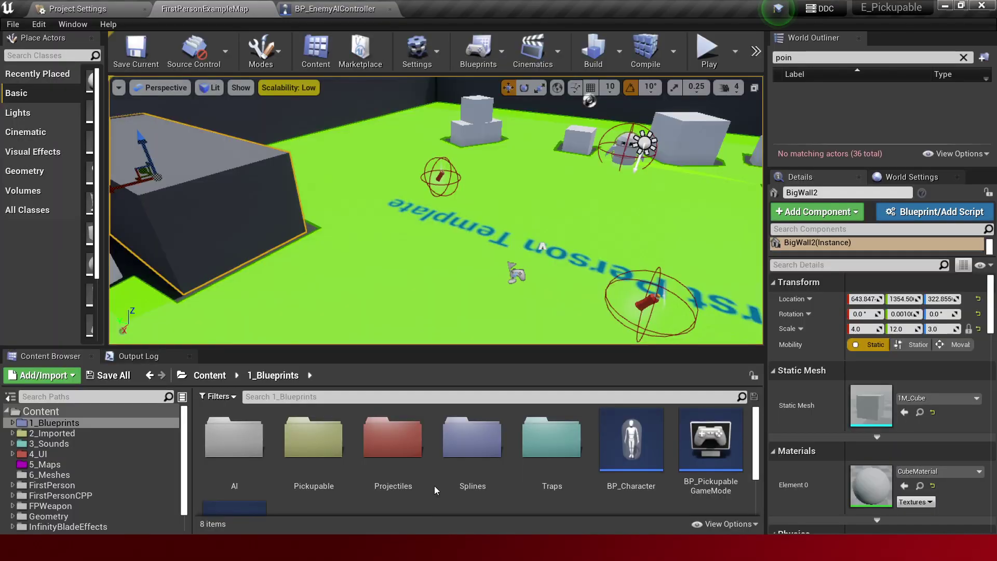
right_click_drag(440, 229, 441, 229)
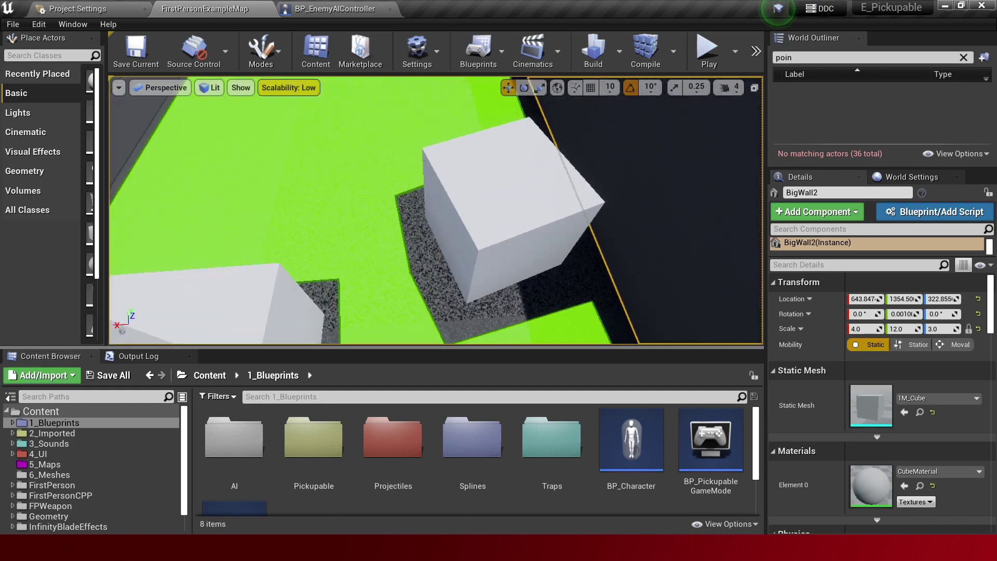
right_click_drag(443, 227, 444, 228)
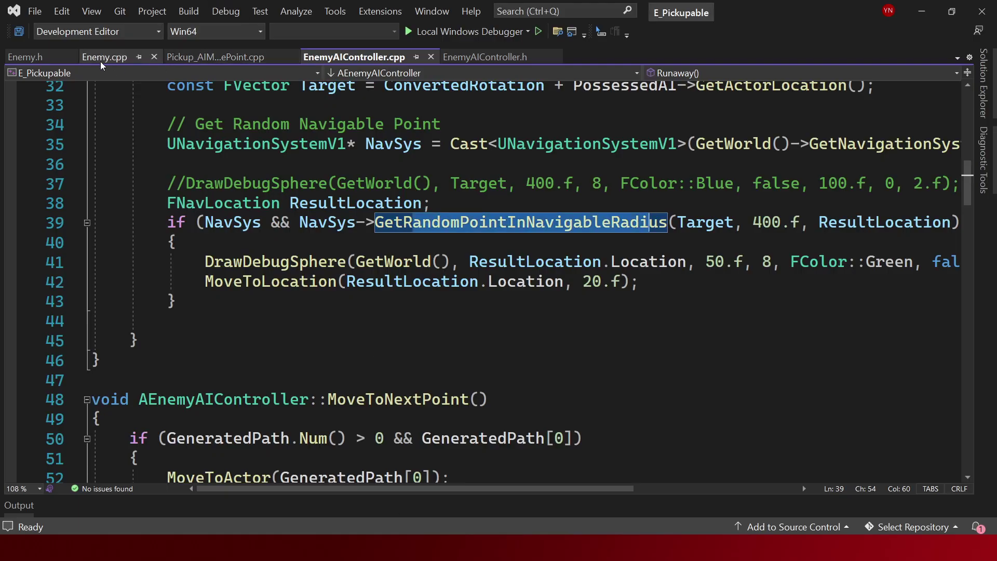
Look over the Enemy.cpp and Enemy.h files.
left_click(102, 57)
left_click(23, 60)
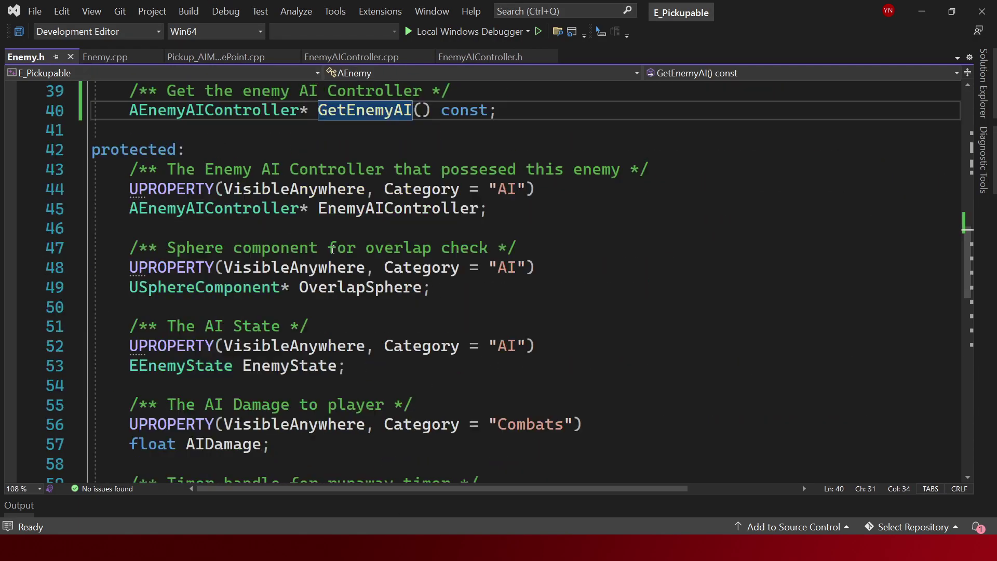
scroll(343, 242, "down", 7)
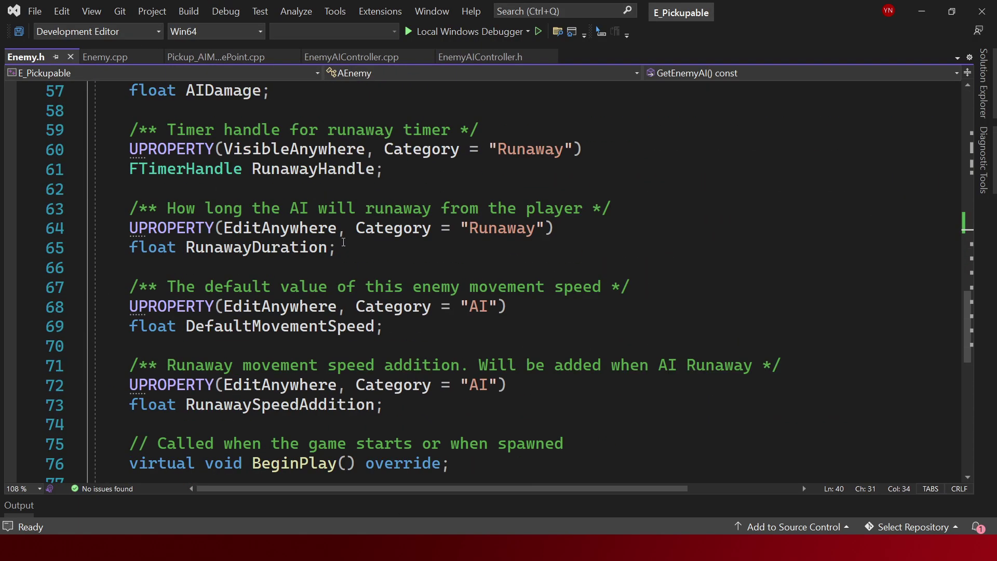
Scroll through EnemyAIController.cpp to OnMoveCompleted's turn-direction if/else.
left_click(353, 58)
scroll(436, 294, "down", 20)
scroll(436, 294, "down", 6)
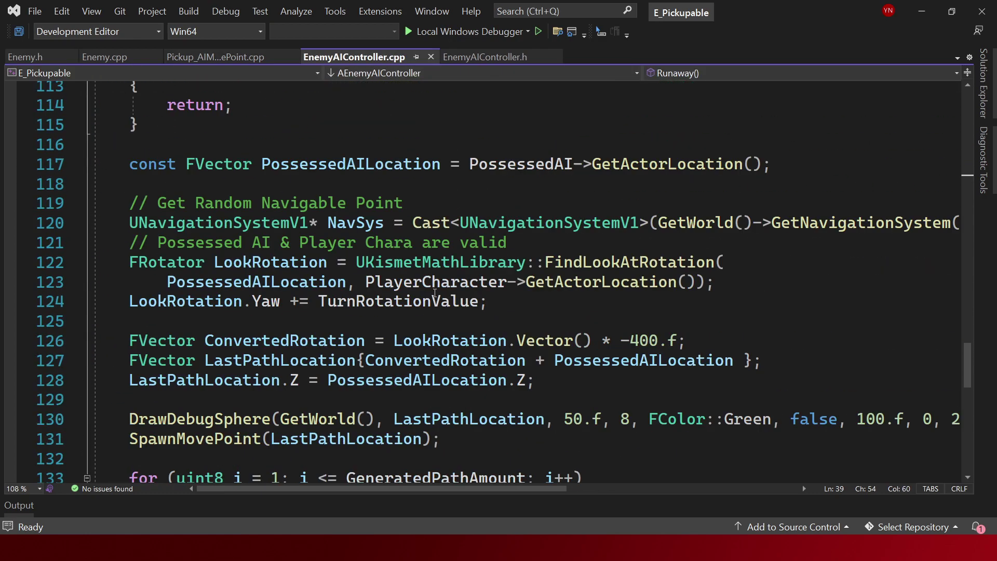
scroll(436, 294, "down", 7)
scroll(441, 286, "up", 2)
scroll(446, 274, "up", 8)
scroll(446, 275, "up", 5)
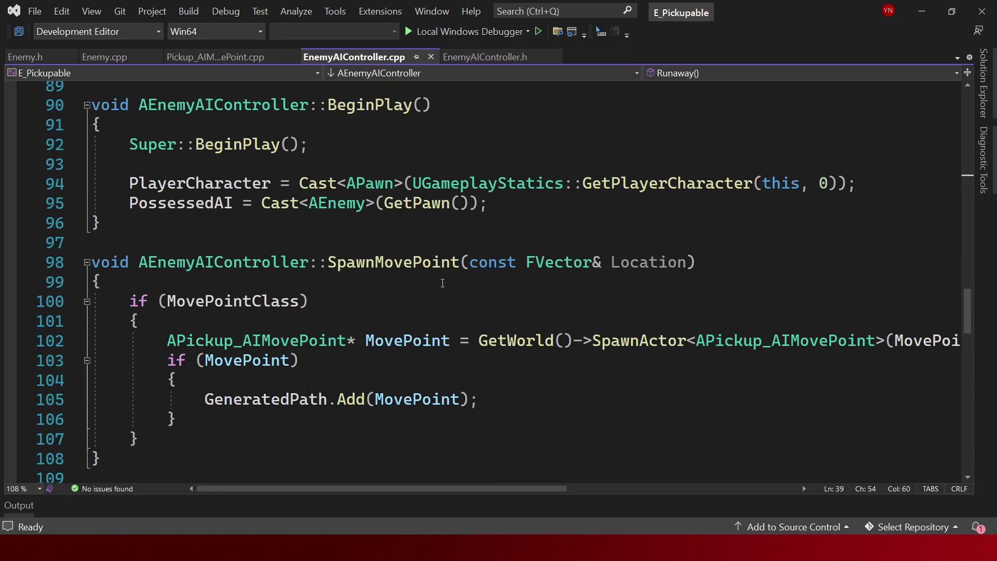
scroll(447, 286, "up", 5)
scroll(447, 298, "up", 7)
scroll(449, 312, "up", 4)
scroll(450, 312, "up", 4)
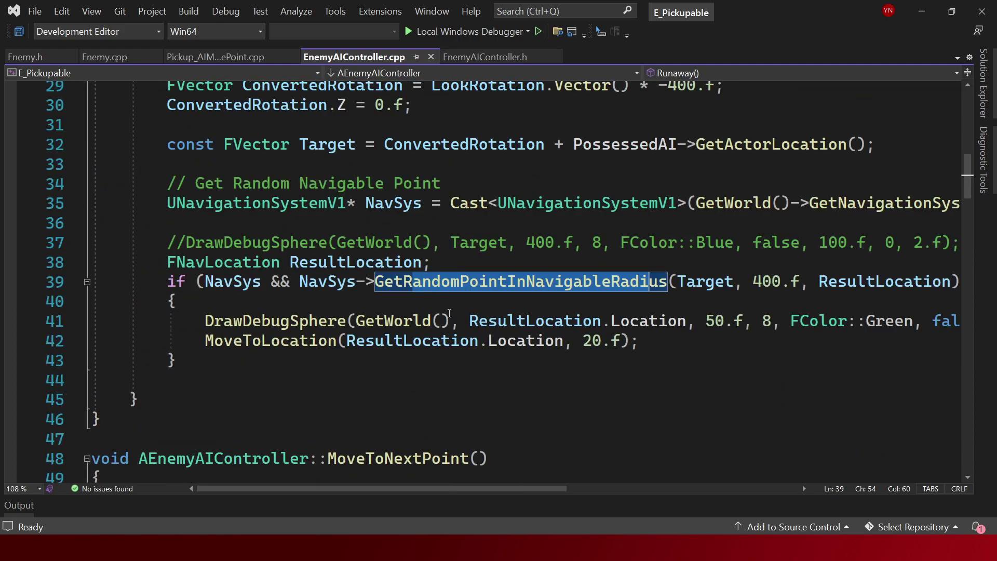
scroll(447, 309, "up", 5)
scroll(444, 304, "up", 5)
scroll(439, 299, "down", 5)
scroll(439, 299, "down", 5)
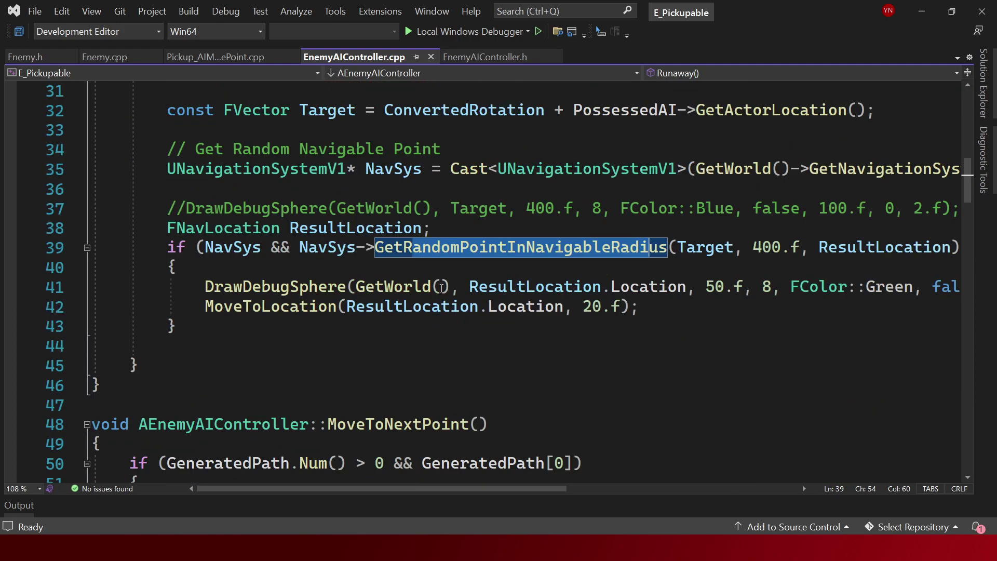
scroll(441, 291, "down", 3)
scroll(444, 281, "down", 3)
scroll(448, 271, "down", 2)
scroll(444, 265, "down", 1)
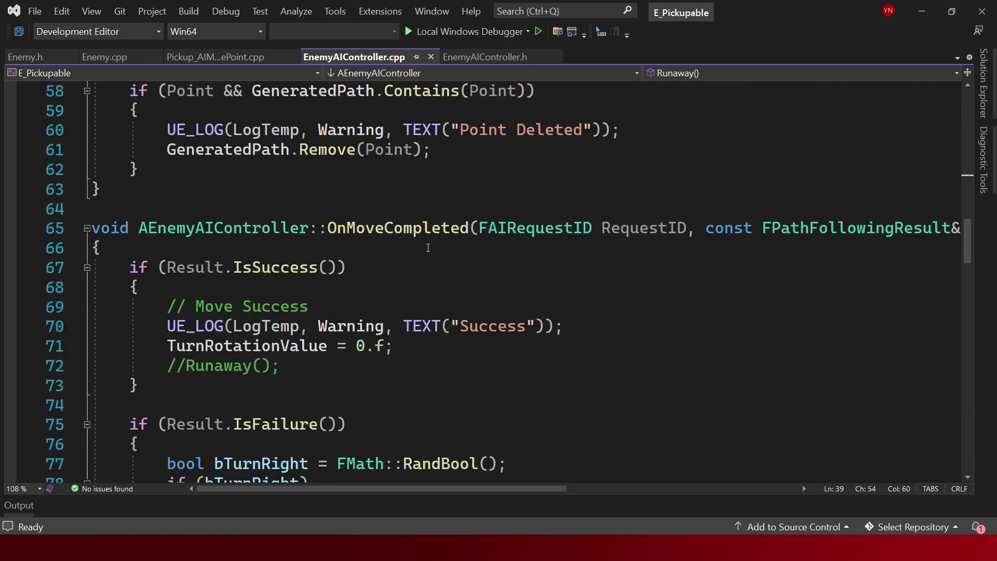
scroll(406, 249, "down", 2)
scroll(452, 233, "down", 1)
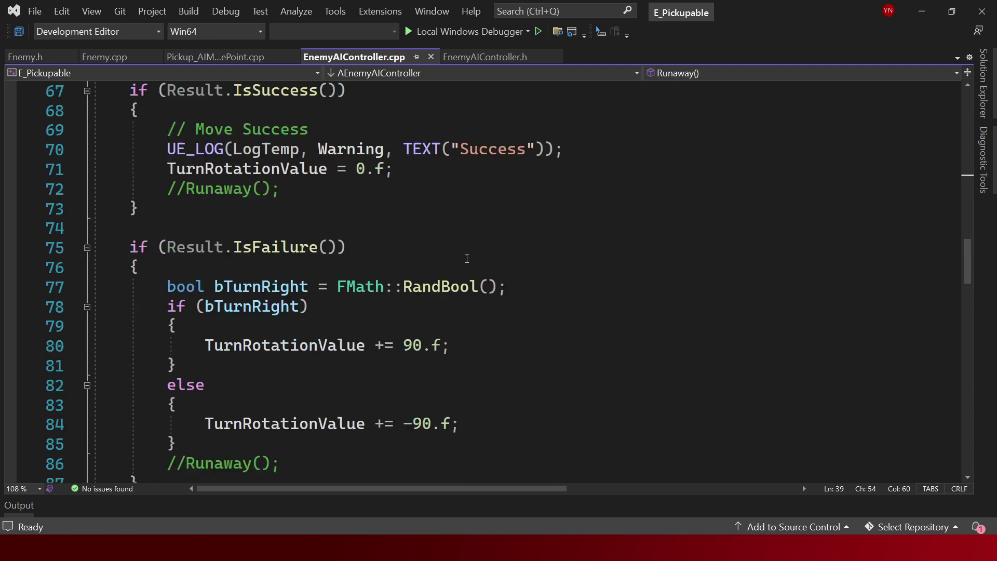
scroll(473, 281, "down", 1)
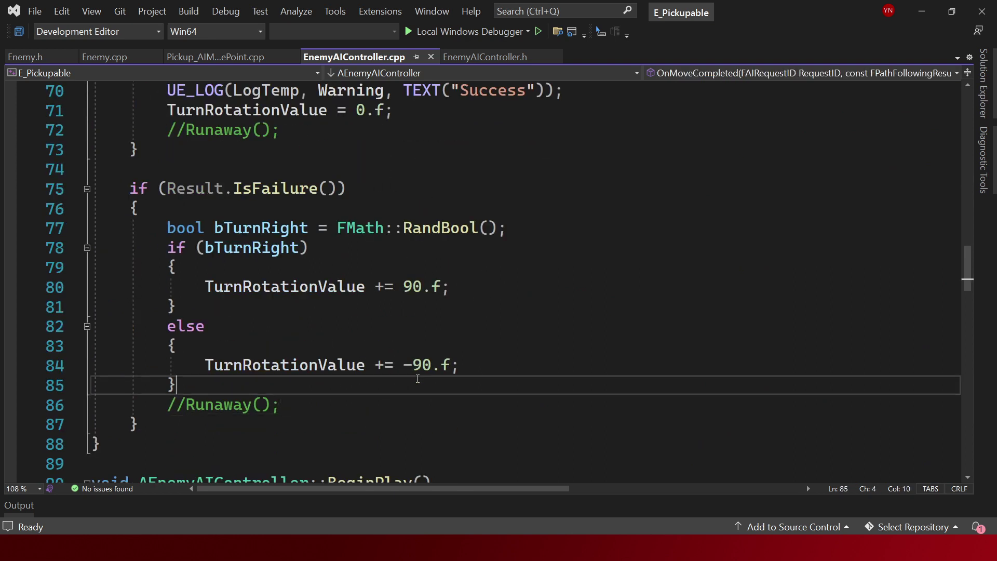
Add a copy of the UE_LOG "Success" line below the turn-direction if/else.
key("Return")
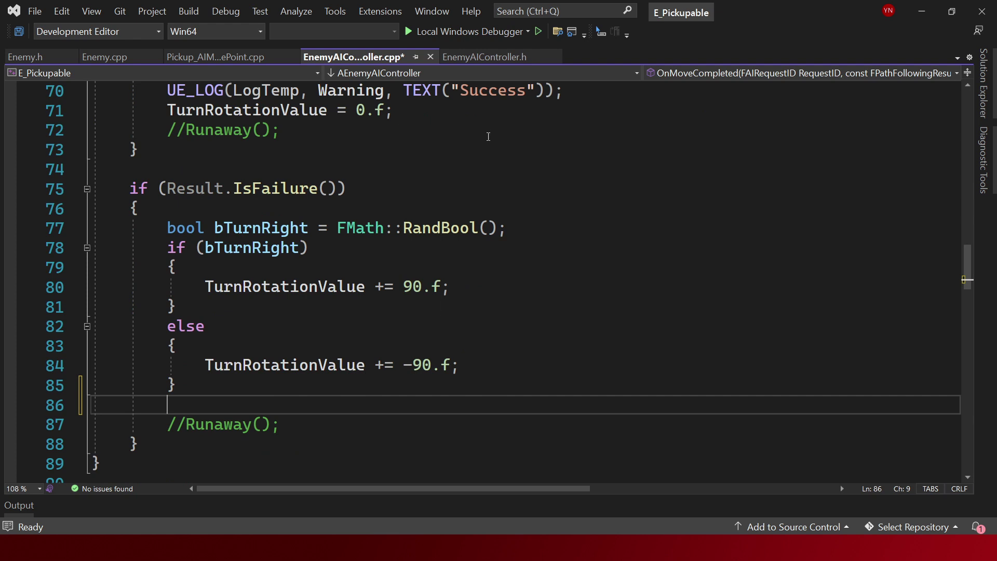
left_click(577, 94)
key("ctrl+d")
key("alt+Down")
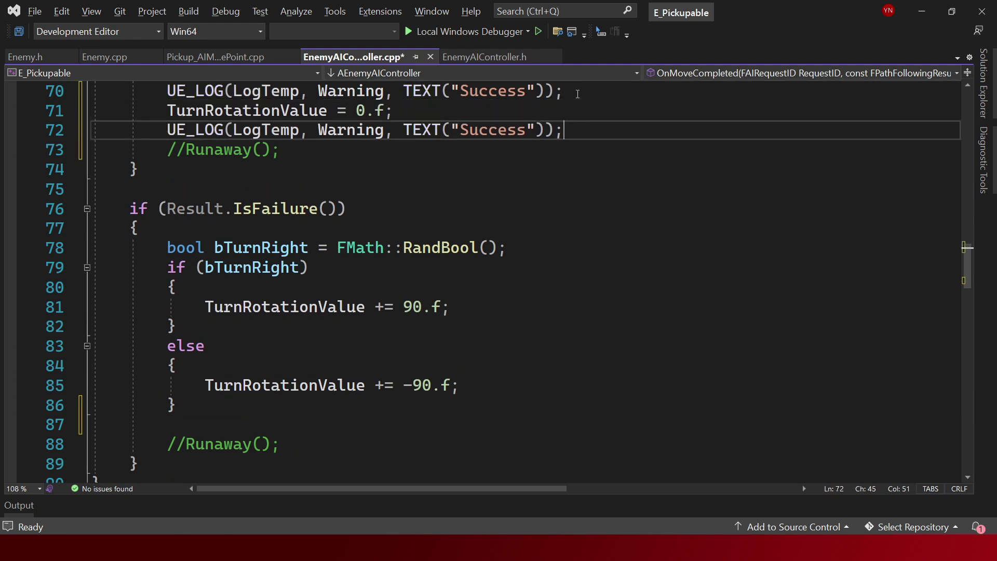
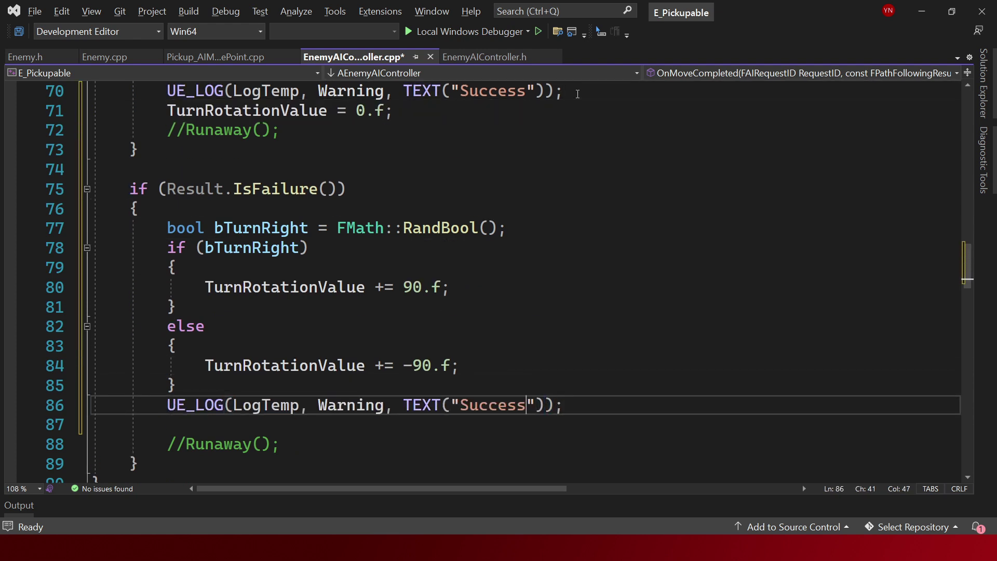
type("Fail")
Save and build EnemyAIController.cpp with the 'Fail' log text, then return to the Unreal map.
key("ctrl+s")
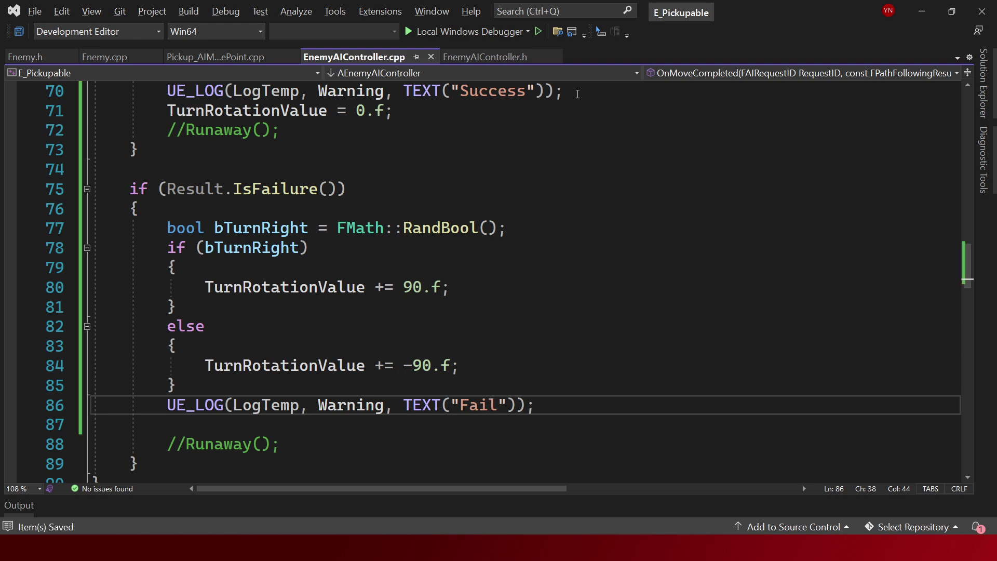
key("ctrl+shift+b")
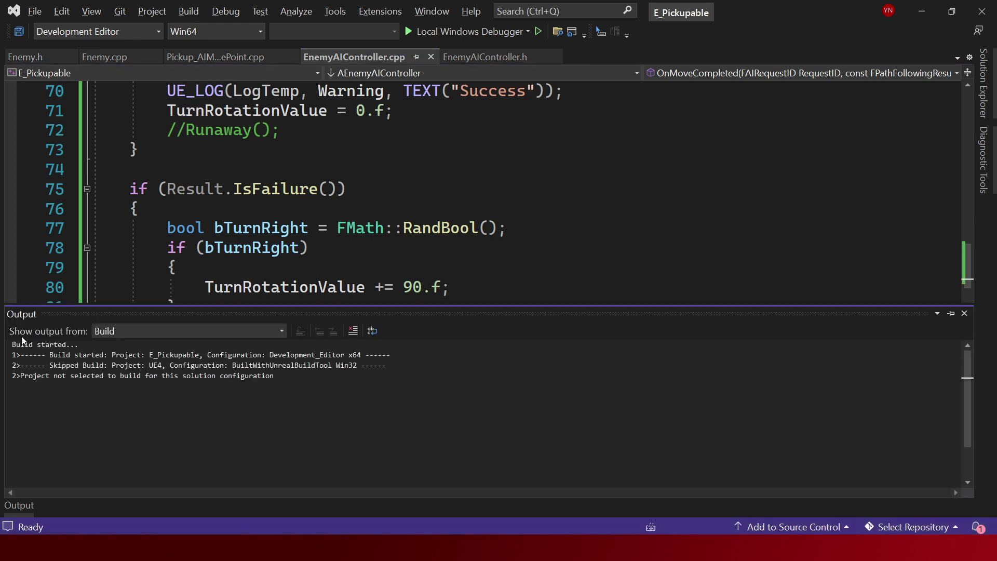
key("alt+Tab")
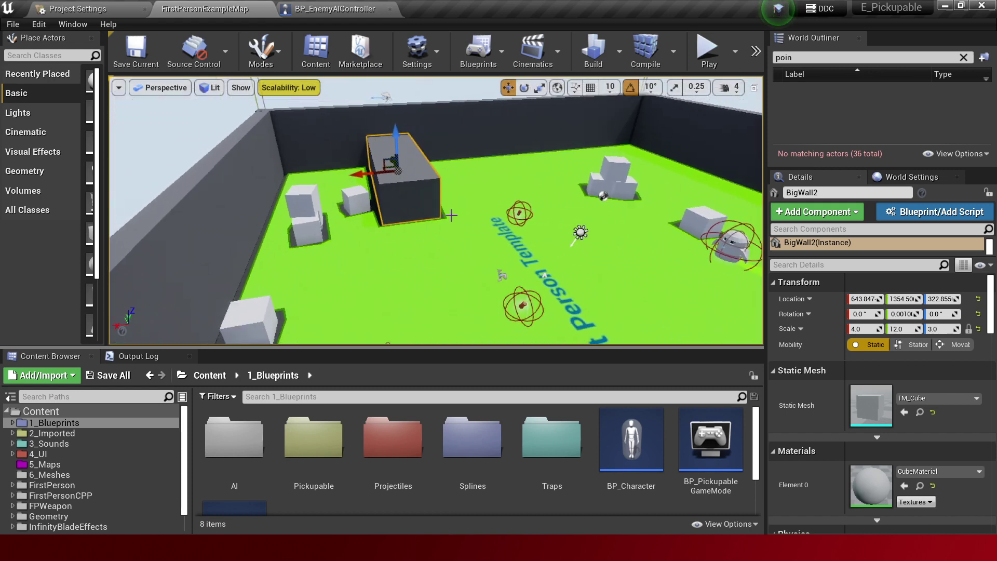
right_click_drag(681, 229, 389, 266)
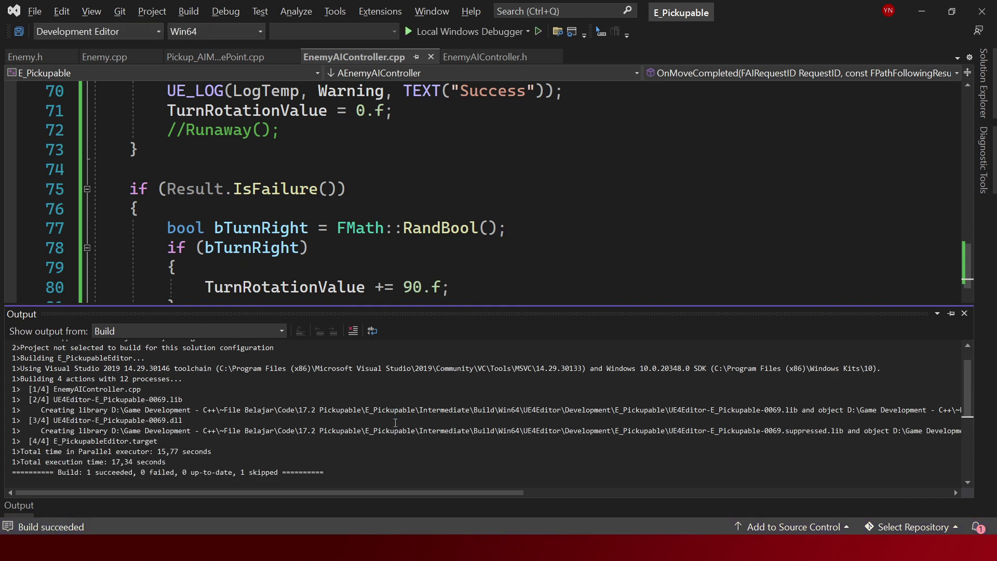
key("alt+Tab")
Play-test the level while watching the Fail, Point Deleted and Success warnings in the Output Log.
key("alt+p")
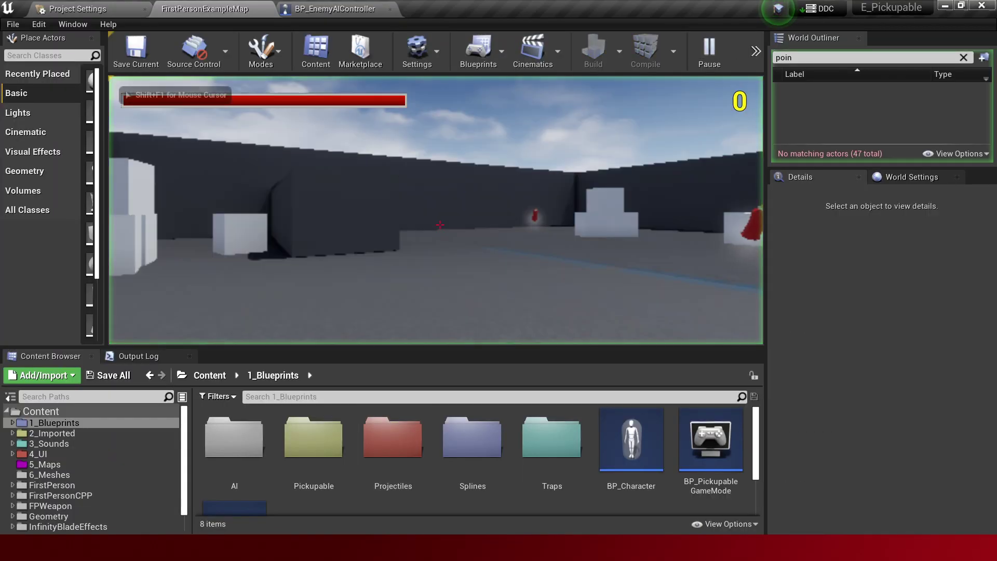
key("d")
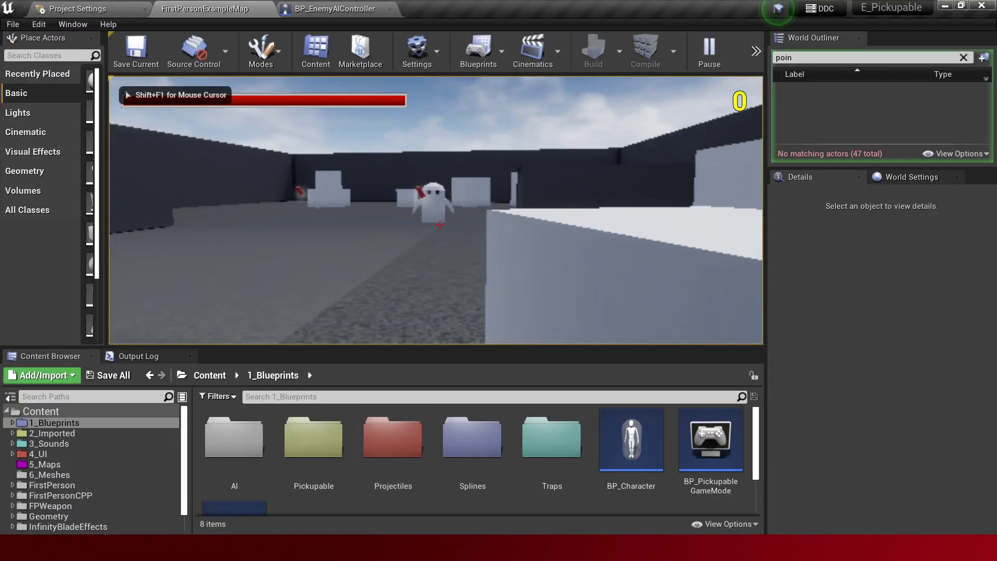
left_click(130, 356)
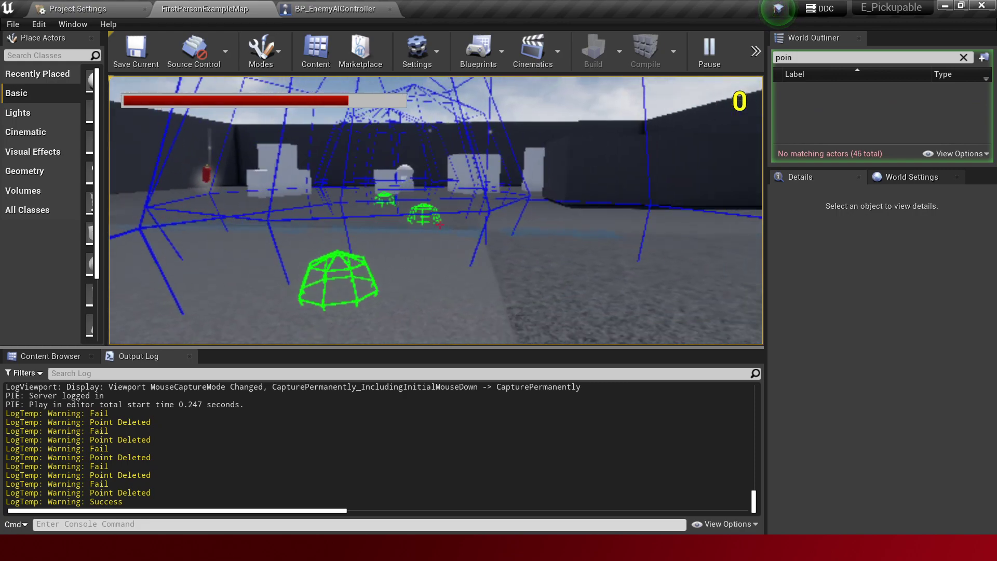
key("Escape")
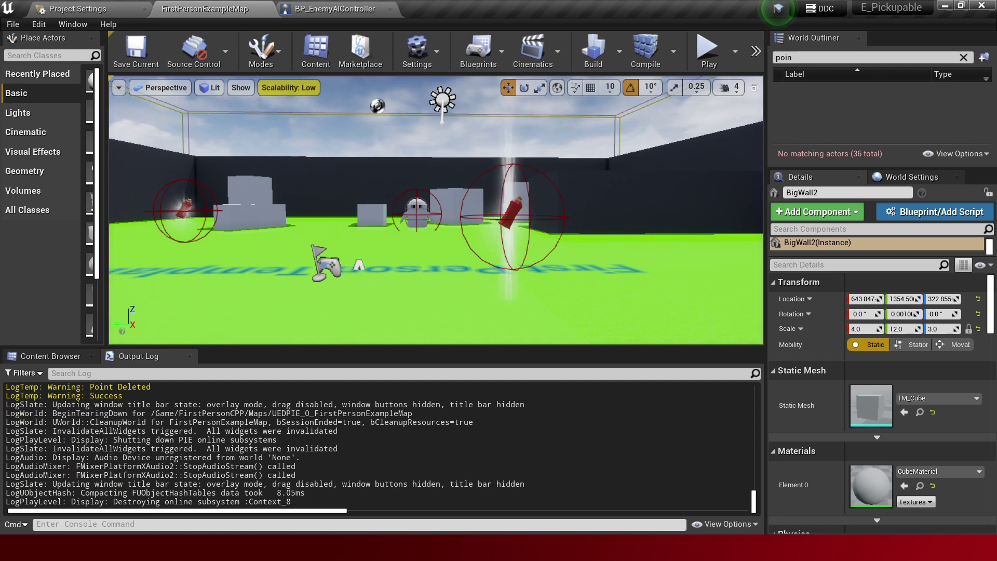
Start a new play session, free the mouse, pause it and eject to a free camera.
right_click_drag(436, 211, 436, 210)
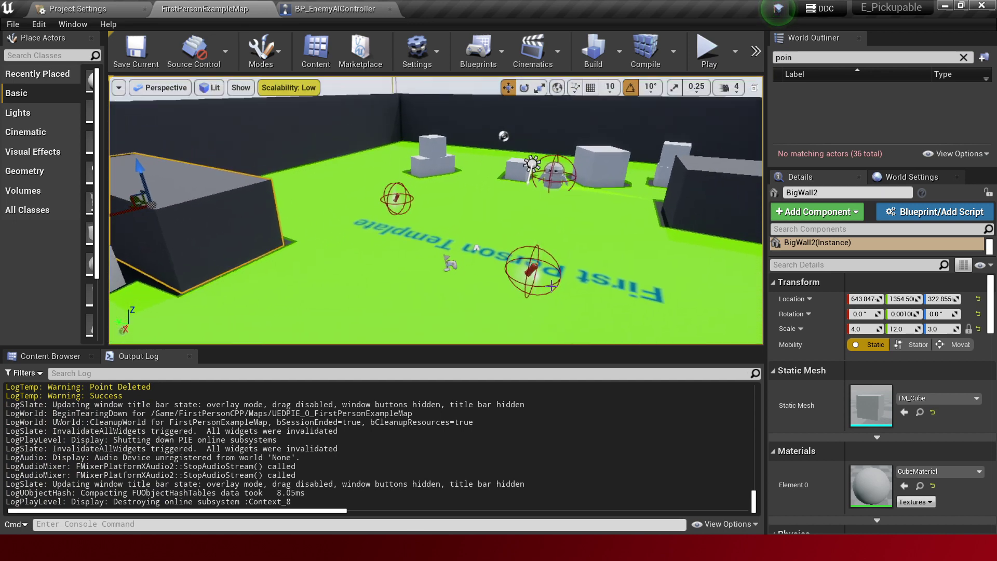
key("alt+p")
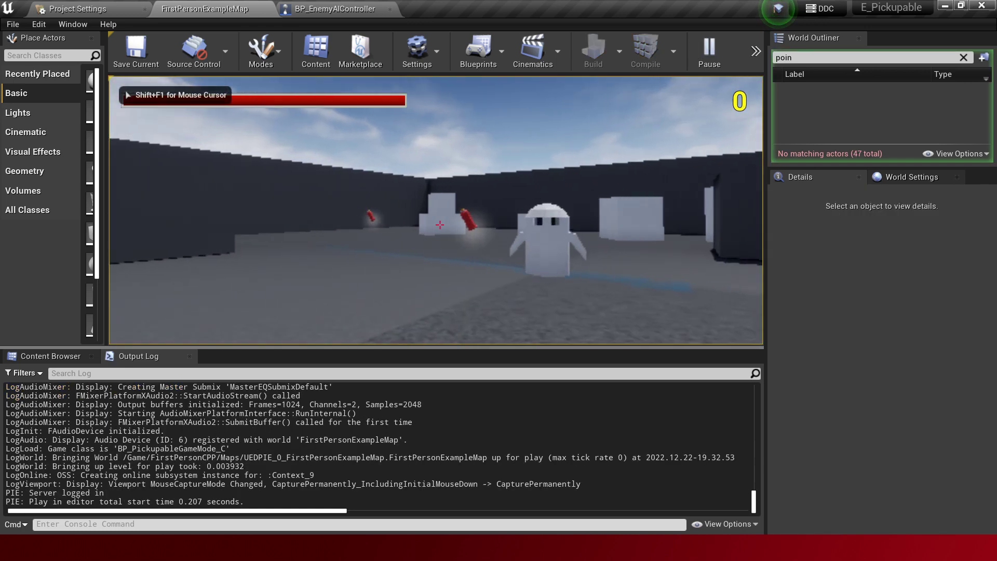
key("shift+F1")
left_click(707, 54)
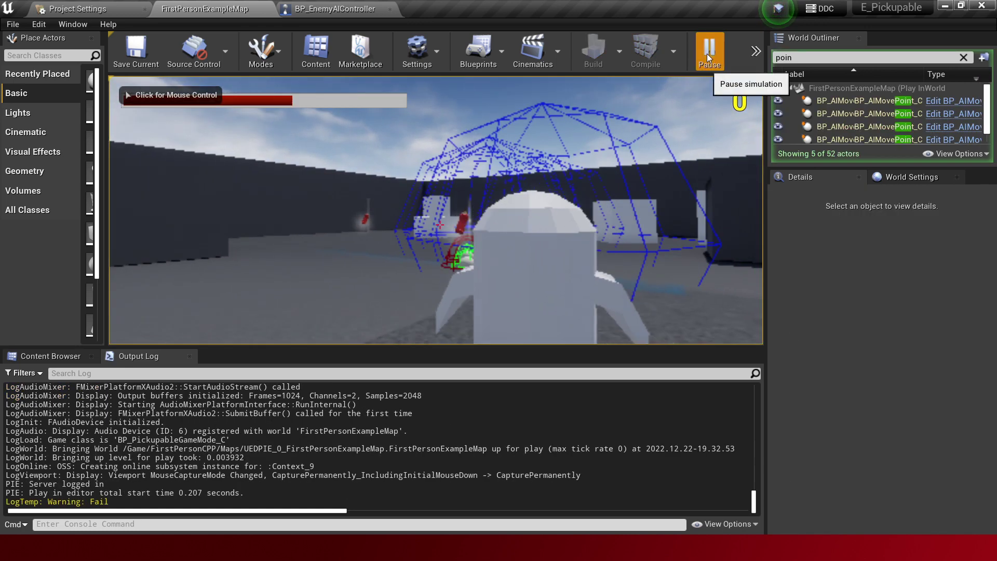
key("F8")
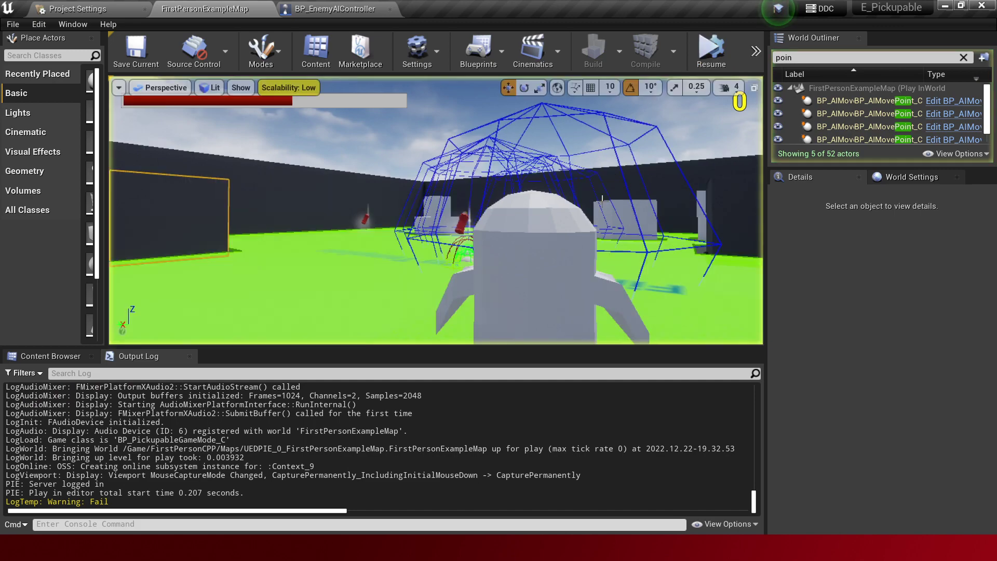
Fly the camera toward the robot and the green-caged AI move point sphere.
right_click_drag(501, 229, 426, 244)
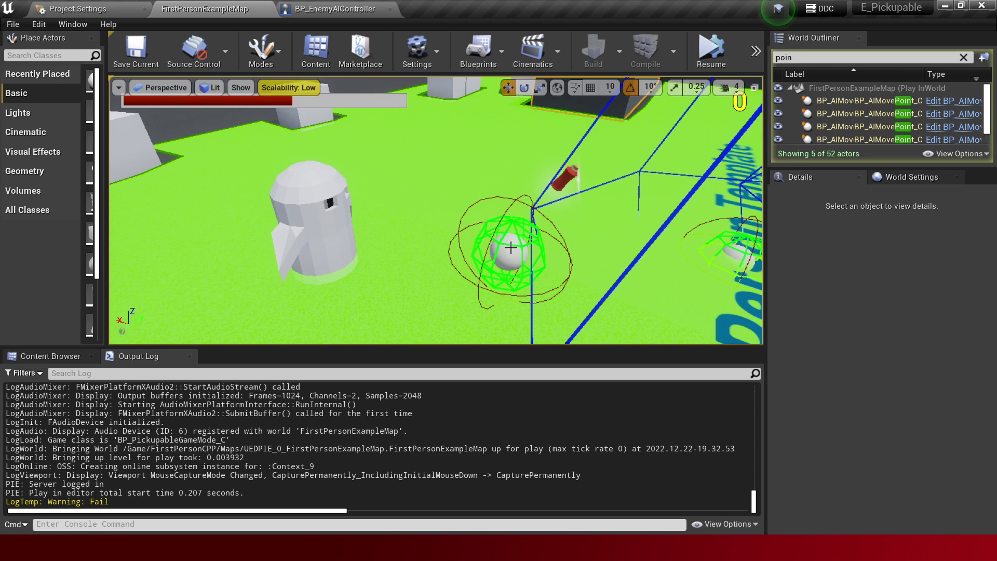
mouse_move(515, 248)
right_mouse_down()
mouse_move(504, 228)
mouse_move(352, 192)
right_mouse_up()
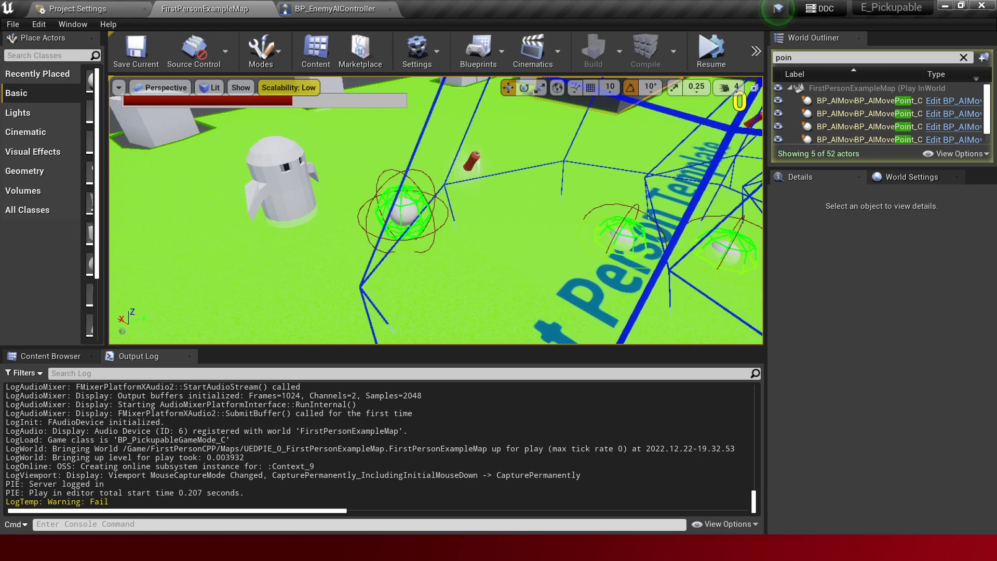
key("alt+Tab")
Scroll through OnMoveCompleted's success and failure branches, then return to the paused Unreal session.
scroll(348, 233, "down", 2)
scroll(358, 202, "up", 4)
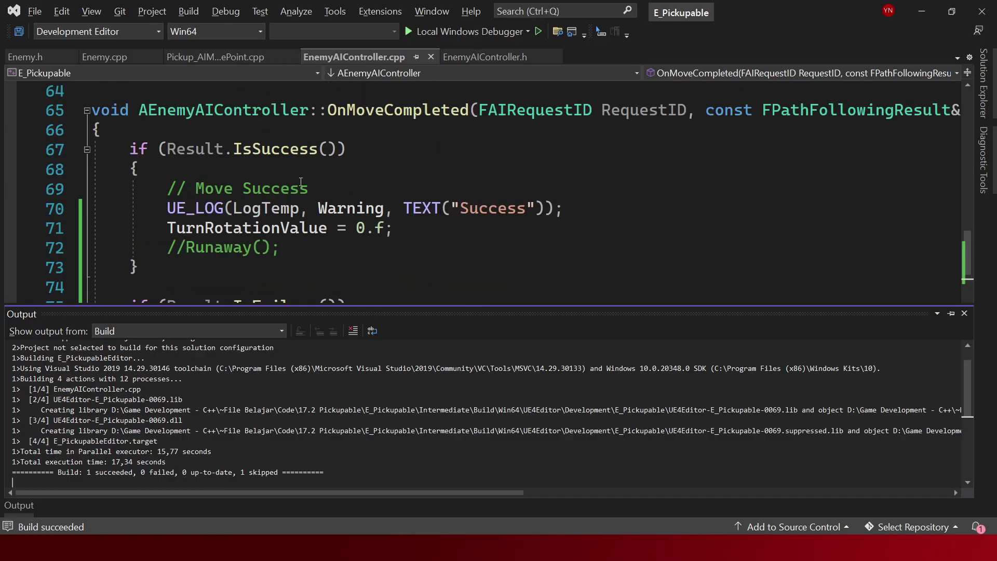
scroll(366, 169, "down", 3)
scroll(310, 212, "down", 1)
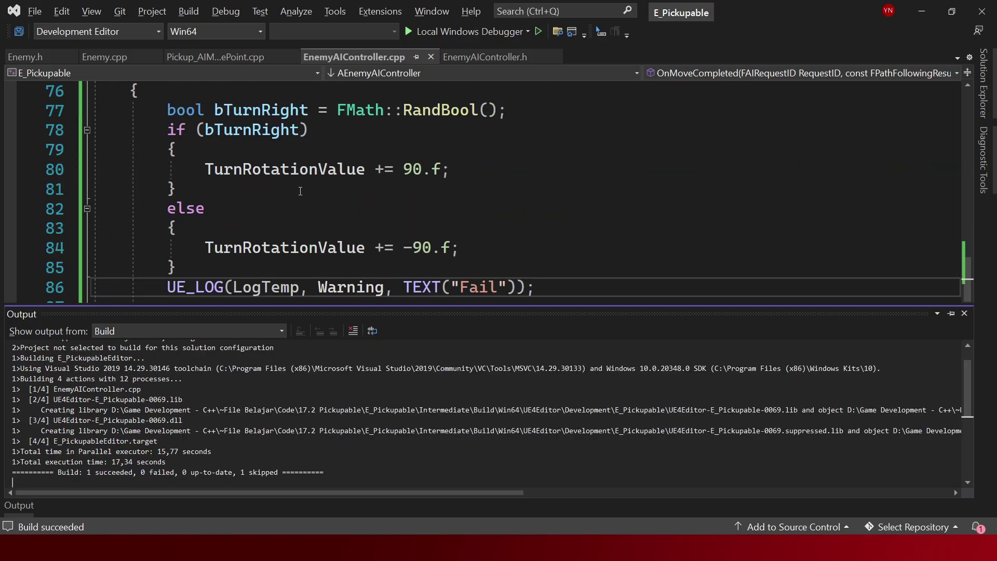
scroll(302, 188, "up", 2)
scroll(333, 228, "down", 1)
scroll(363, 265, "down", 1)
key("alt+Tab")
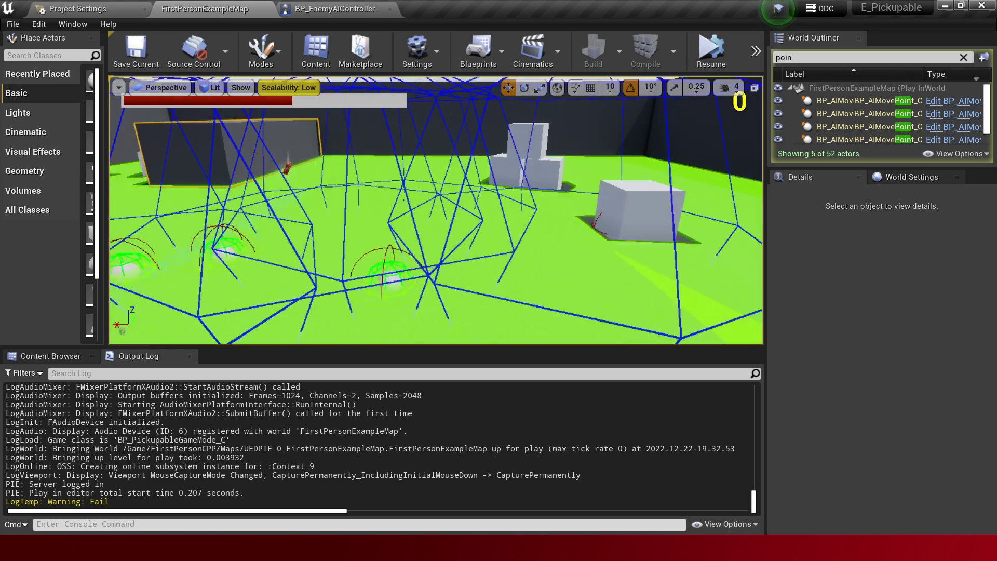
Stop the paused session, run a brief replay, and turn the editor camera toward the wall and pillar.
key("Escape")
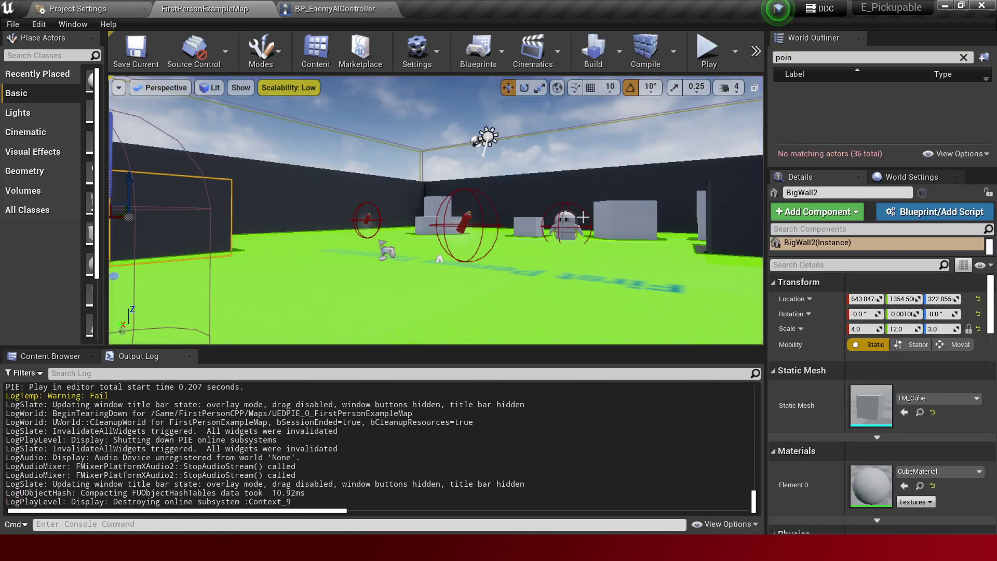
key("alt+p")
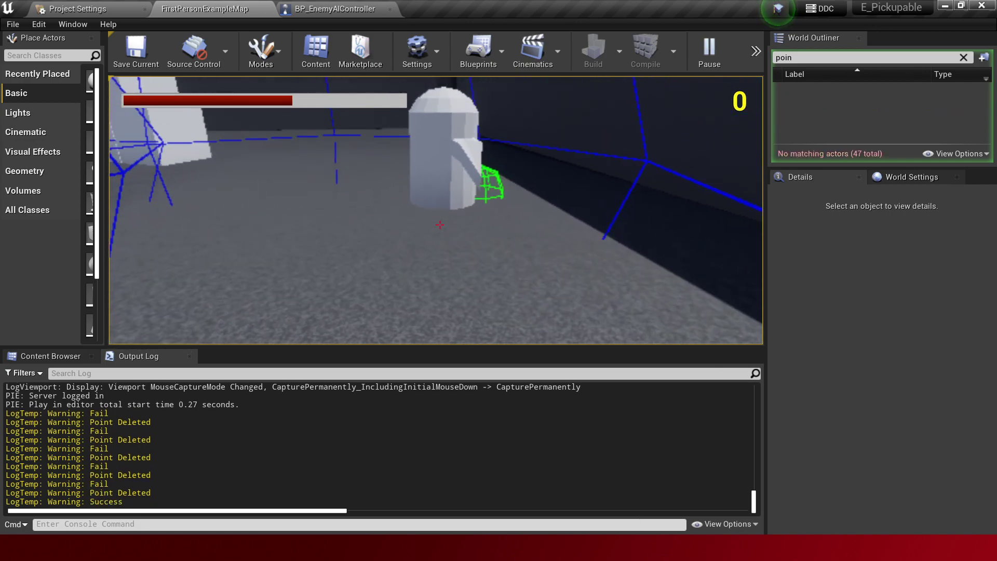
key("Escape")
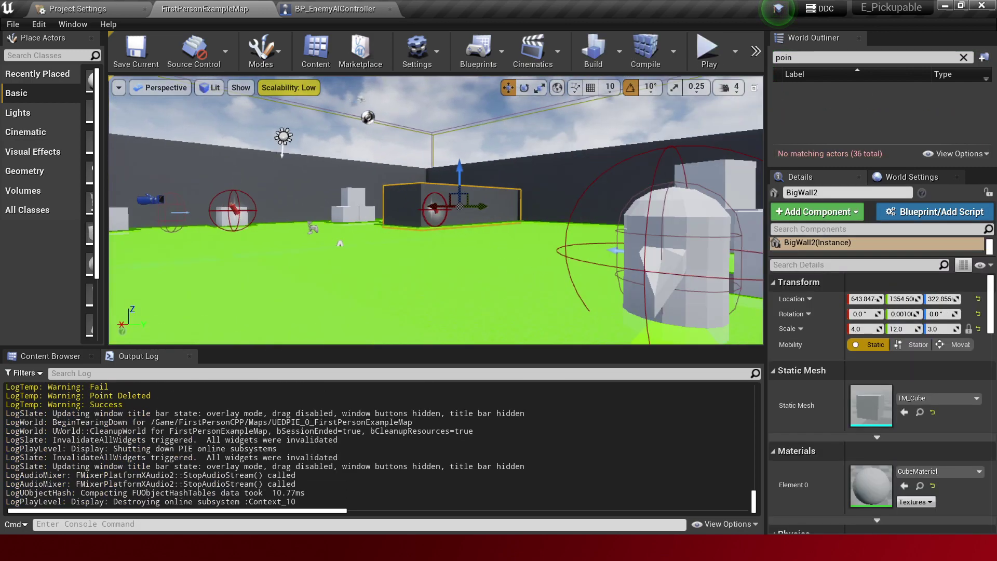
left_click_drag(514, 244, 514, 237)
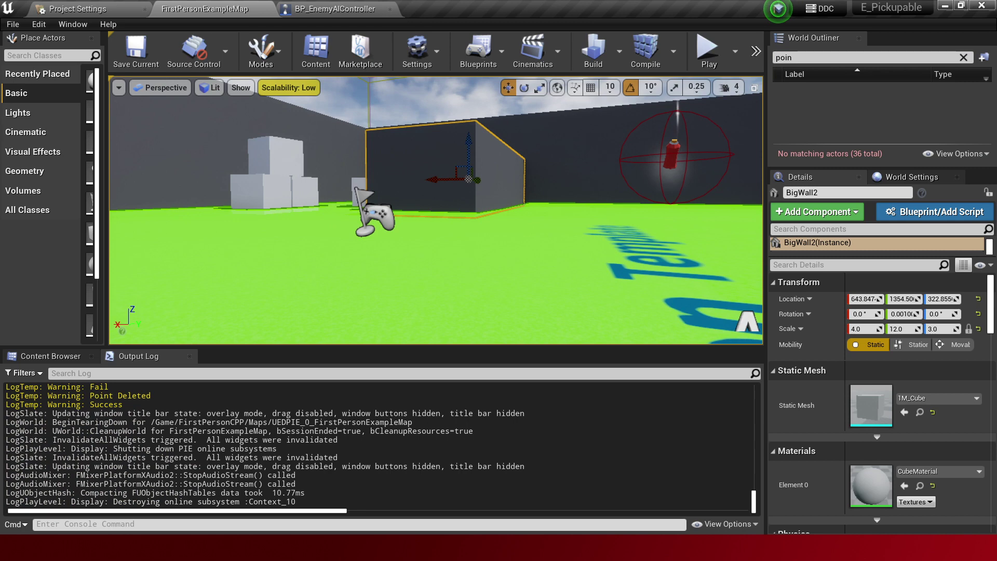
Play again, walking with WASD past the white structures up to the AI robot, then stop.
key("alt+p")
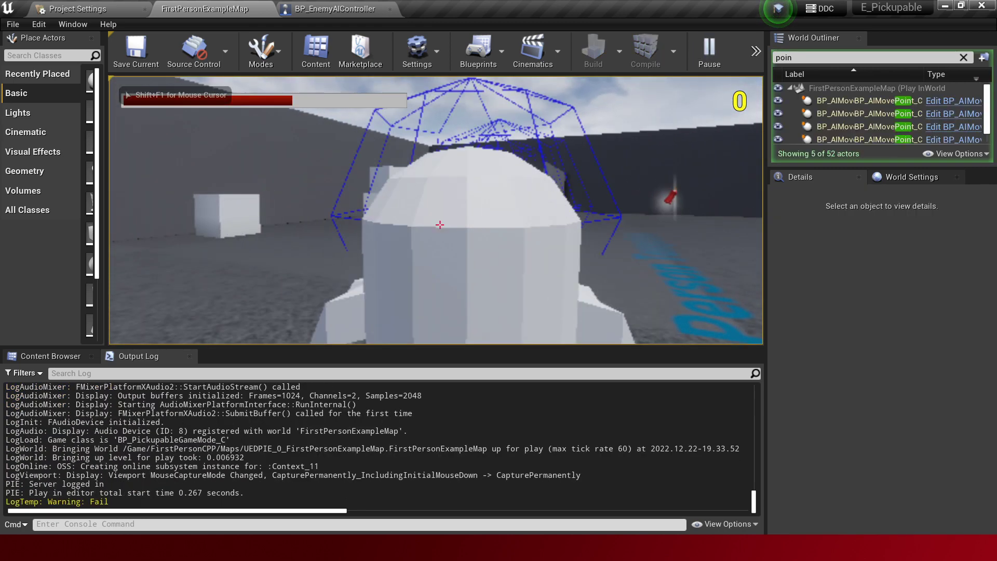
key("w")
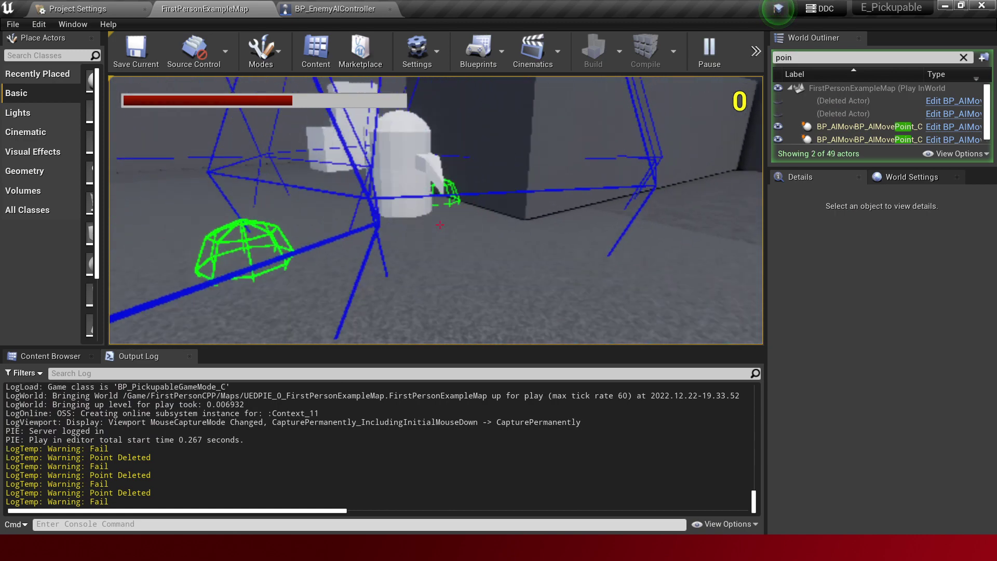
key("w")
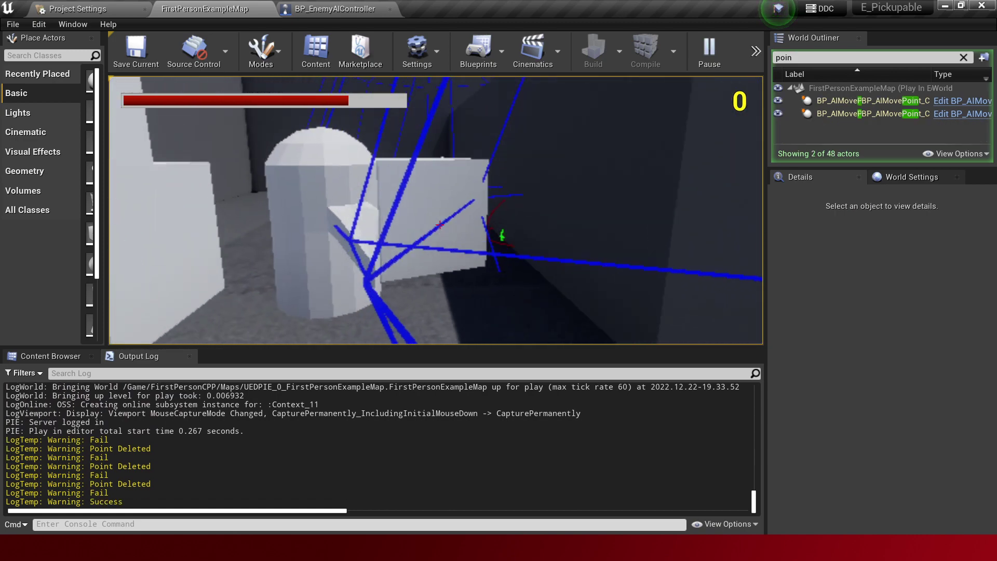
key("w")
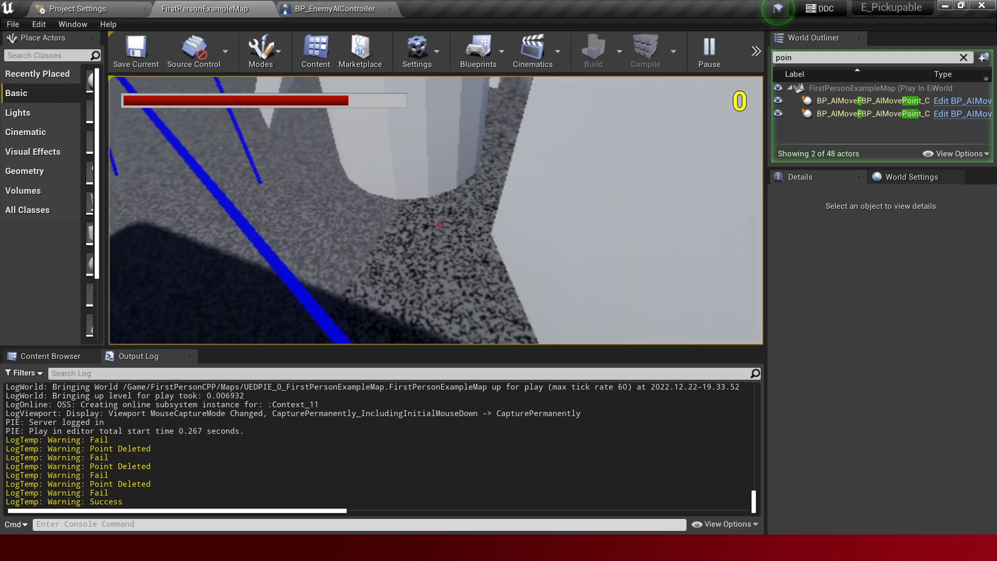
key("w")
key("s")
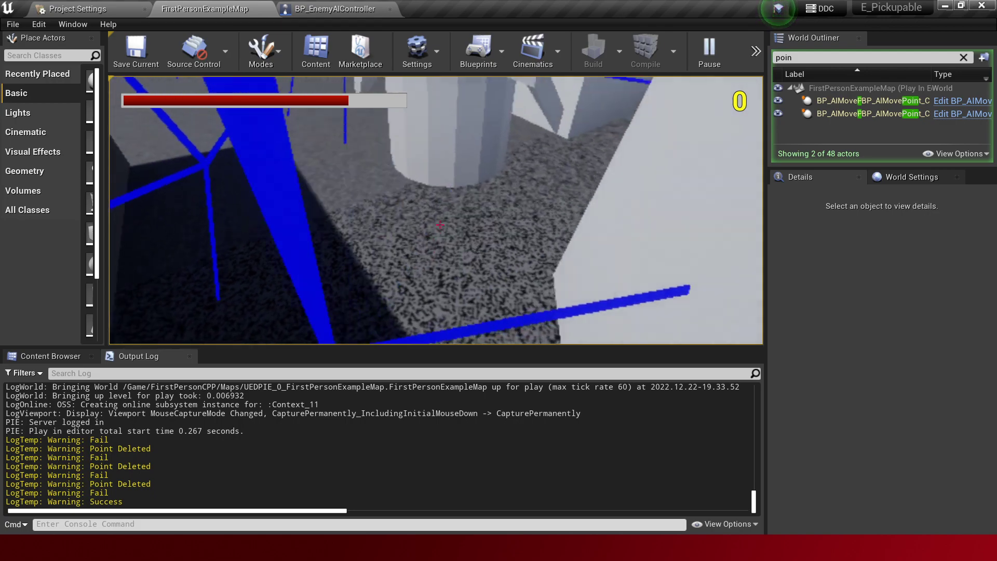
key("w")
key("w")
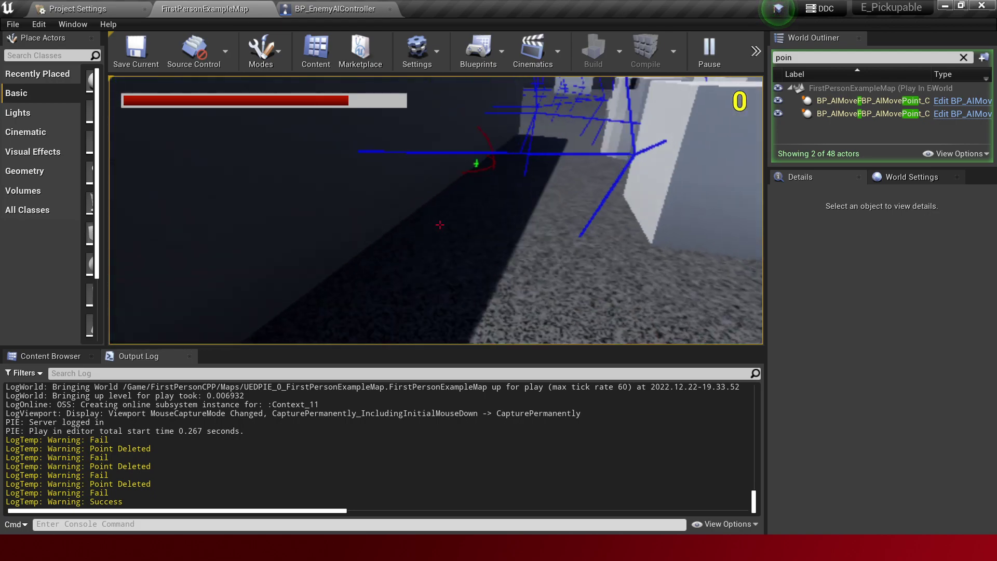
key("w")
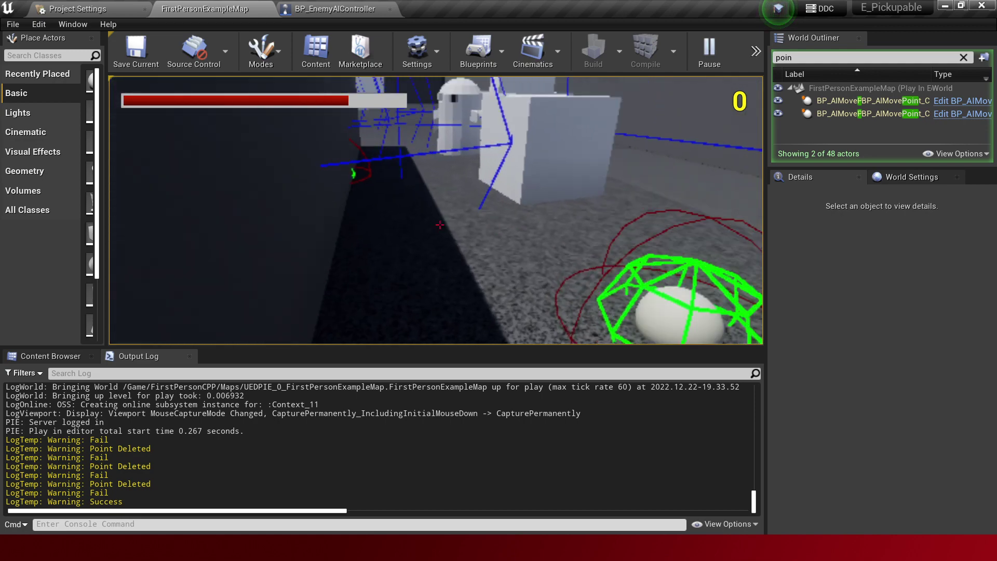
key("w")
key("w")
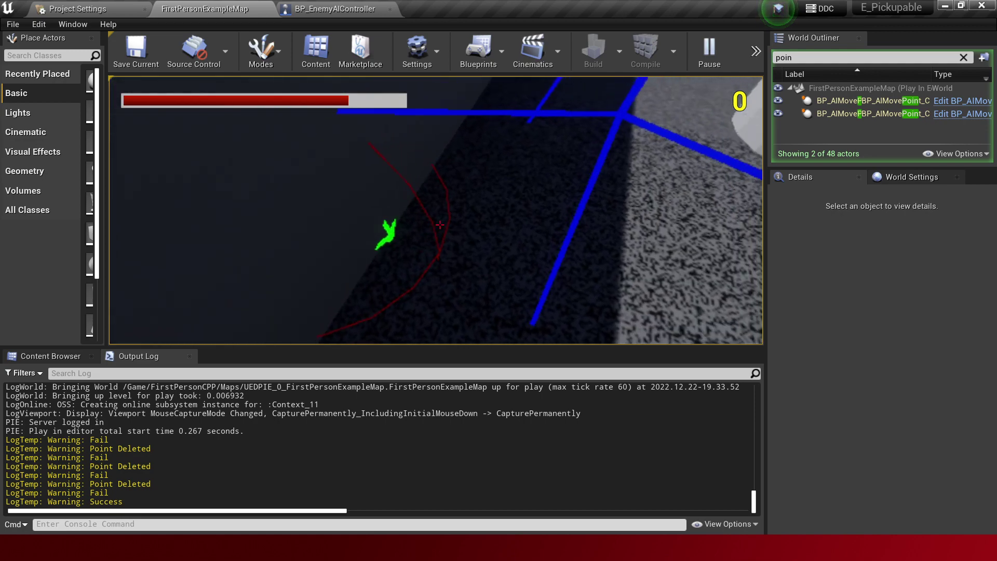
key("w")
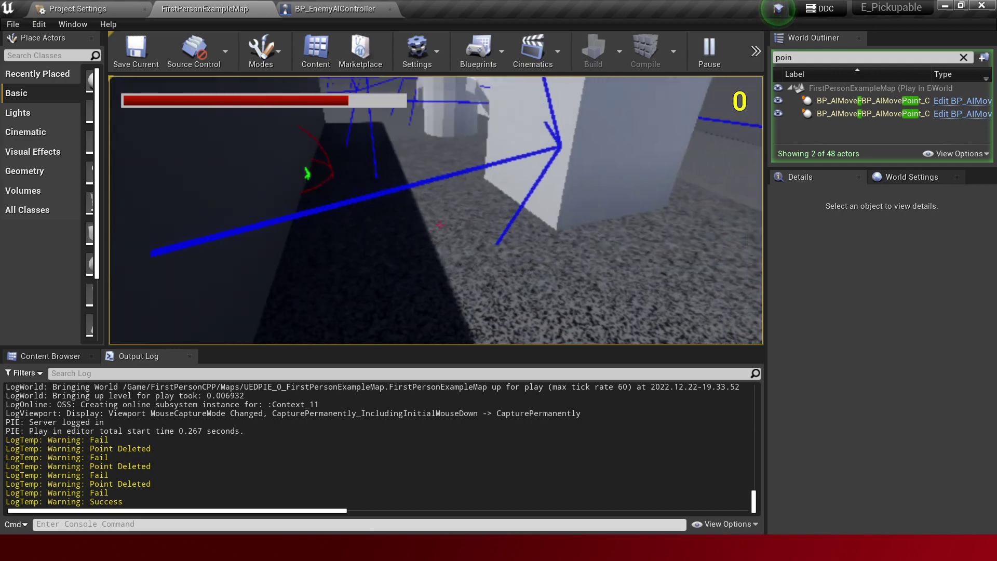
key("w")
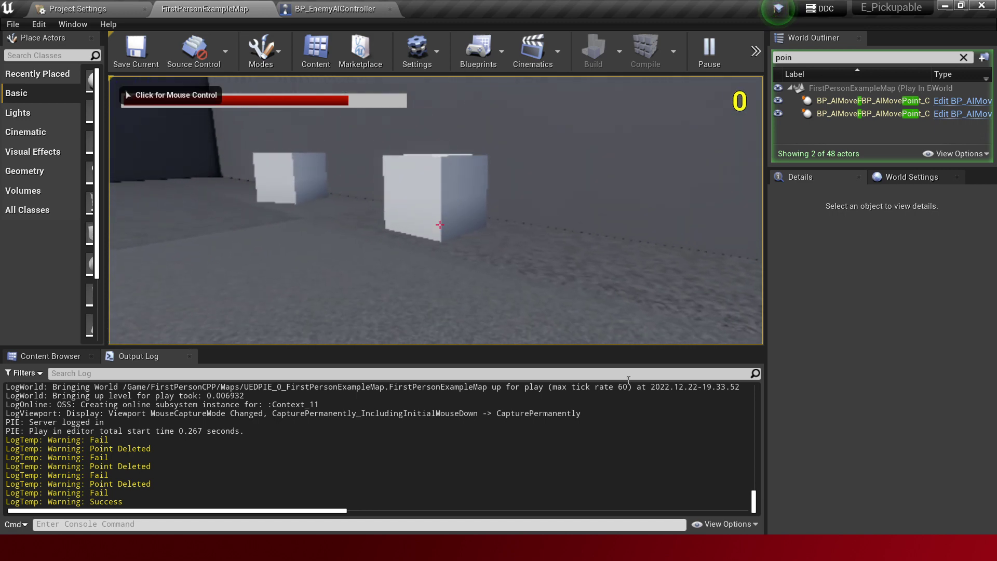
left_click(363, 234)
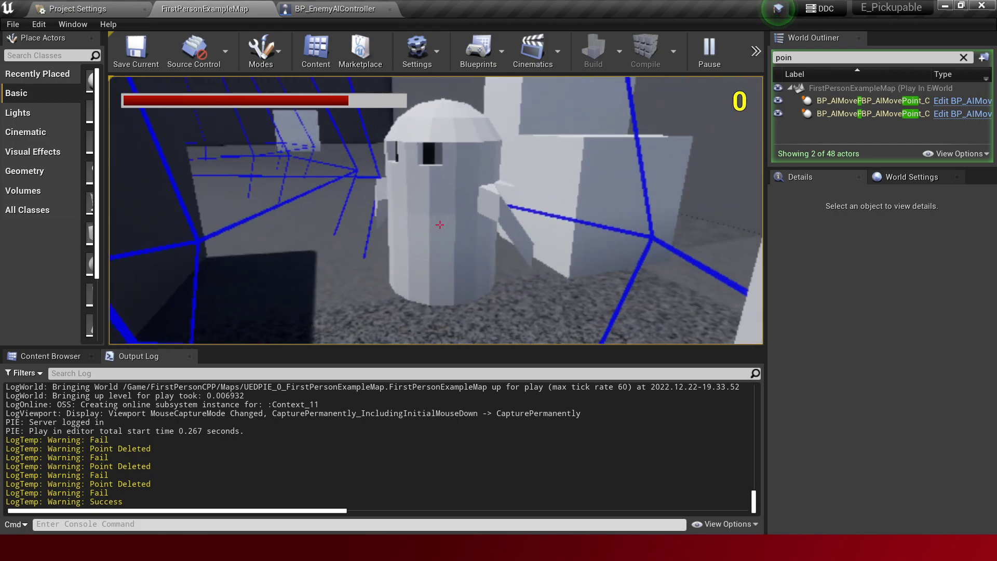
key("Escape")
Review the commented Runaway call in the success branch and save the file.
key("alt+Tab")
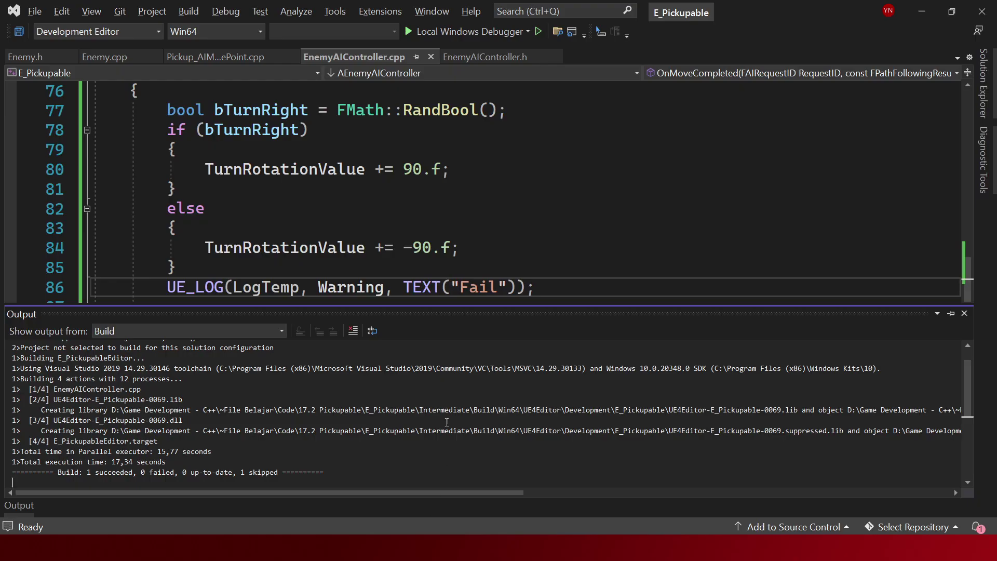
left_click(437, 158)
scroll(439, 187, "up", 2)
scroll(440, 225, "up", 2)
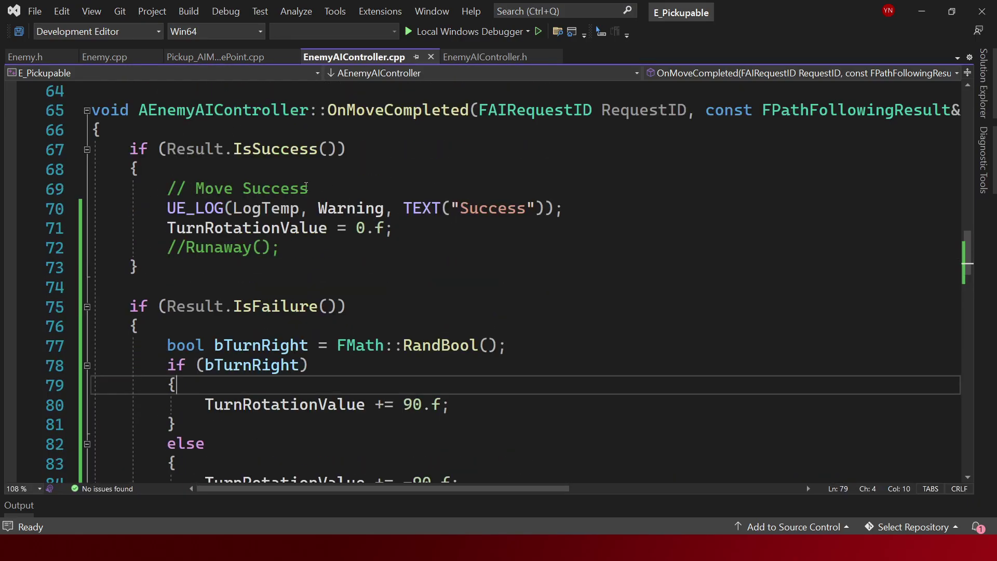
left_click(482, 241)
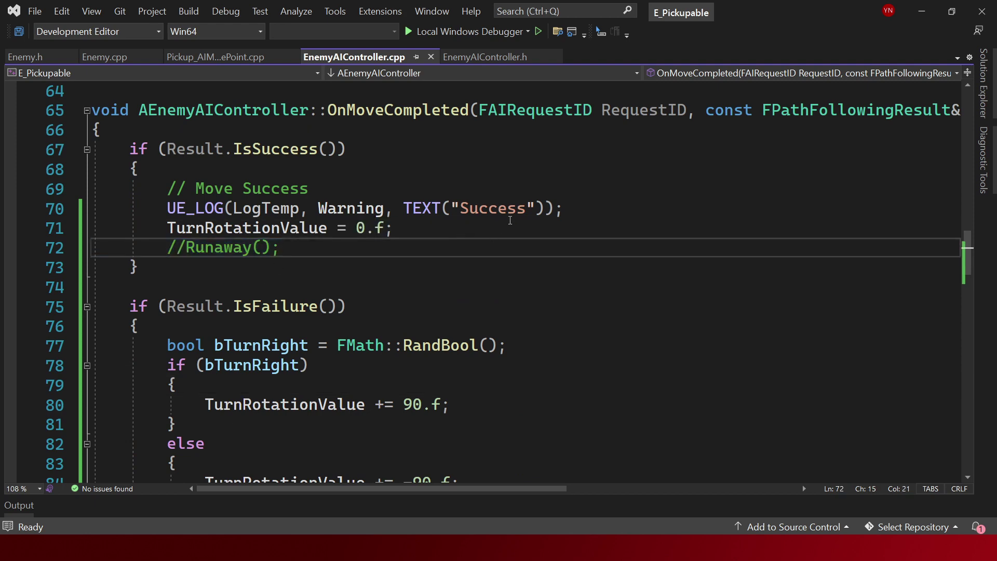
key("ctrl+s")
key("ctrl+alt+o")
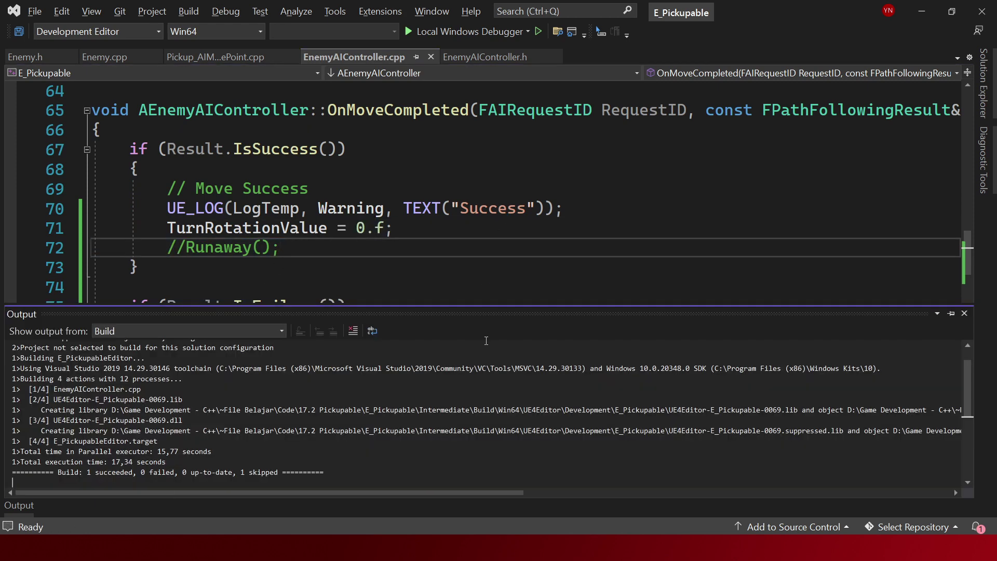
left_click(421, 171)
scroll(375, 232, "down", 2)
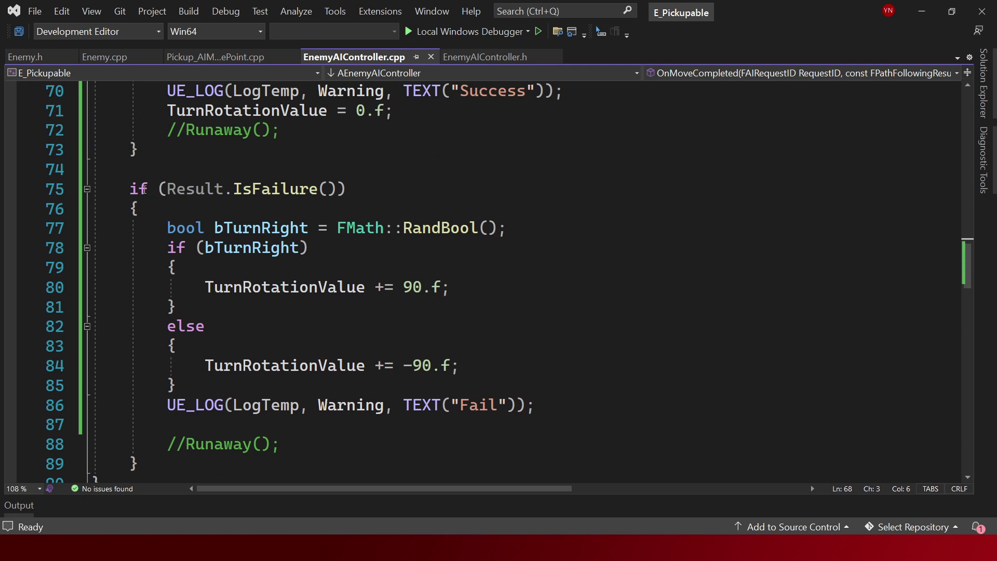
left_click_drag(139, 188, 207, 396)
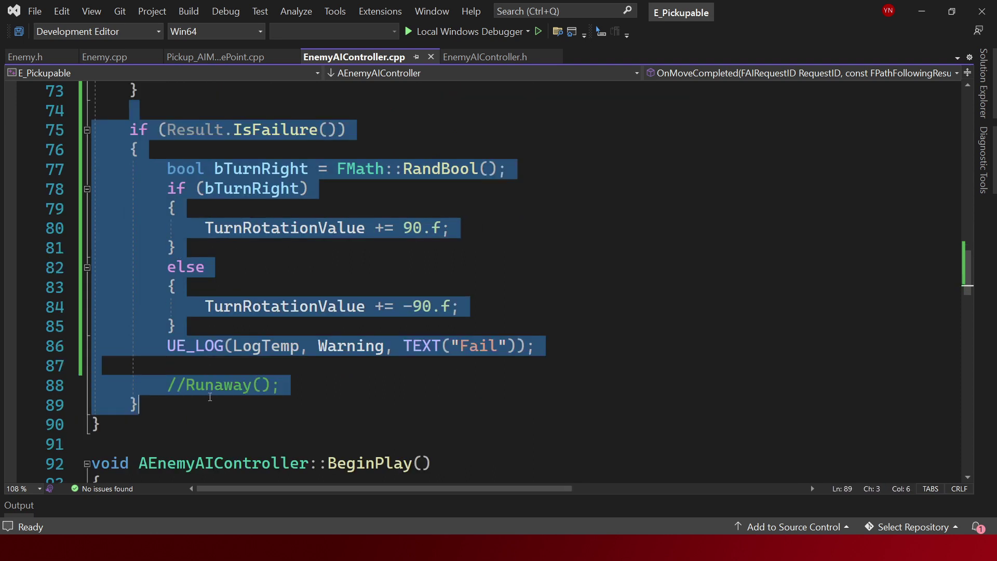
Move the random-turn block (lines 77–85) into the success branch and comment it out.
left_click(303, 239)
left_click_drag(167, 168, 296, 335)
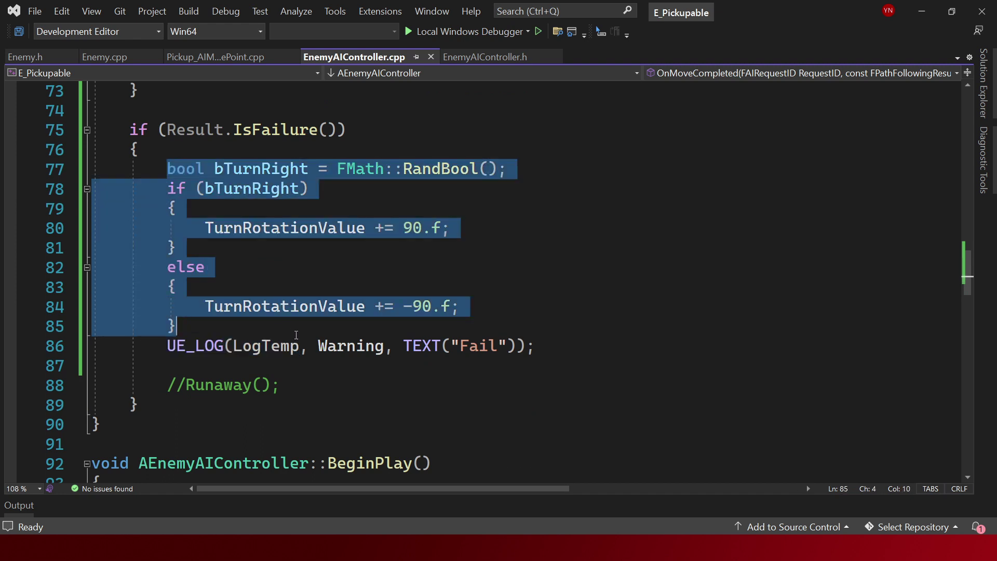
scroll(362, 324, "up", 2)
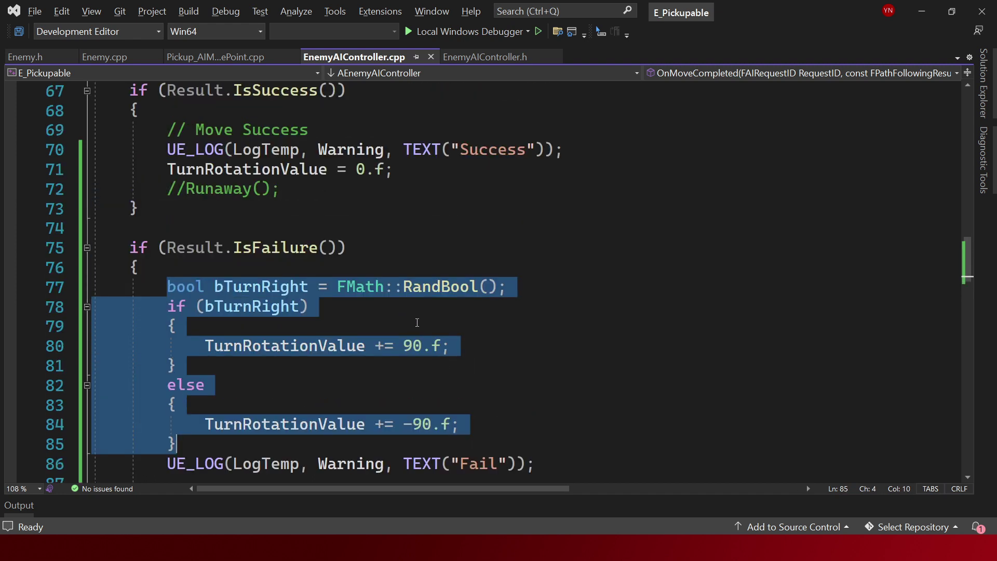
key("alt+Up")
key("alt+Up")
key("alt+Up")
key("alt+Up")
key("alt+Up")
key("alt+Up")
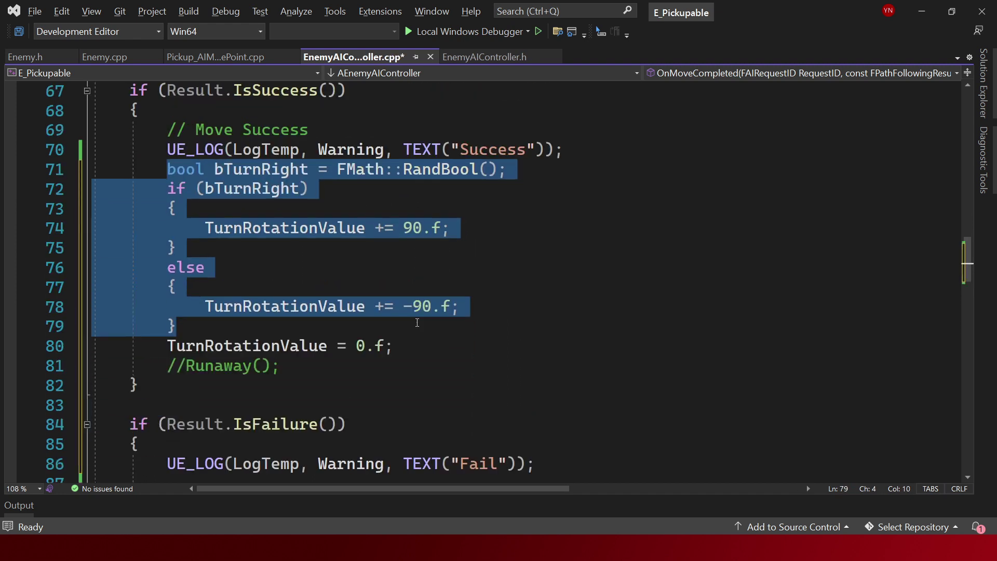
key("ctrl+shift+slash")
key("ctrl+s")
left_click(320, 323)
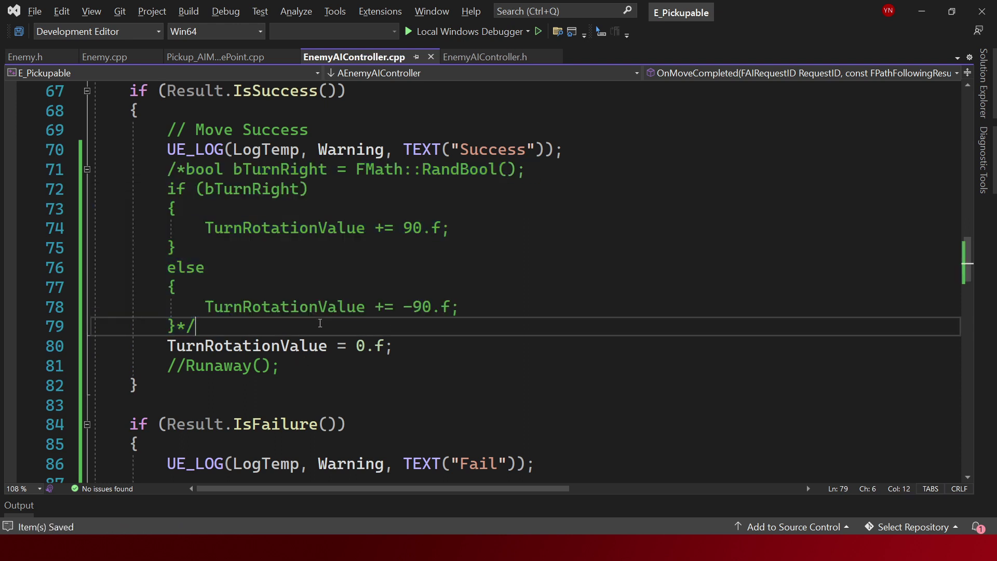
key("Return")
Delete the IsFailure block, save, and rebuild the project.
scroll(321, 322, "down", 2)
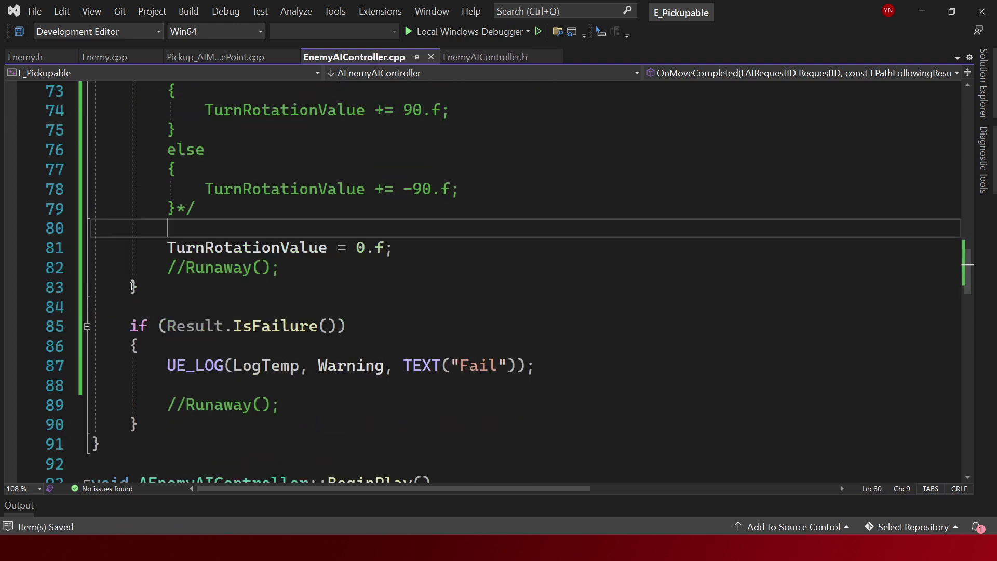
left_click_drag(130, 306, 248, 433)
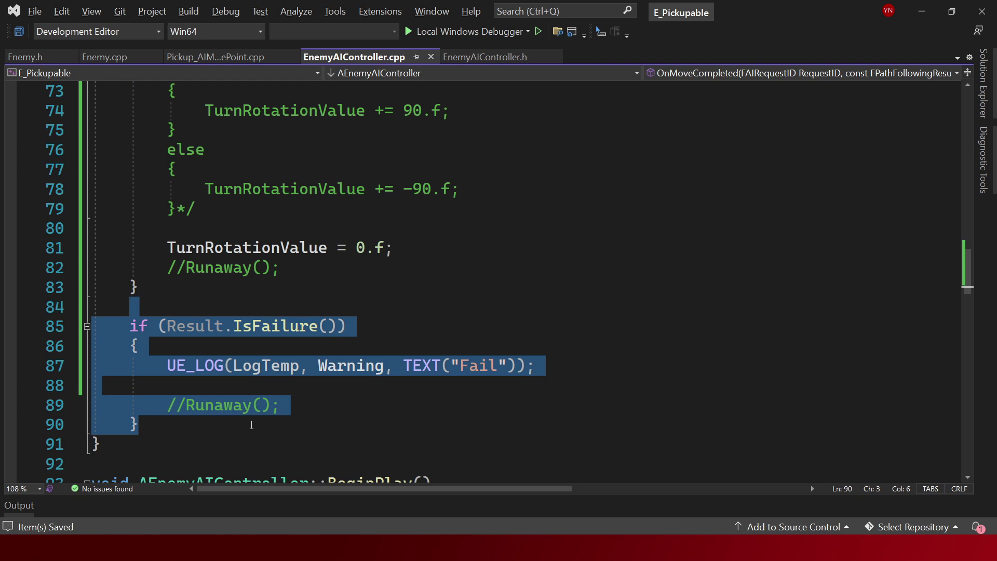
key("Delete")
key("BackSpace")
key("ctrl+s")
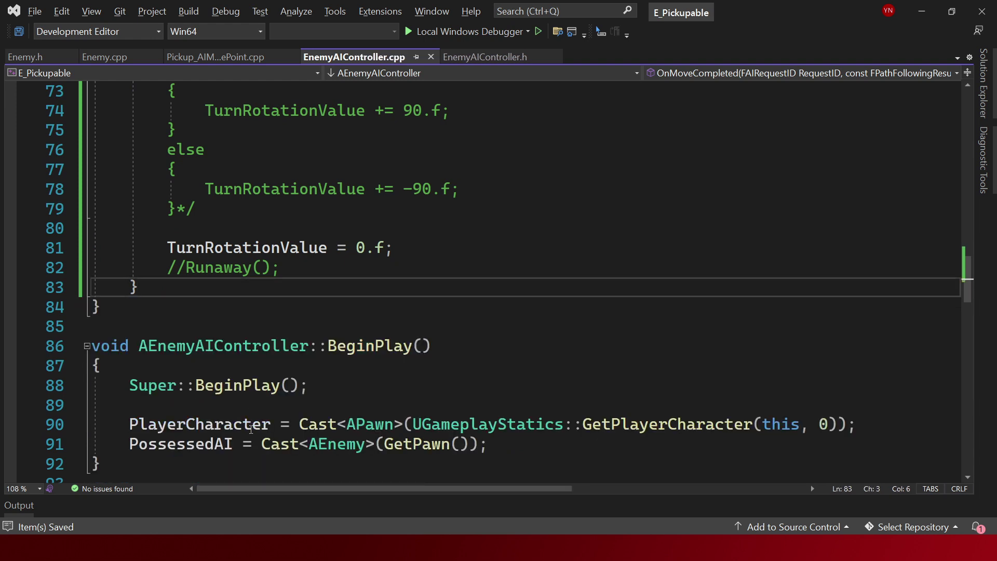
key("ctrl+shift+b")
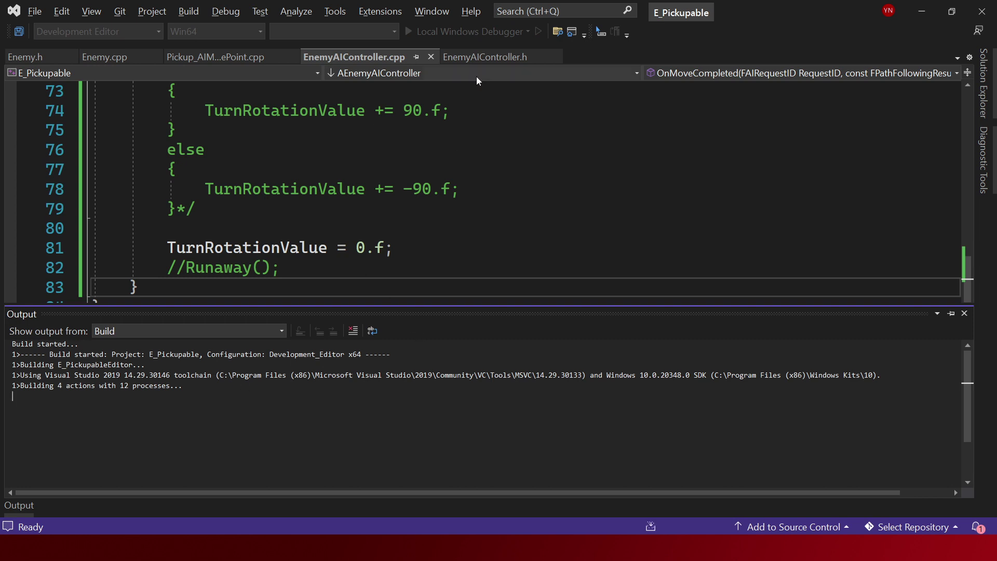
Cancel the running build and clear the World Outliner's actor search filter.
left_click(227, 11)
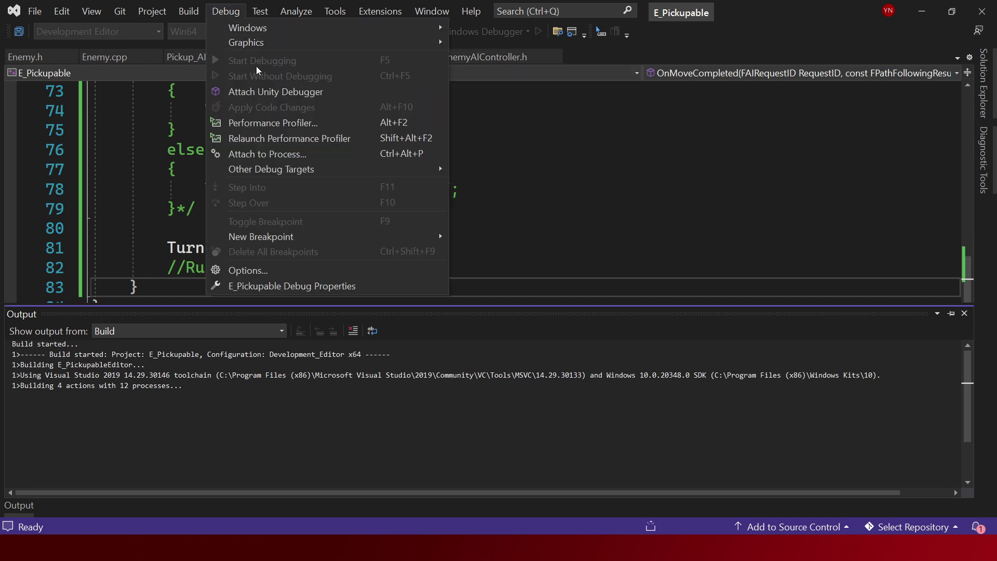
left_click(219, 222)
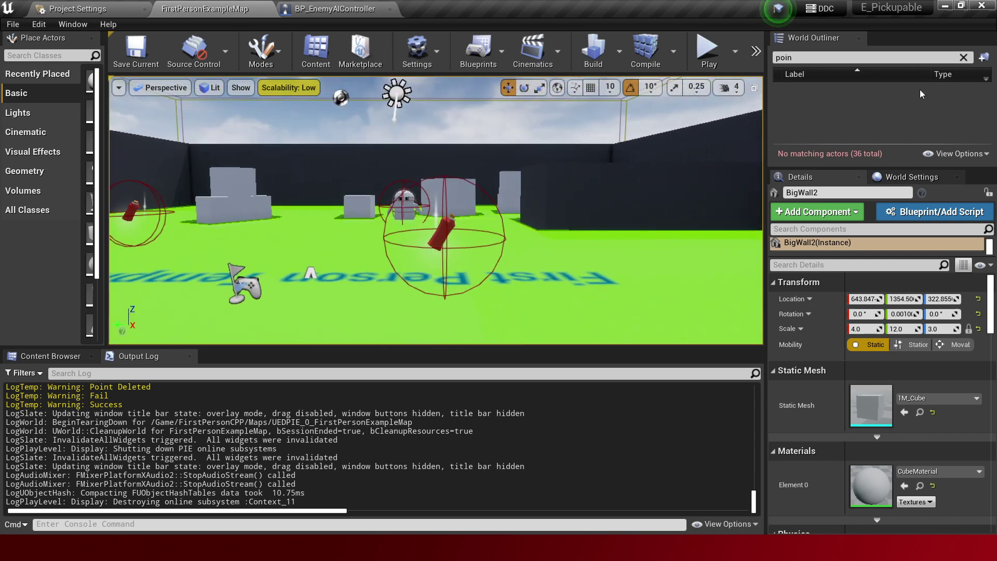
left_click(963, 58)
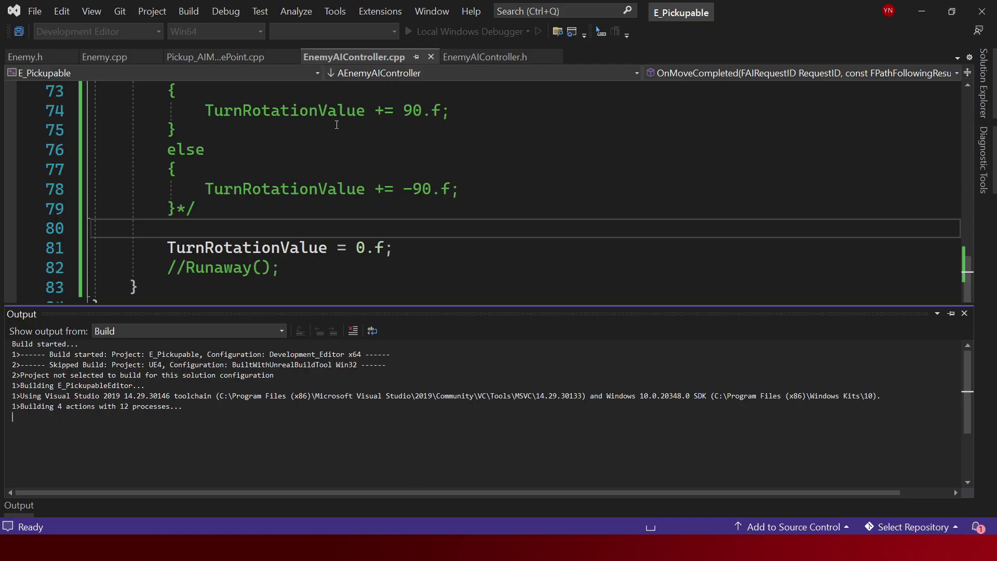
Review the EES_Chase and EES_Runaway values in Enemy.h's enemy state enum.
left_click(102, 54)
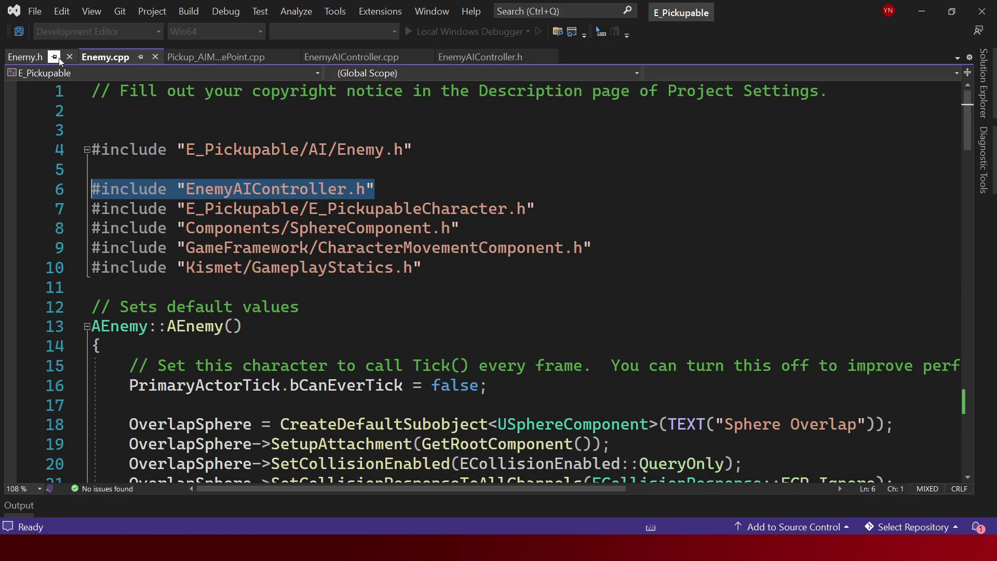
left_click(27, 57)
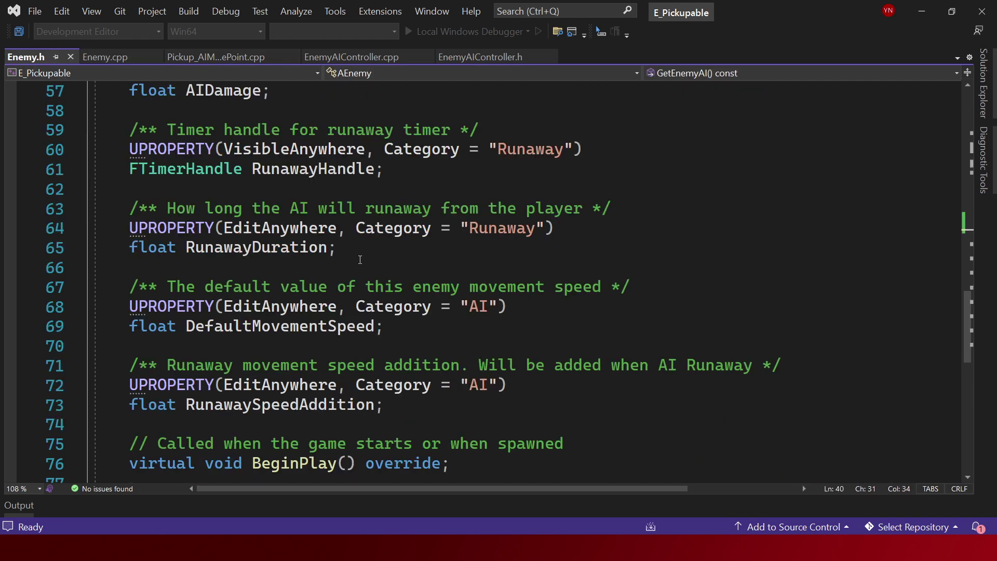
scroll(378, 260, "up", 4)
scroll(377, 259, "up", 6)
scroll(378, 259, "up", 9)
scroll(378, 259, "down", 2)
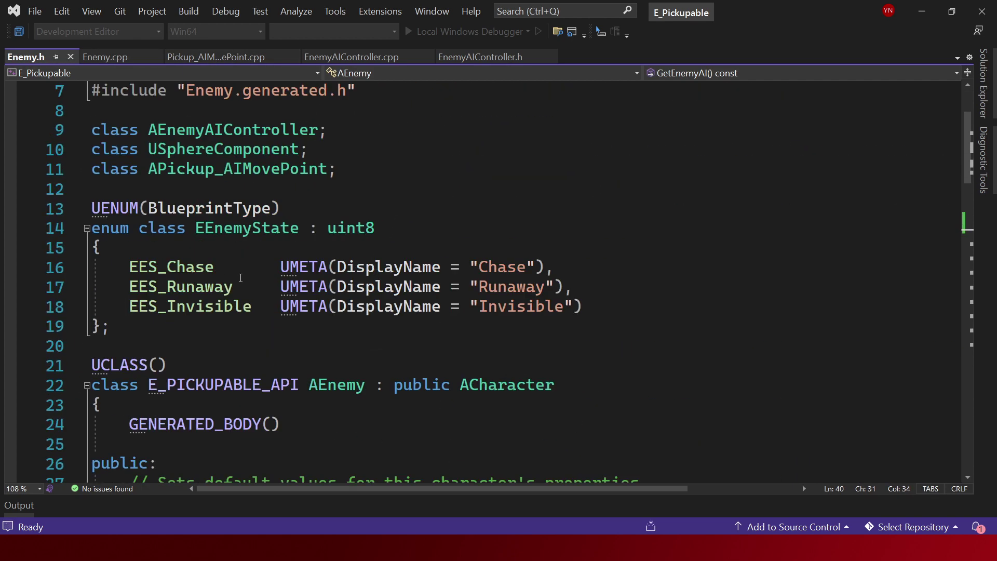
double_click(172, 267)
left_click(186, 286)
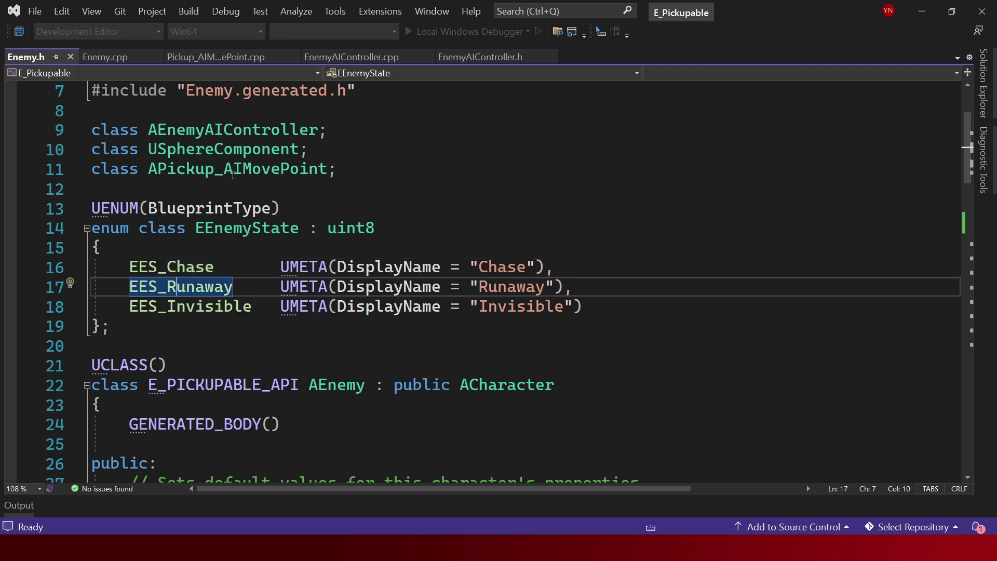
Search Enemy.cpp for SetAIState and scroll to its switch cases.
left_click(117, 61)
scroll(328, 259, "down", 2)
key("ctrl+f")
type("Se")
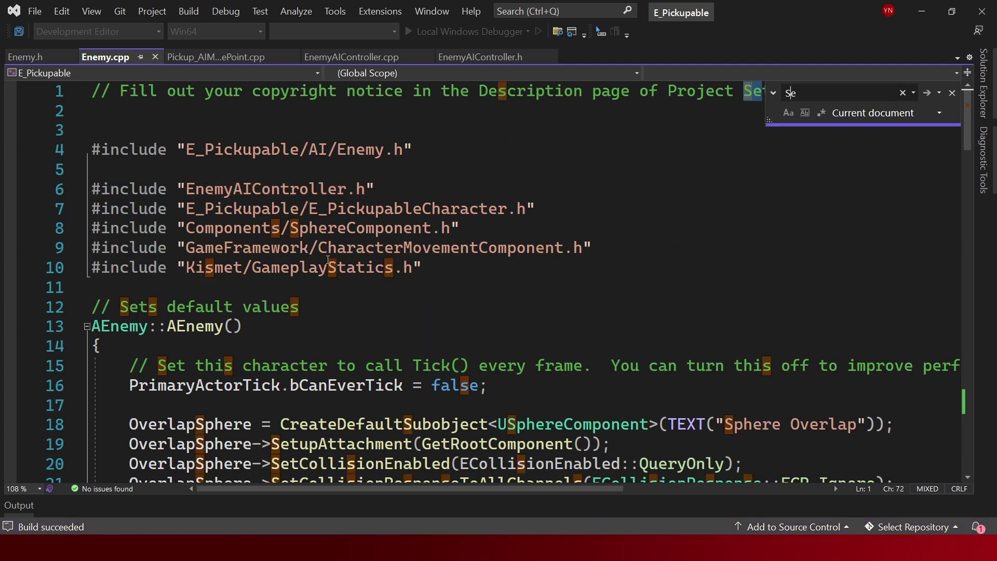
type("tEnem")
key("BackSpace")
key("BackSpace")
key("BackSpace")
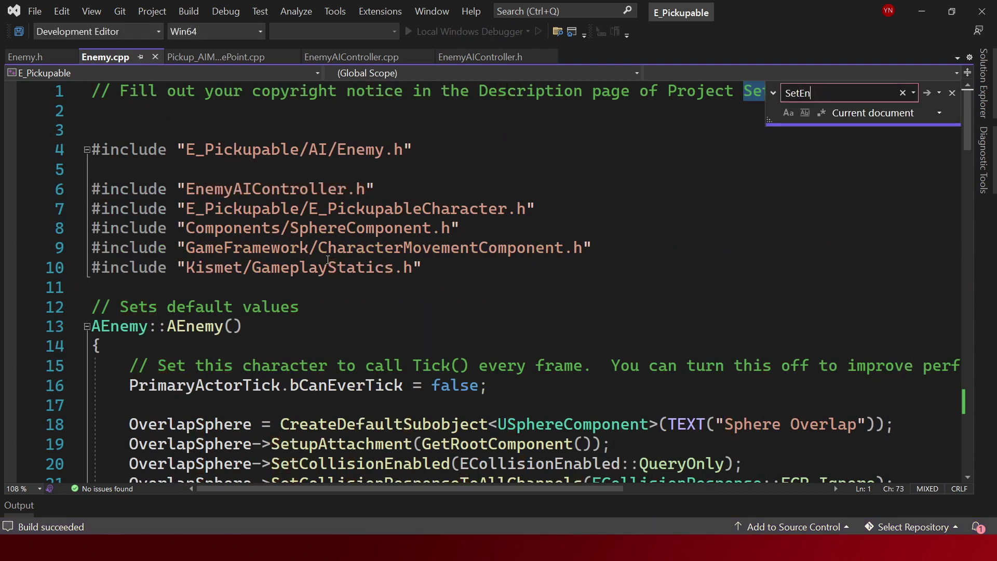
key("BackSpace")
key("BackSpace")
type("AIState")
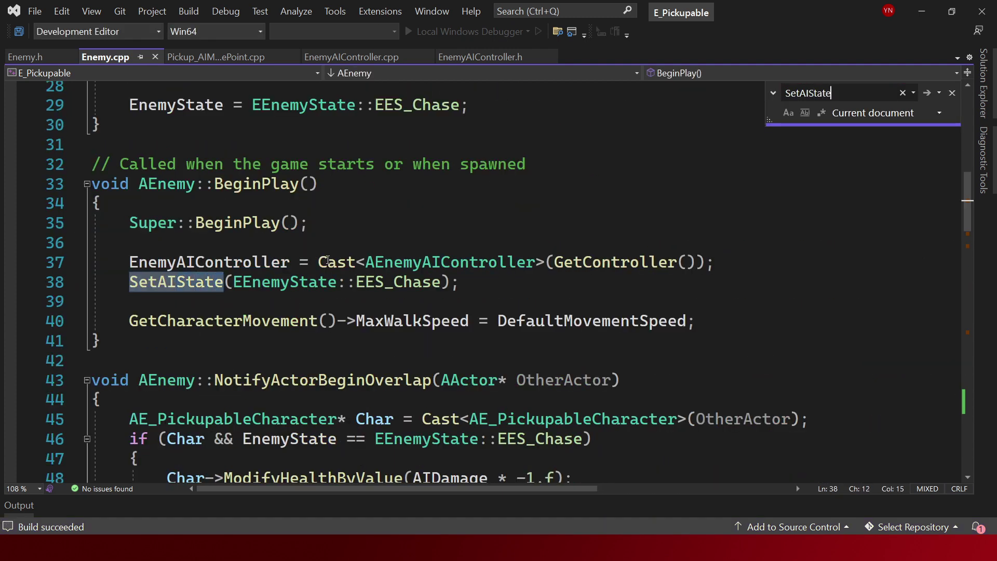
scroll(333, 260, "down", 2)
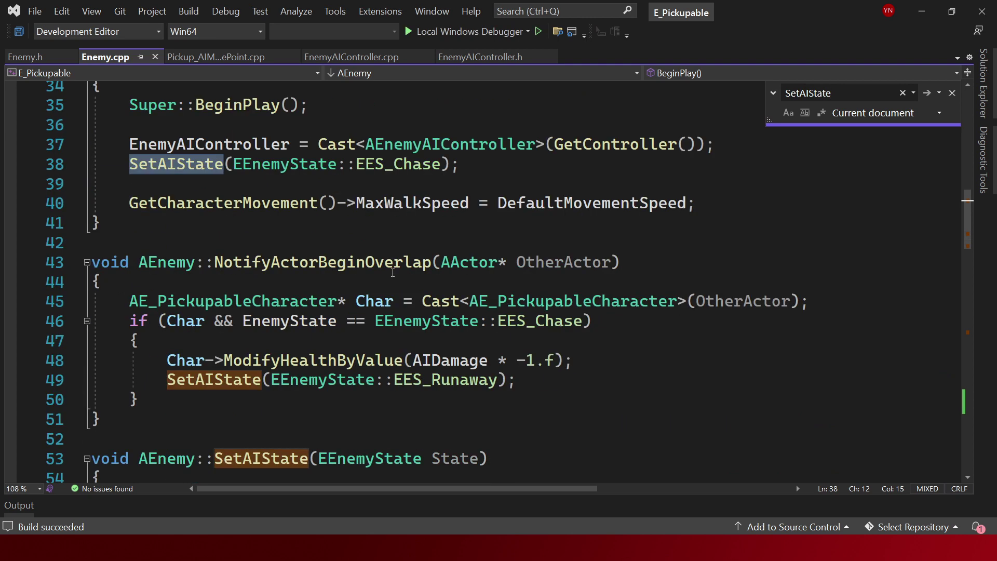
scroll(395, 254, "down", 2)
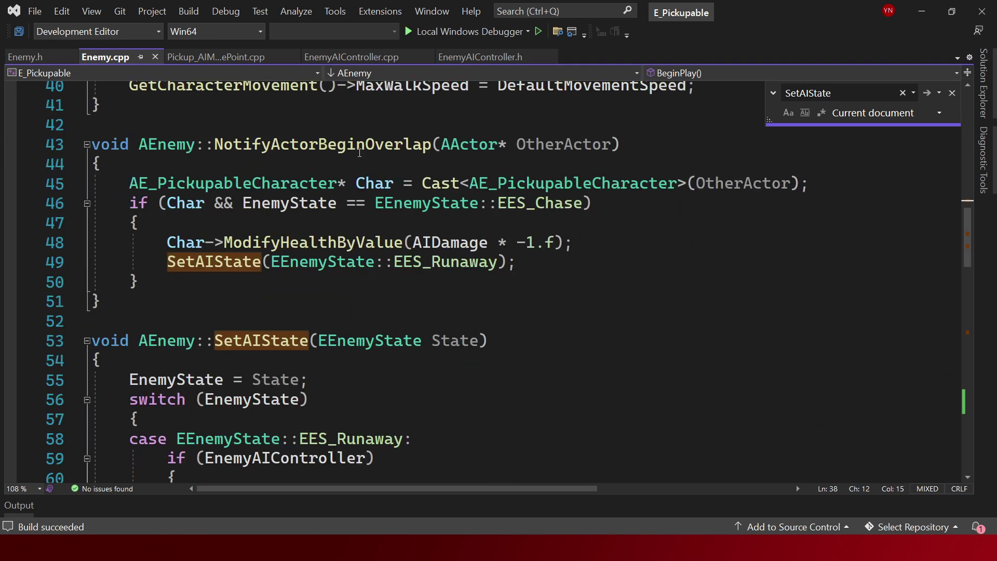
scroll(402, 270, "down", 2)
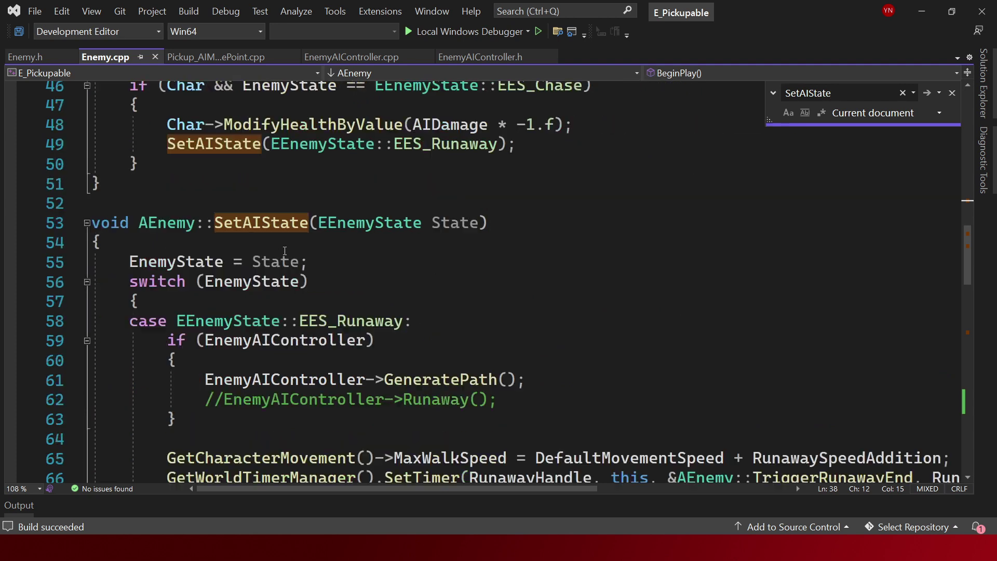
scroll(311, 247, "down", 3)
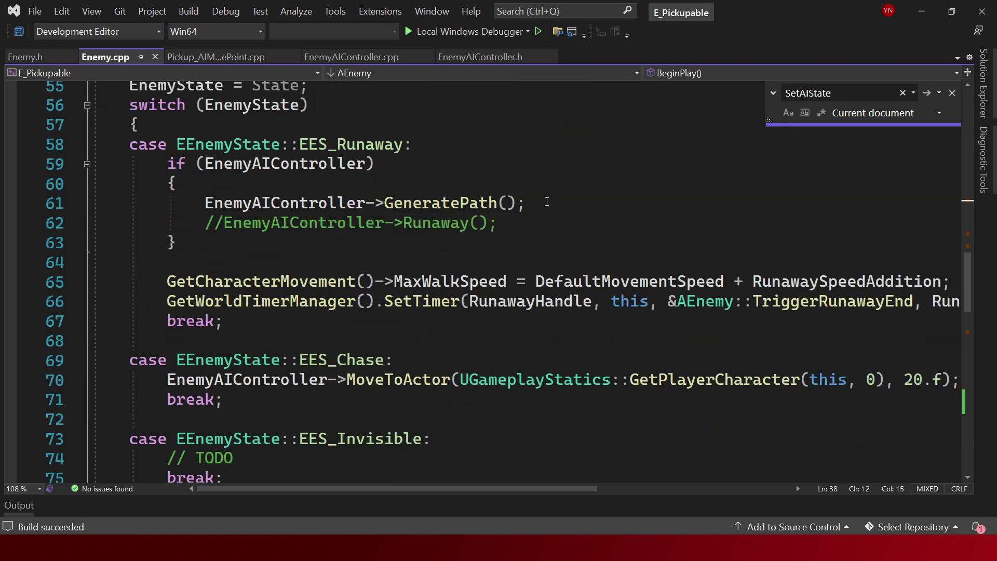
Delete the commented-out Runaway call on line 62 and save Enemy.cpp.
left_click(530, 204)
left_click(530, 224)
mouse_move(500, 201)
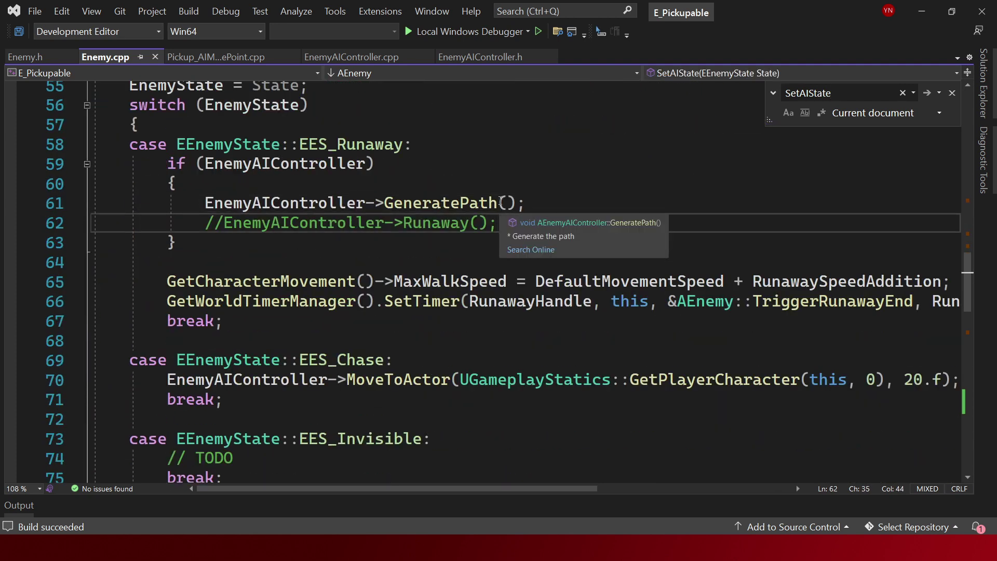
key("ctrl+x")
key("ctrl+s")
Jump to the GeneratePath definition in EnemyAIController.cpp.
double_click(454, 206)
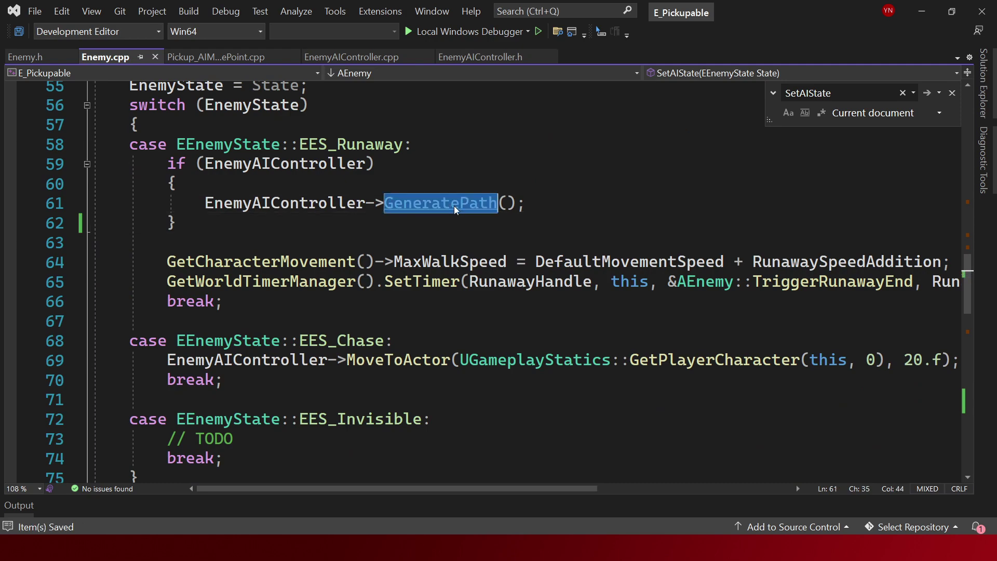
key("F12")
scroll(460, 270, "down", 3)
Review the MoveToNextPoint call that ends GeneratePath.
scroll(405, 254, "down", 6)
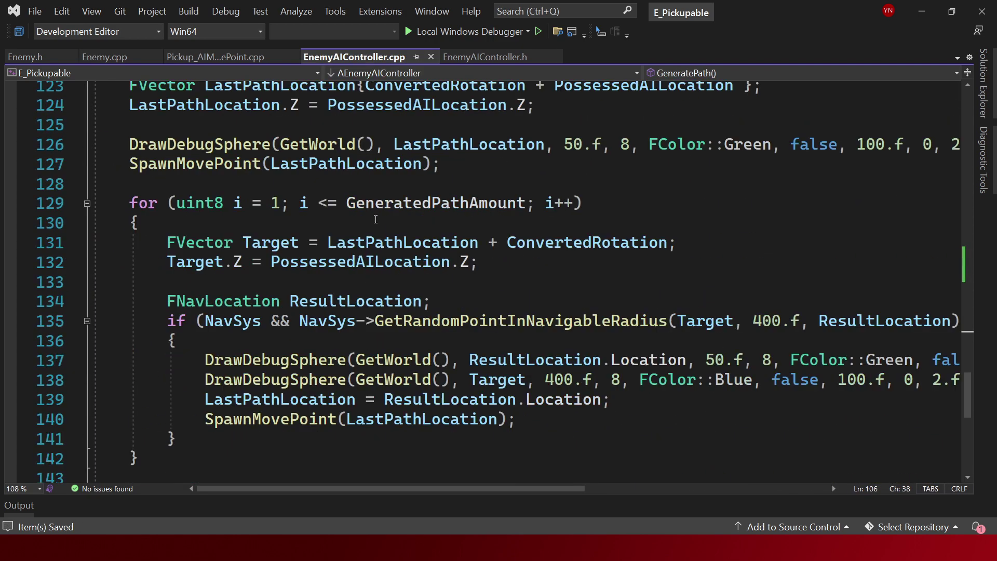
scroll(353, 242, "down", 3)
left_click_drag(298, 322, 128, 322)
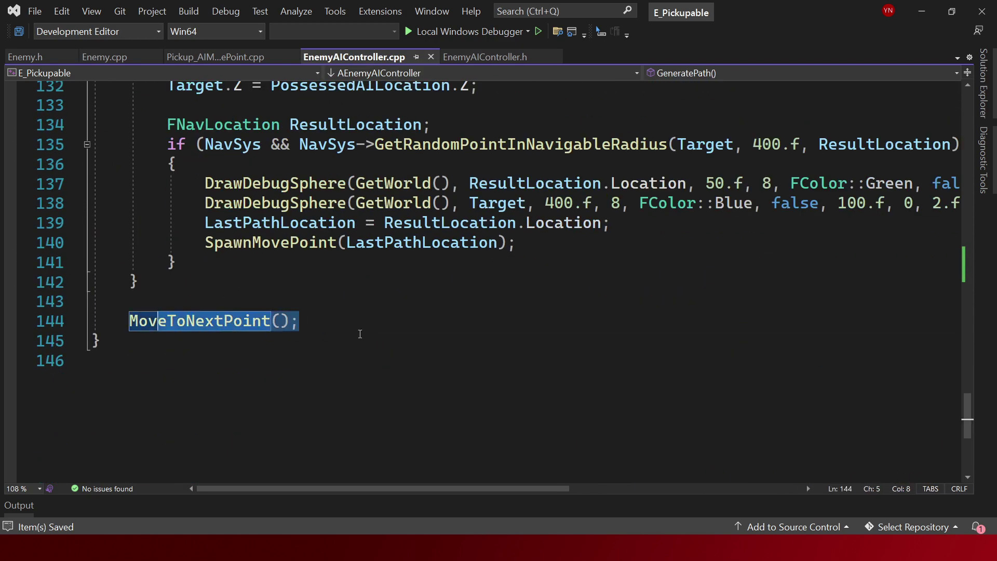
left_click(129, 341)
In Enemy.cpp, inspect the runaway speed and timer lines and the TriggerRunawayEnd definition.
left_click(112, 61)
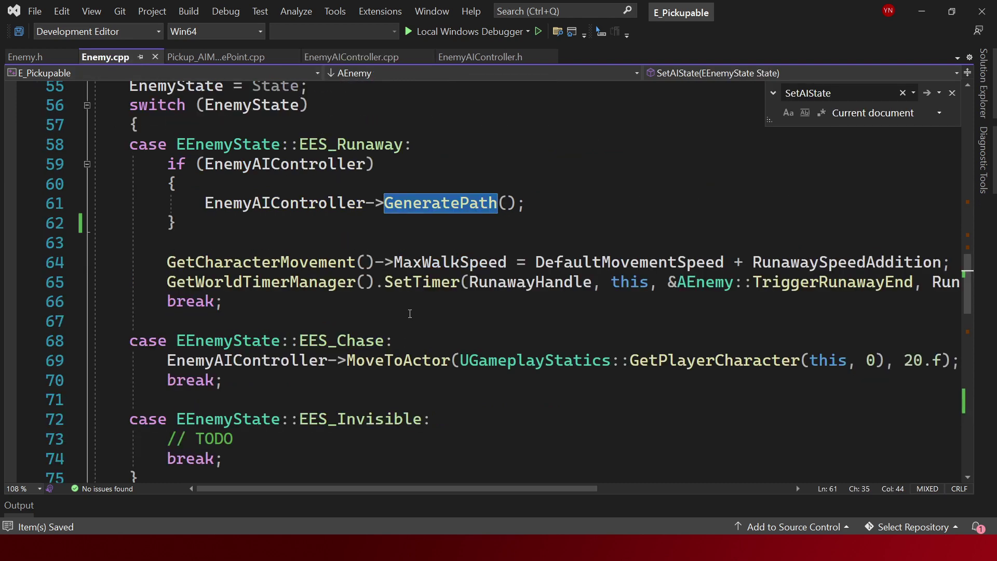
scroll(439, 324, "down", 1)
scroll(456, 285, "up", 1)
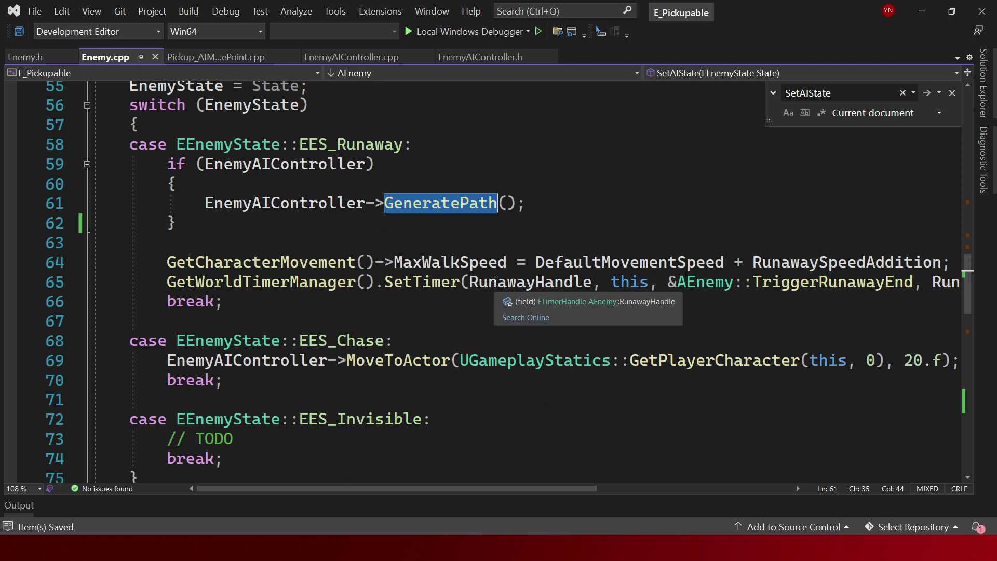
left_click_drag(393, 263, 649, 282)
left_click(678, 282)
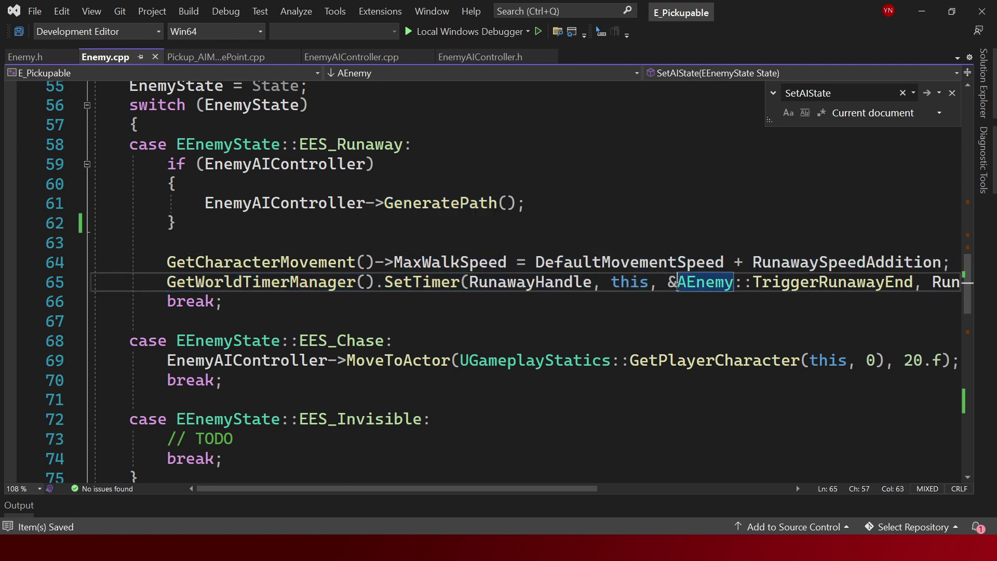
left_click(832, 282, "ctrl")
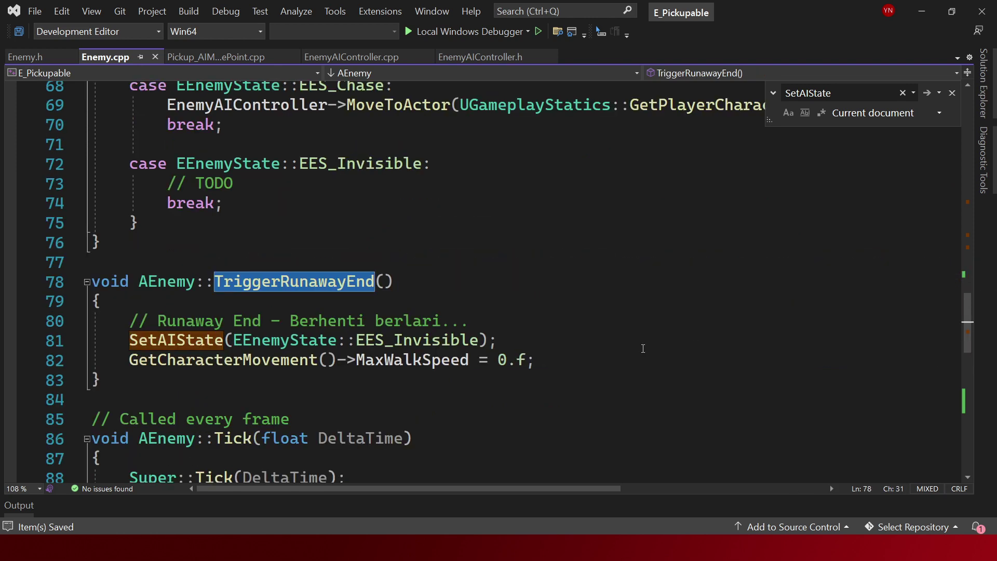
left_click(592, 355)
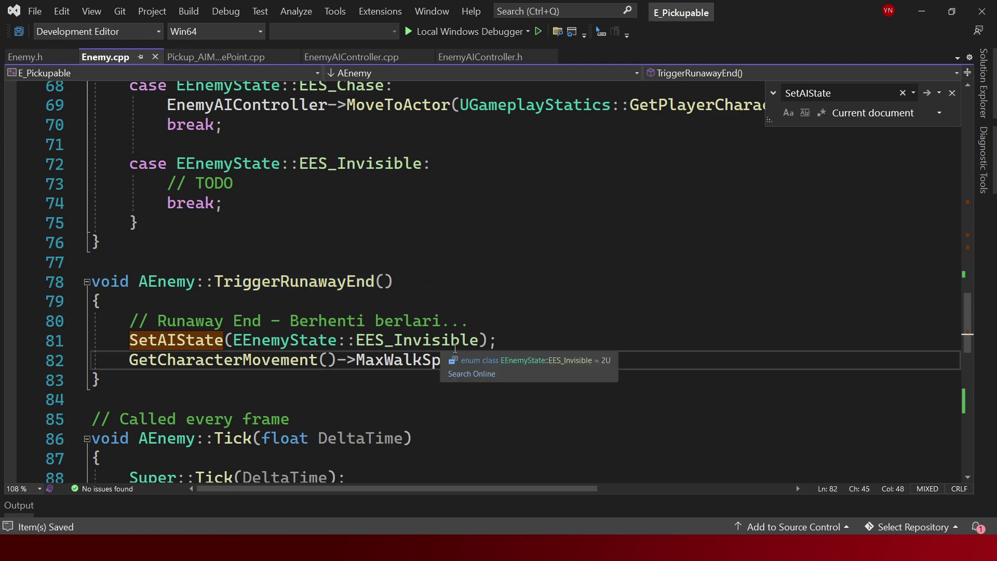
Scroll back to the SetAIState switch cases in Enemy.cpp.
scroll(582, 328, "up", 3)
scroll(581, 328, "up", 3)
scroll(582, 328, "up", 3)
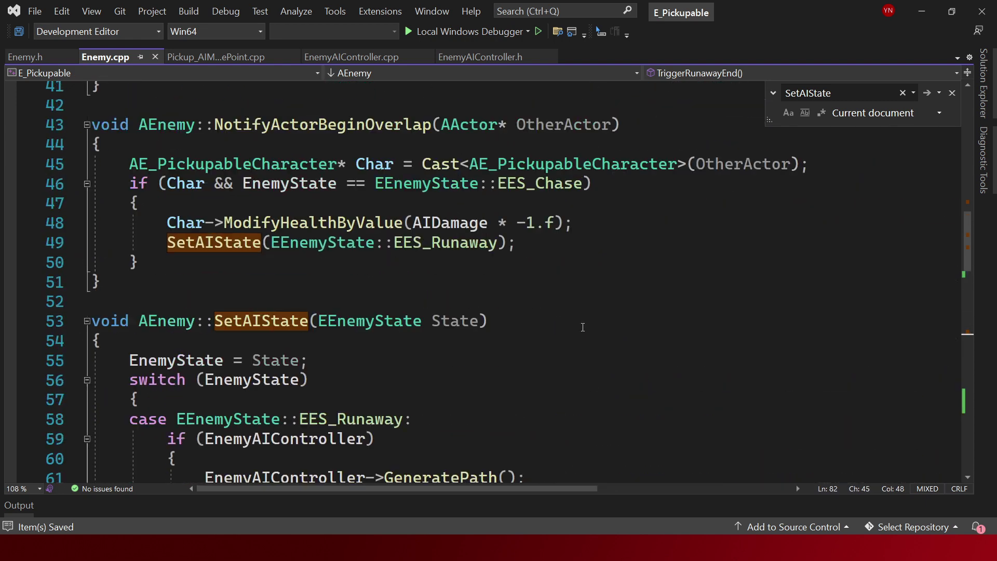
scroll(581, 328, "up", 1)
scroll(581, 328, "up", 2)
scroll(515, 331, "up", 2)
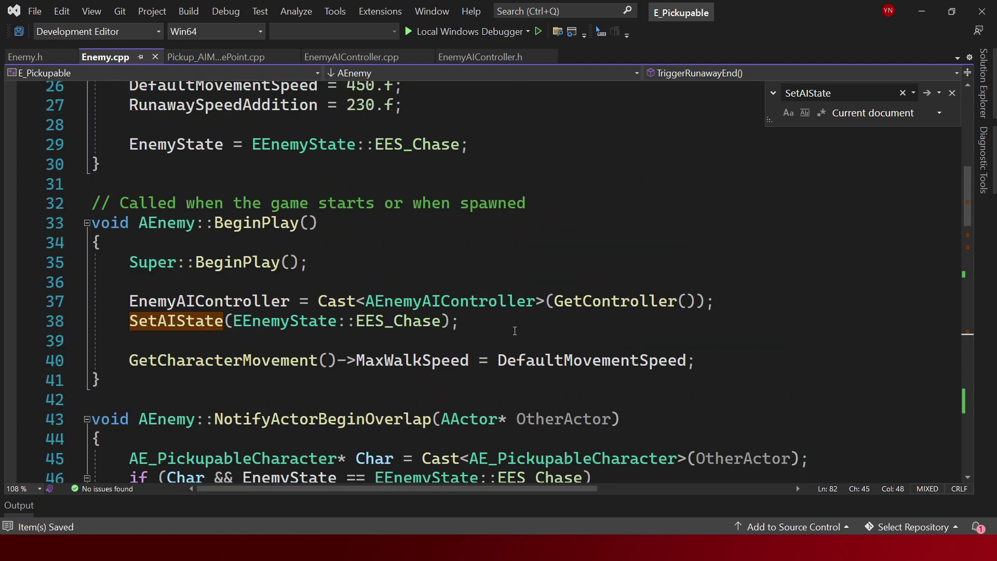
scroll(515, 331, "down", 2)
scroll(515, 329, "down", 5)
scroll(514, 324, "down", 4)
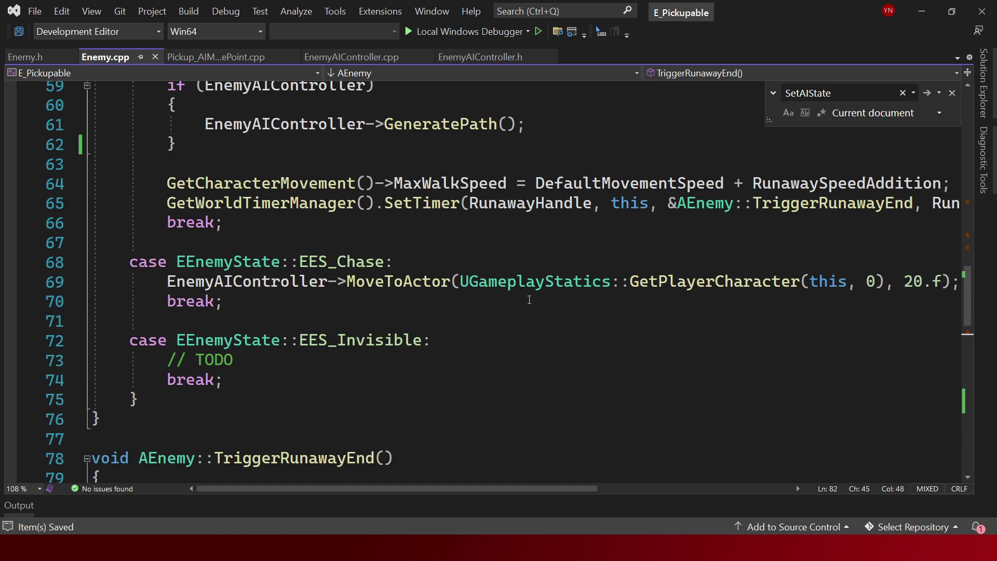
scroll(529, 299, "up", 1)
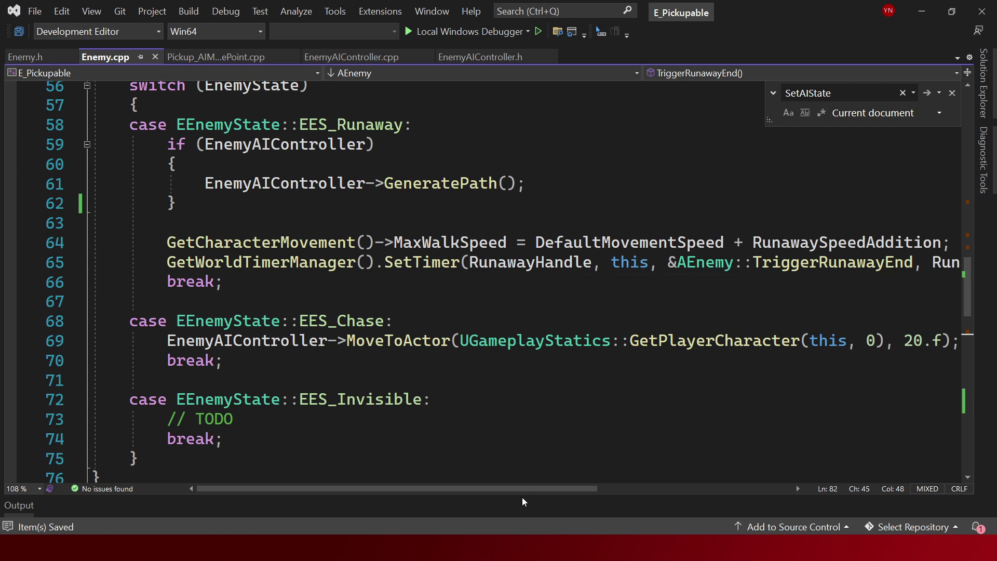
mouse_move(489, 490)
left_mouse_down()
mouse_move(627, 491)
mouse_move(272, 483)
left_mouse_up()
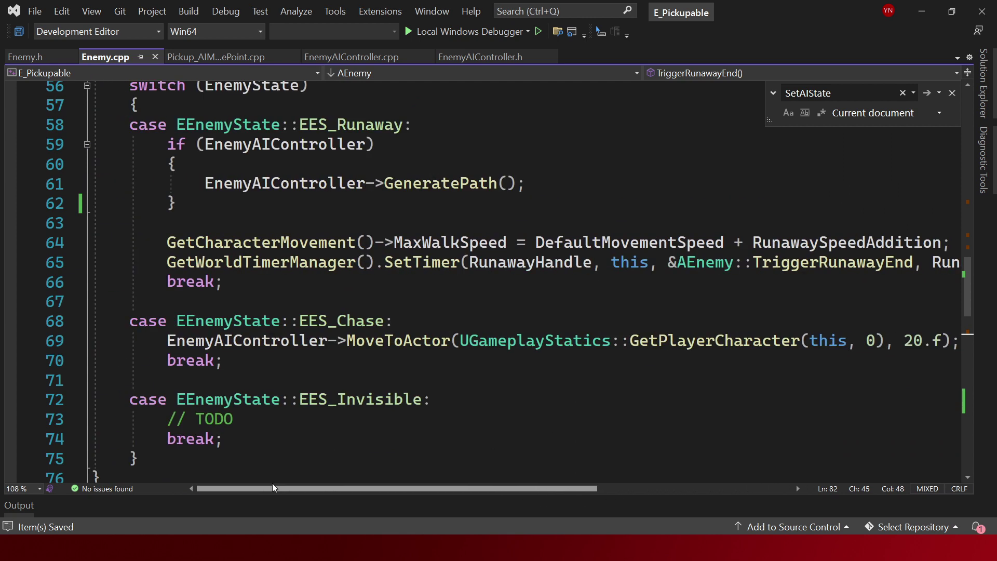
key("alt+Tab")
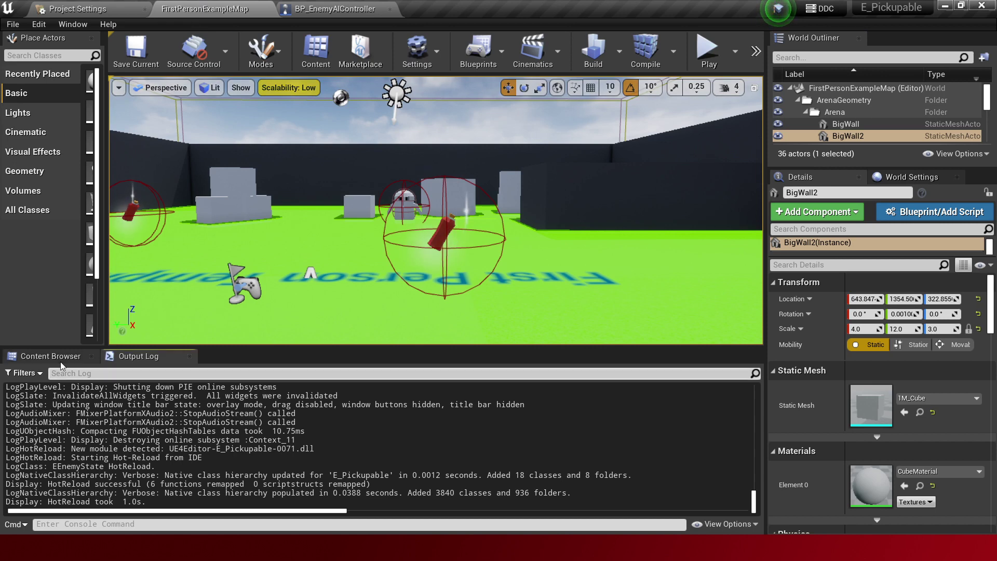
Open BP_Enemy from 1_Blueprints > AI in the full editor and confirm Runaway Duration is 5.0.
left_click(50, 355)
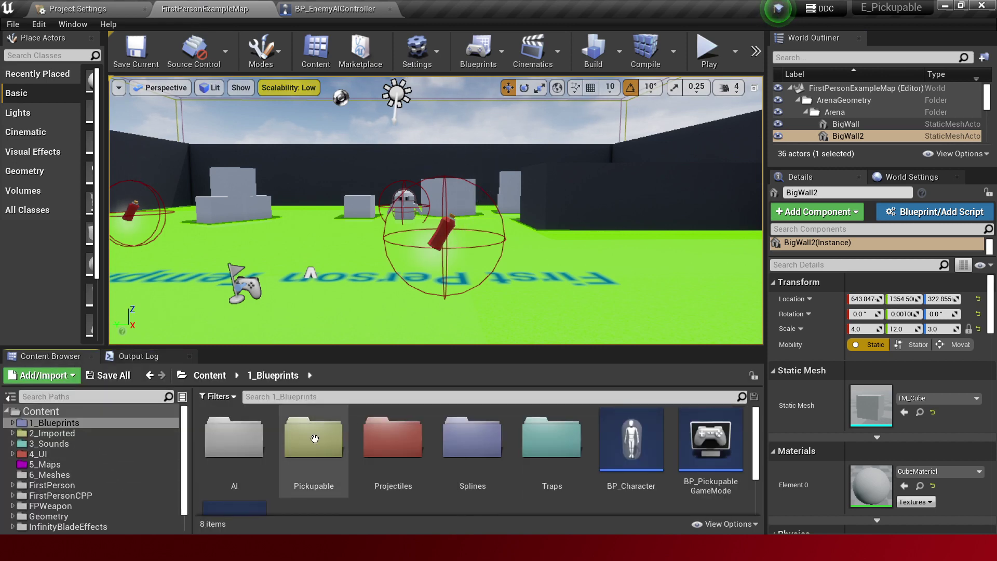
scroll(383, 464, "down", 2)
scroll(383, 464, "up", 2)
double_click(231, 442)
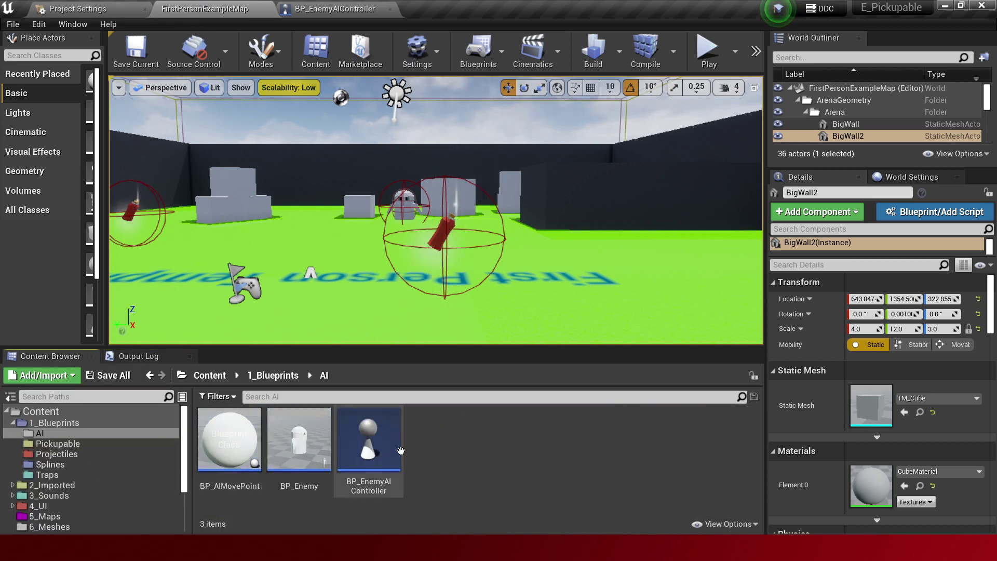
double_click(300, 460)
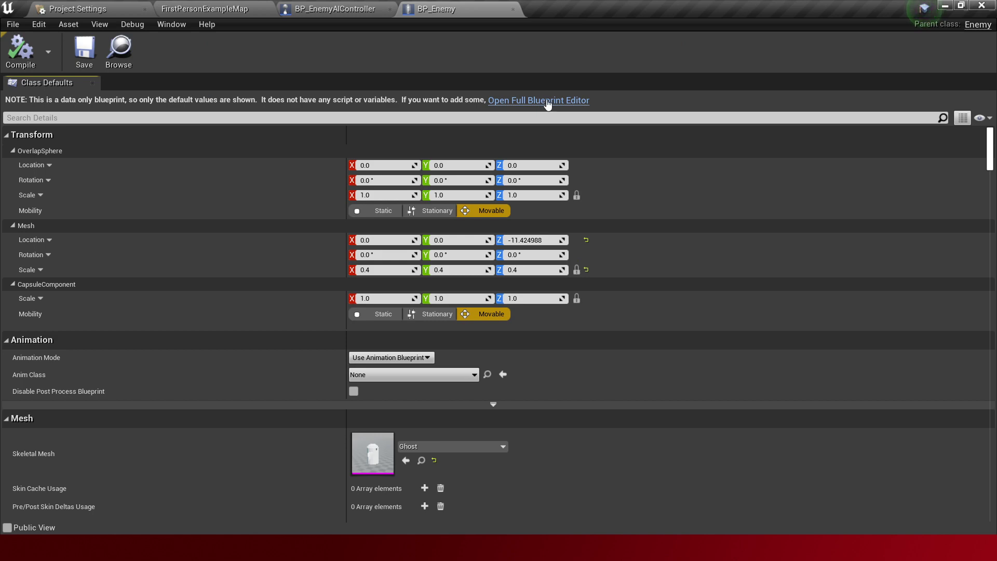
left_click(552, 104)
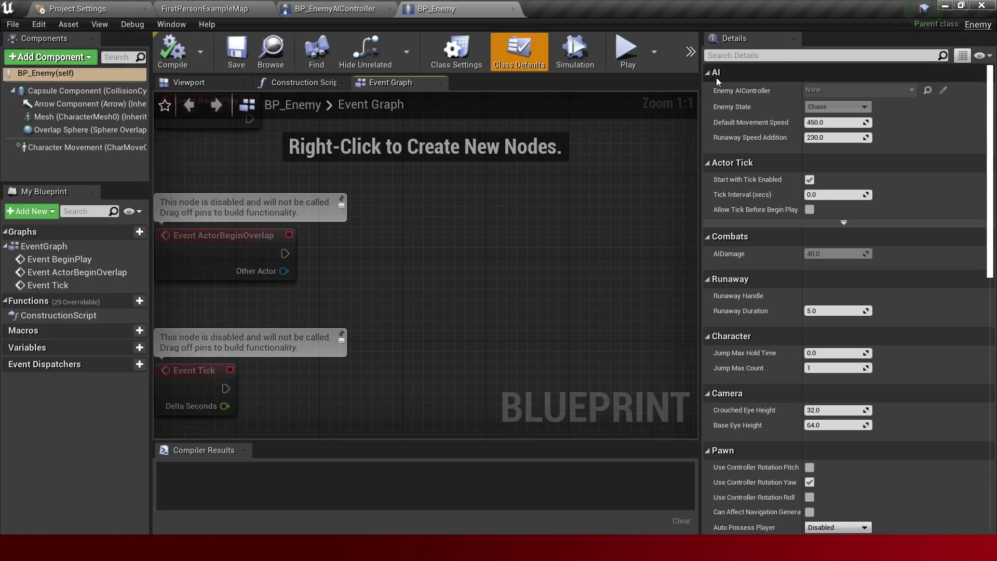
left_click(735, 54)
type("duration")
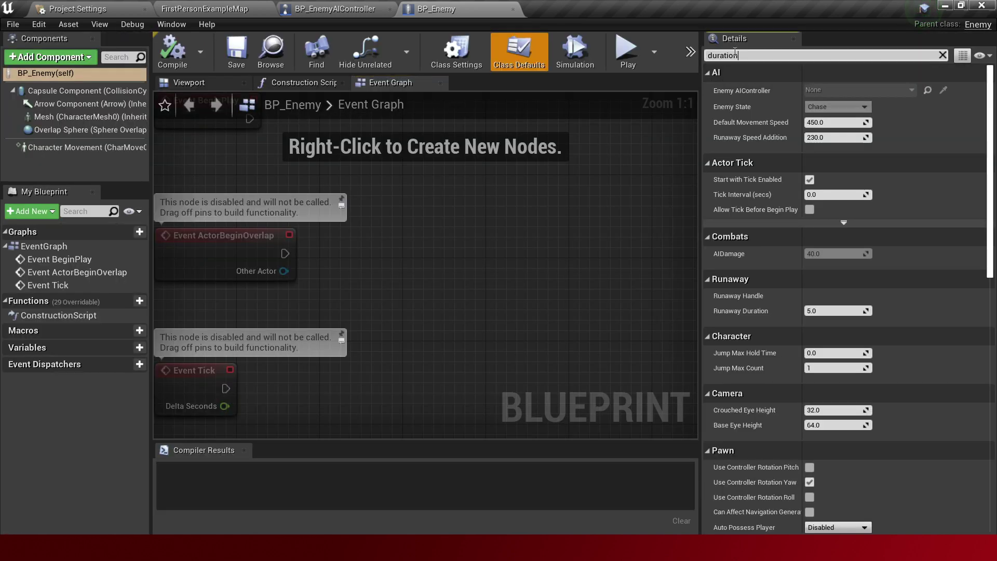
left_click(513, 8)
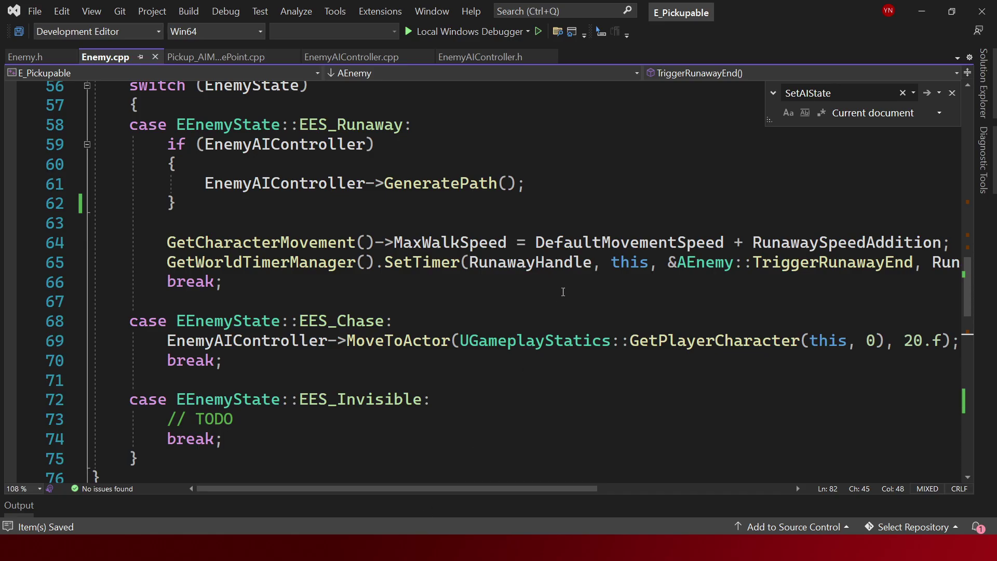
Review the runaway-end code, then place the cursor after the TODO in the EES_Invisible case.
scroll(563, 292, "down", 3)
scroll(520, 302, "down", 3)
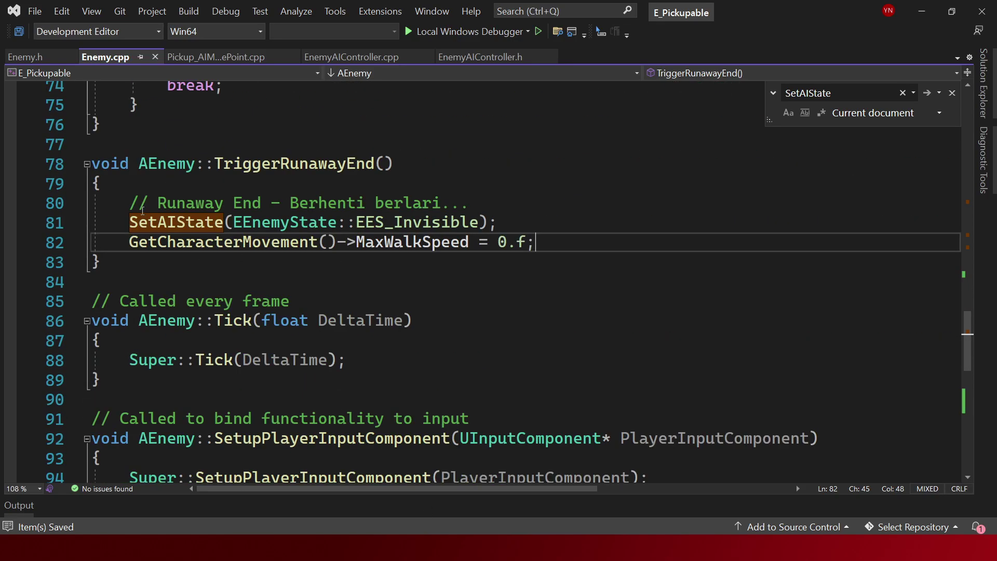
mouse_move(143, 210)
left_mouse_down()
mouse_move(537, 243)
mouse_move(92, 223)
left_mouse_up()
left_click(552, 248)
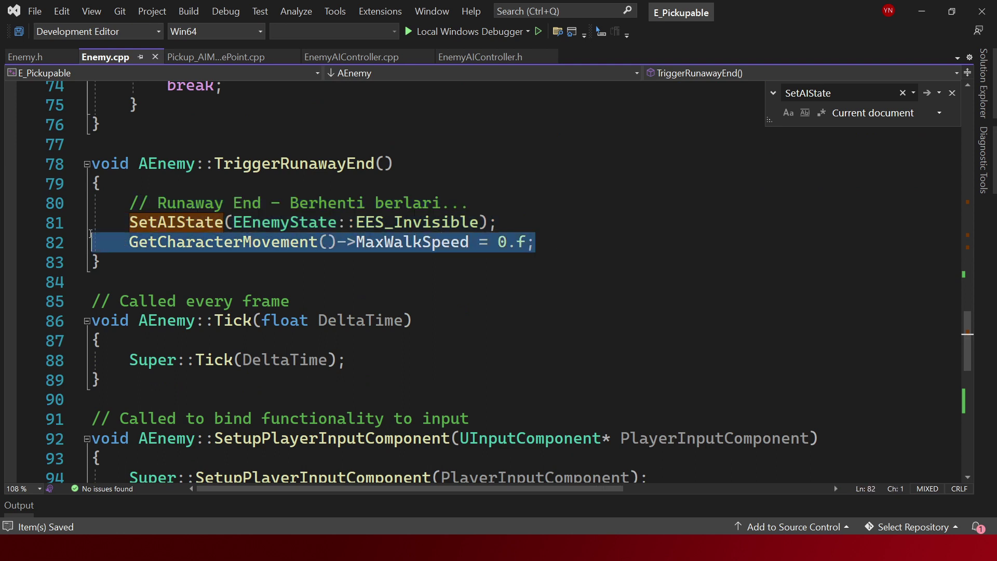
left_click(649, 228)
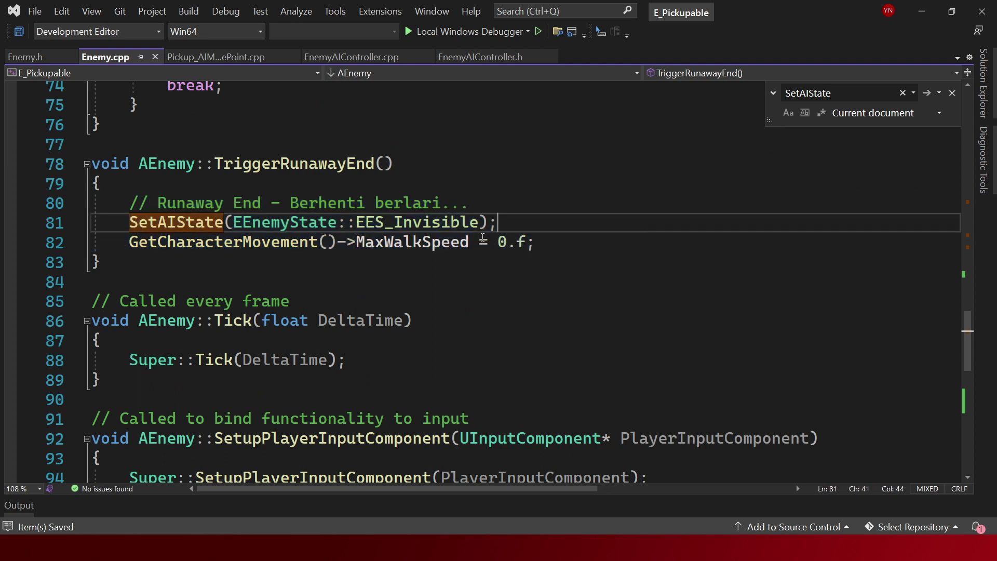
scroll(383, 232, "up", 4)
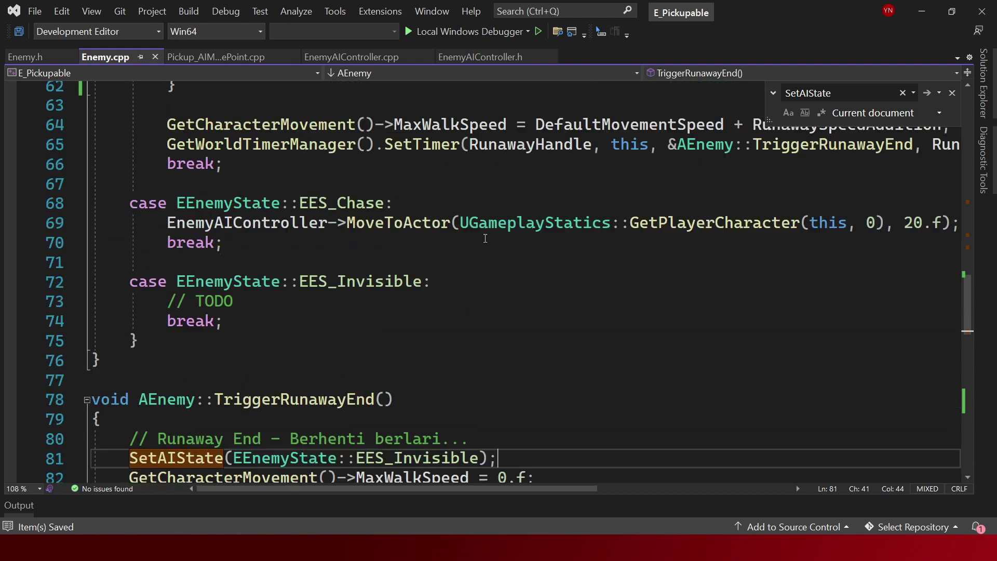
left_click(382, 309)
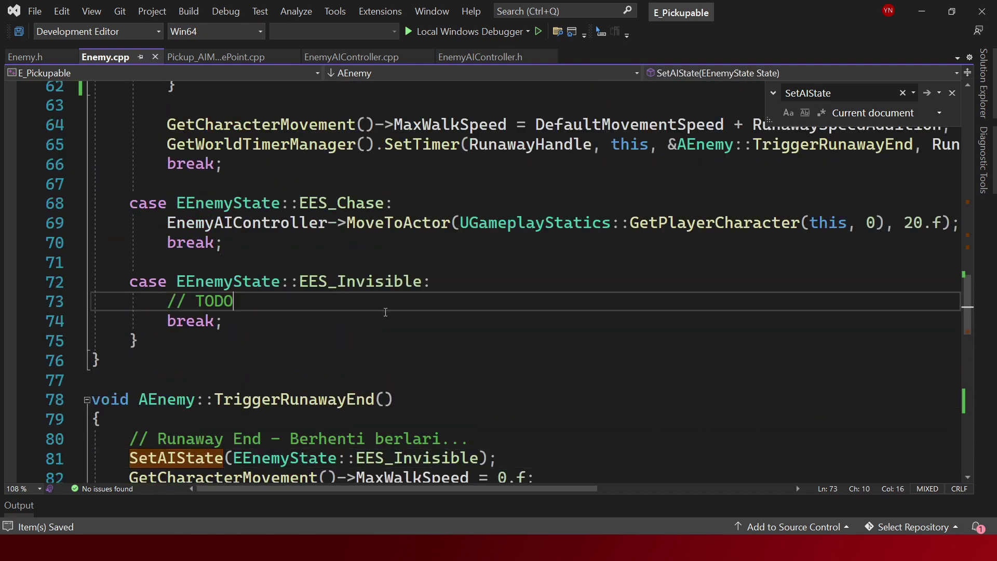
scroll(385, 311, "down", 3)
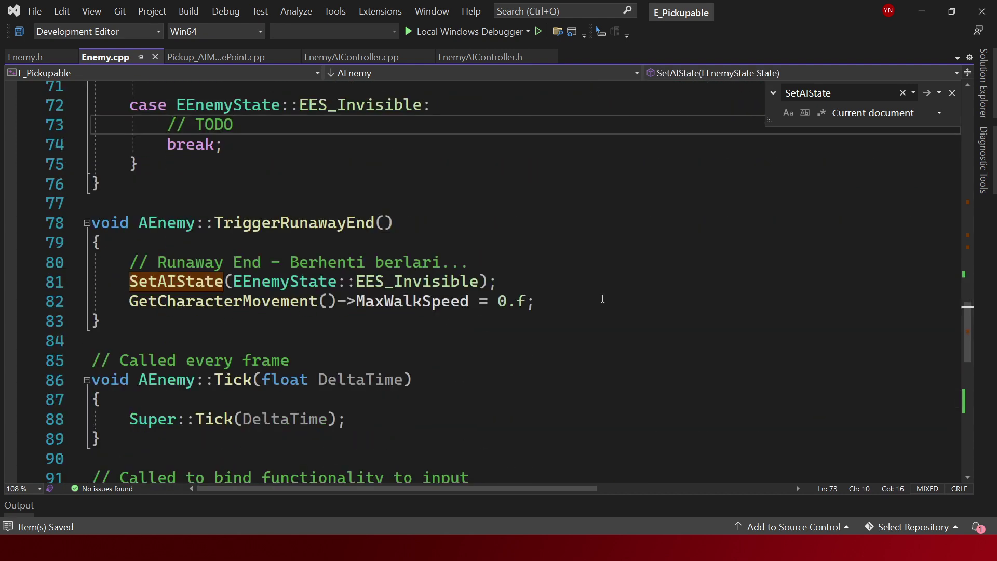
scroll(379, 297, "up", 3)
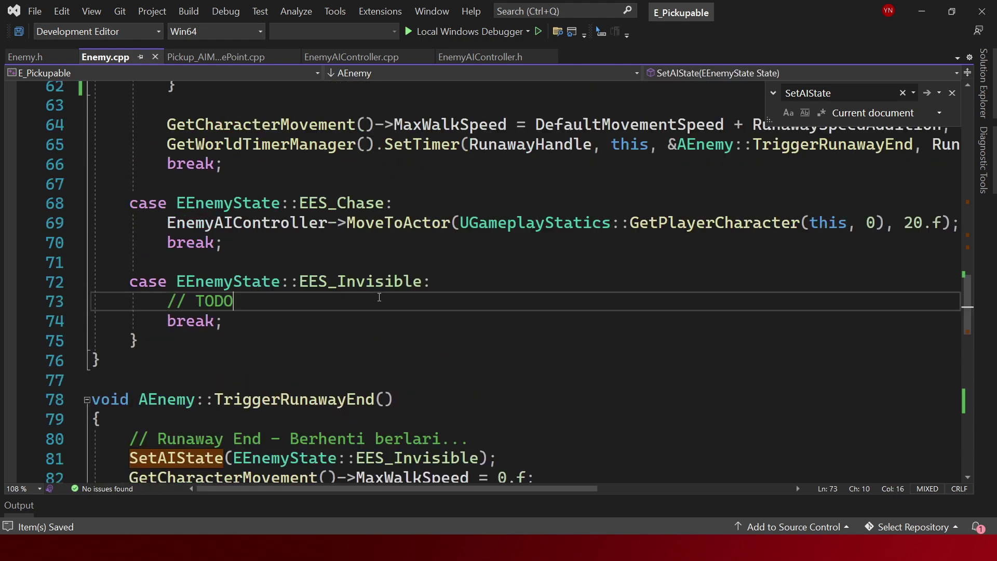
Add '// Remove AI Collision' and '// Set Timer to prepare to chase' below the TODO, and save Enemy.cpp.
key("Return")
key("Return")
type("// ")
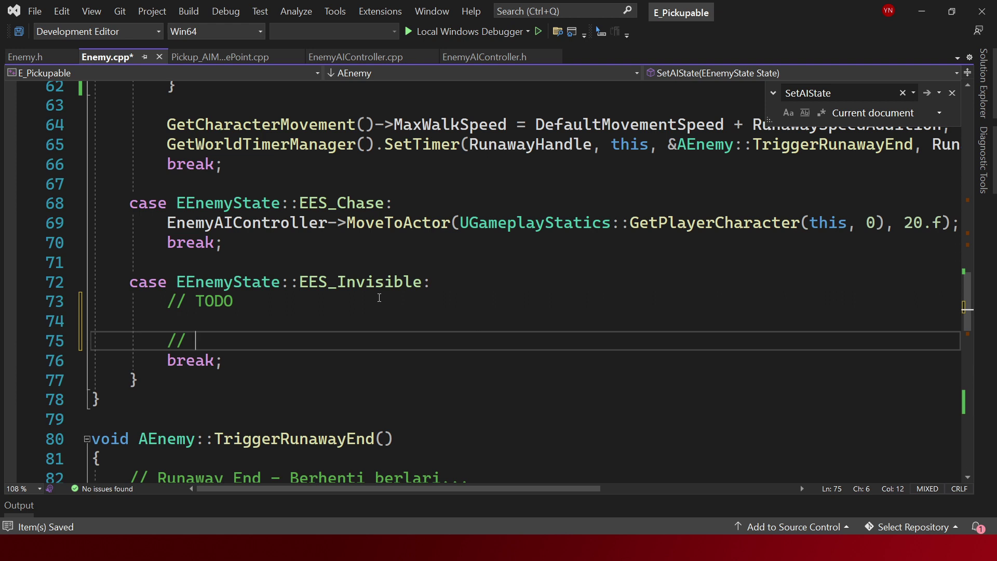
type("Remove AI C")
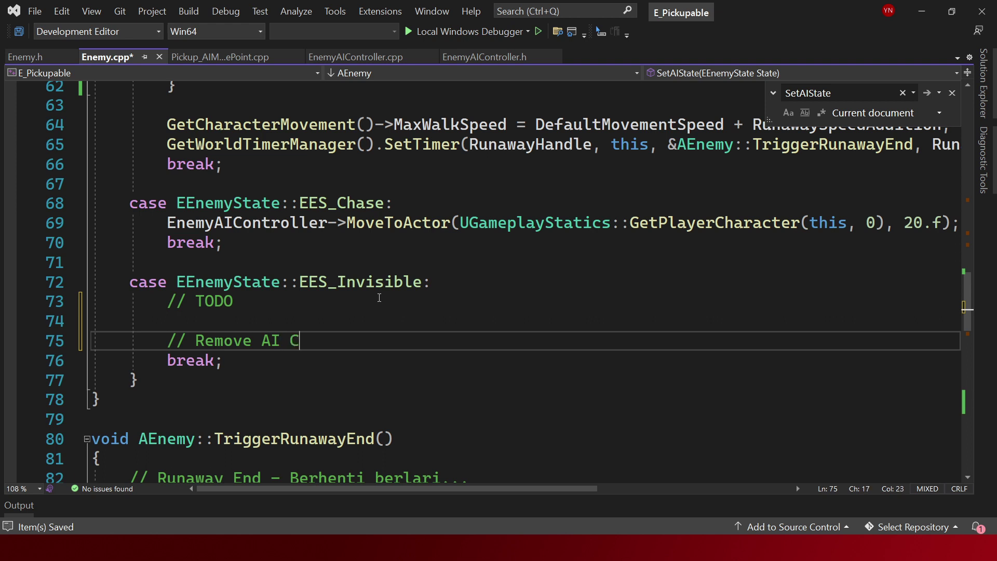
type("ollision")
key("Return")
key("Return")
type("// Get")
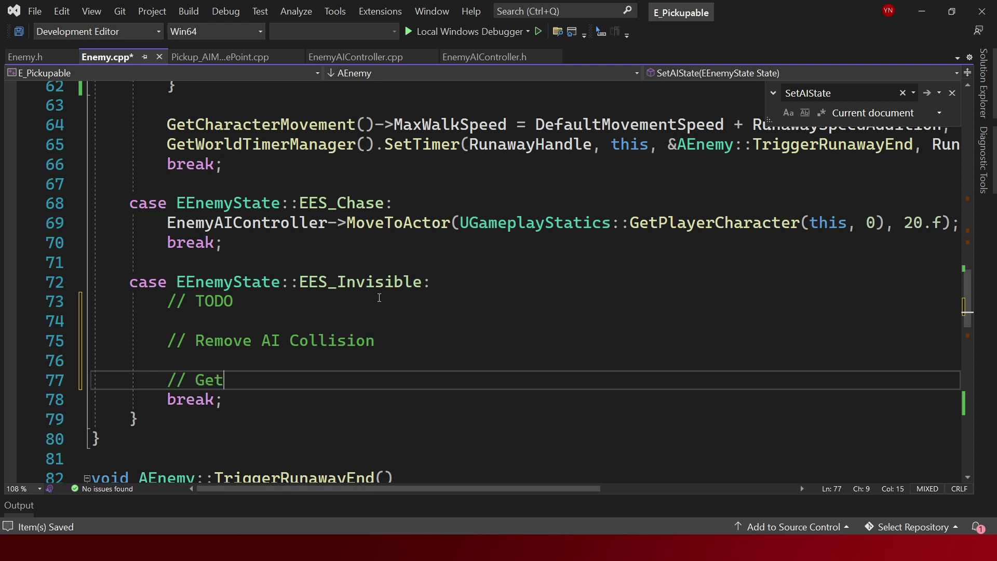
key("ctrl+BackSpace")
type("Timer to ")
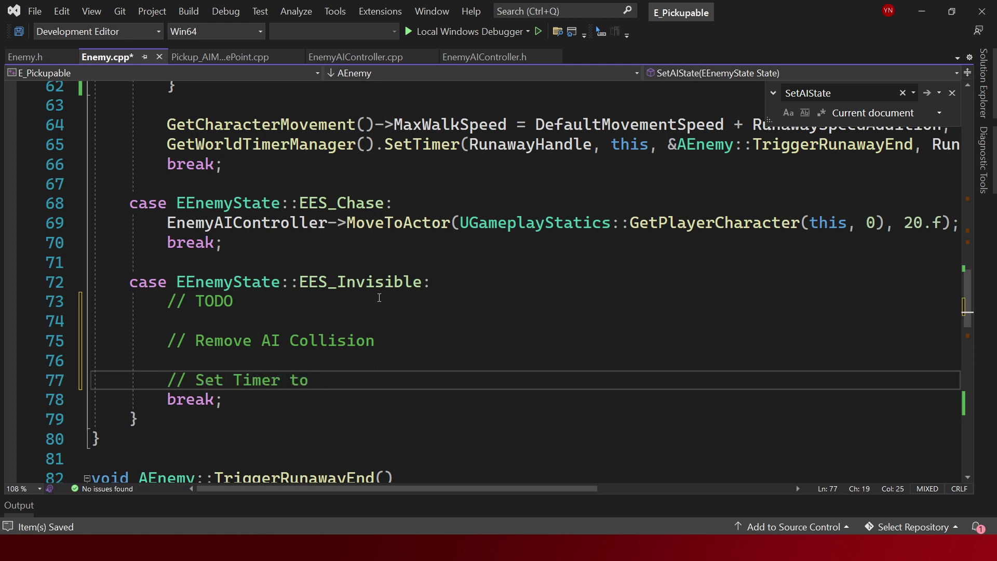
type("chase ag")
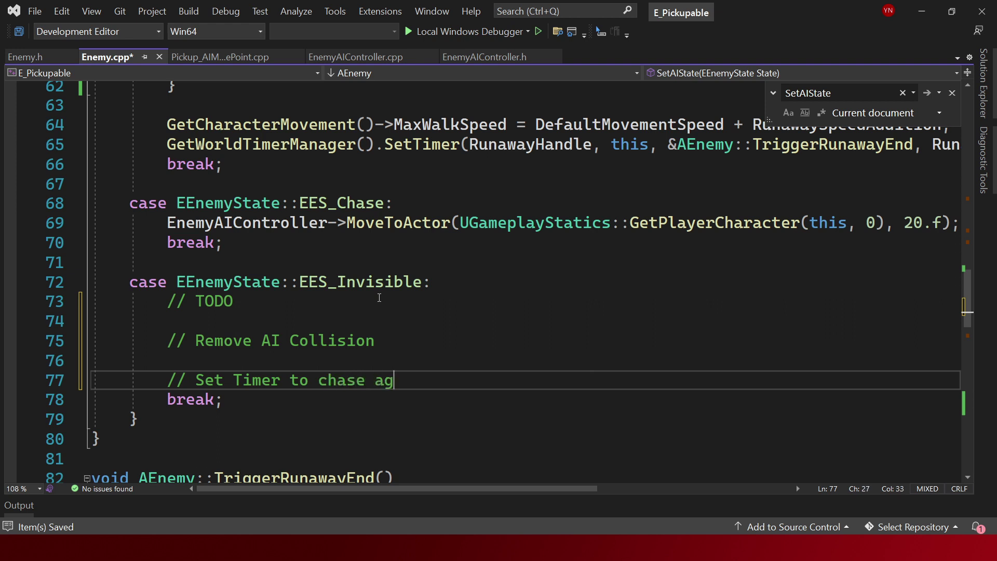
type("ain")
key("ctrl+BackSpace")
key("ctrl+BackSpace")
type("prepar")
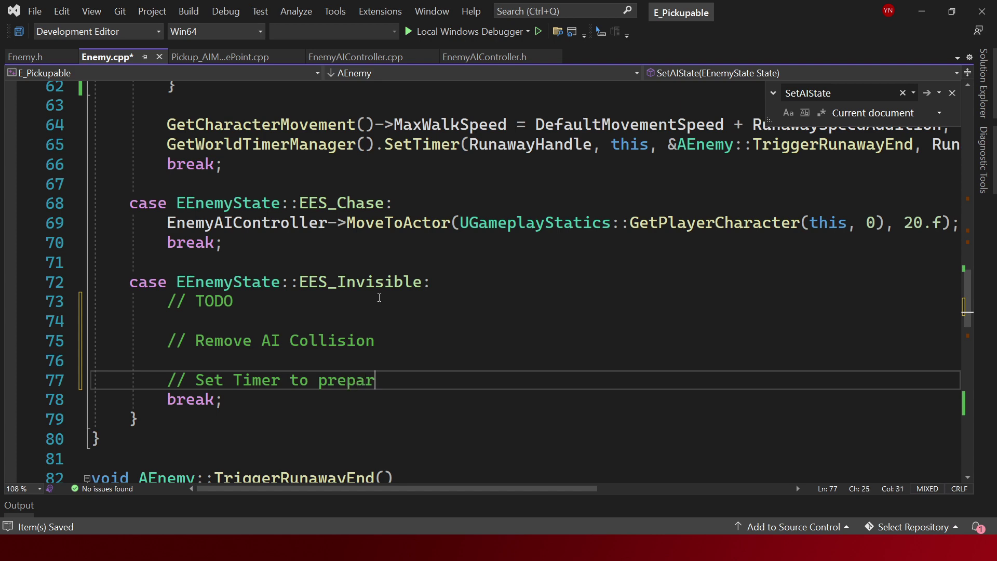
type("e to chase")
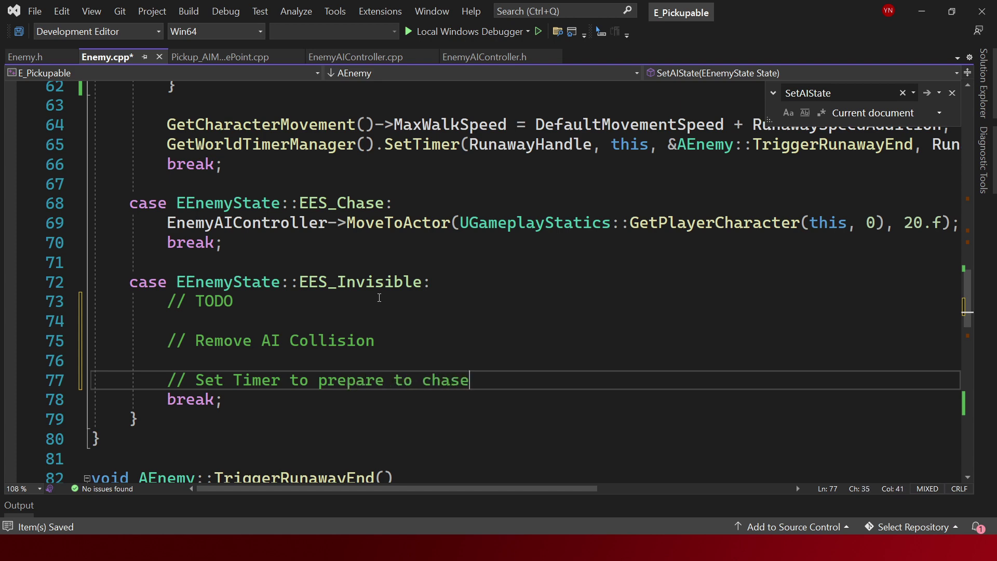
key("ctrl+s")
In Enemy.h, duplicate the EES_Chase entry and rename the copy EES_PrepareChase, displayed as 'PrepareChase'.
left_click(27, 57)
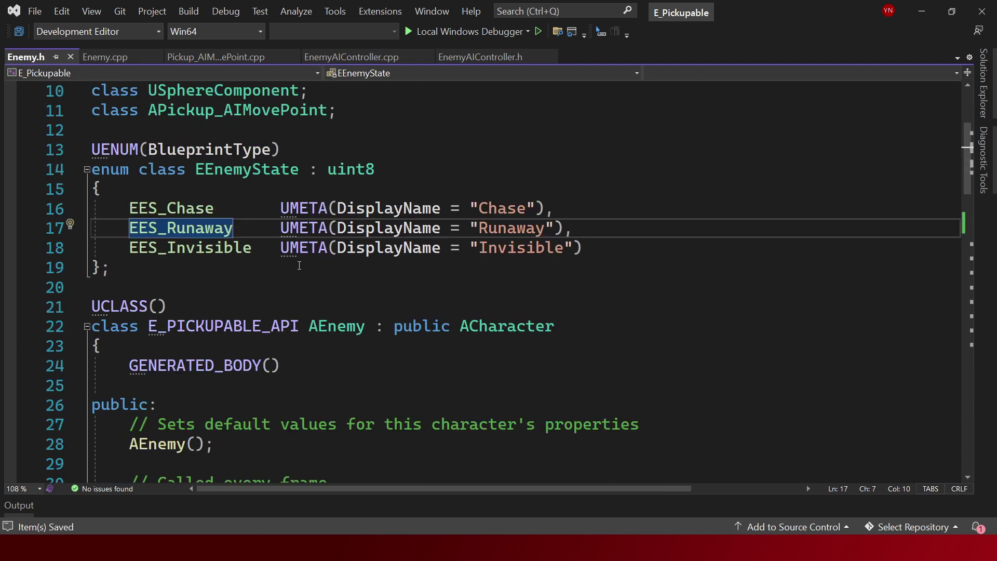
left_click(261, 215)
key("ctrl+c")
key("ctrl+v")
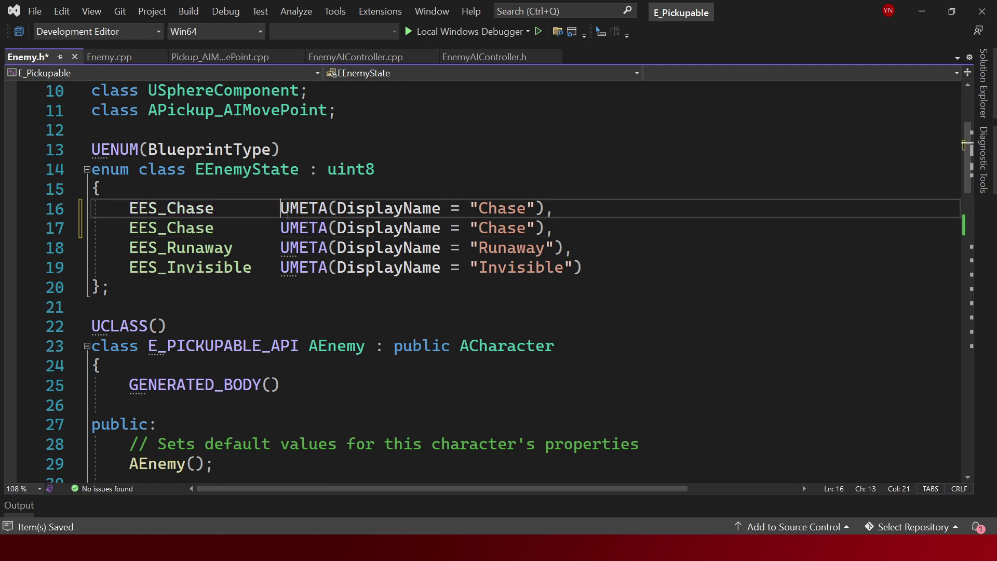
key("Up")
key("Right")
key("Right")
key("Right")
type("Pre")
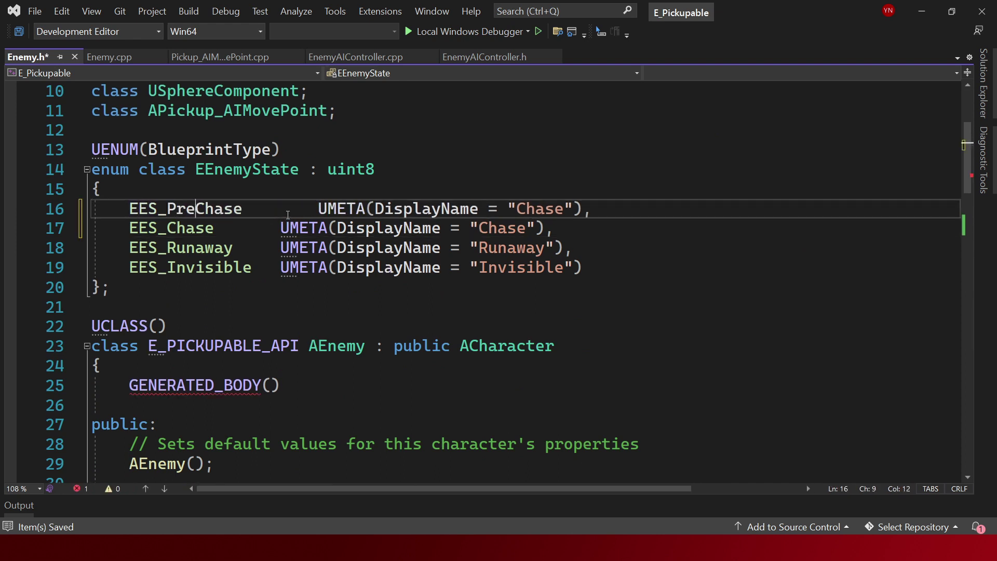
type("pare")
key("ctrl+Right")
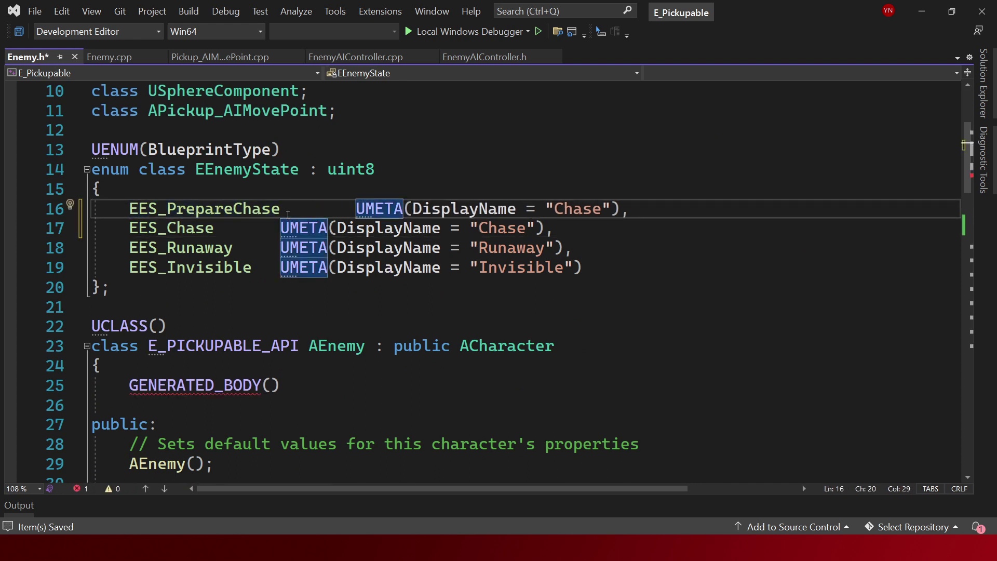
key("ctrl+Right")
key("ctrl+Right")
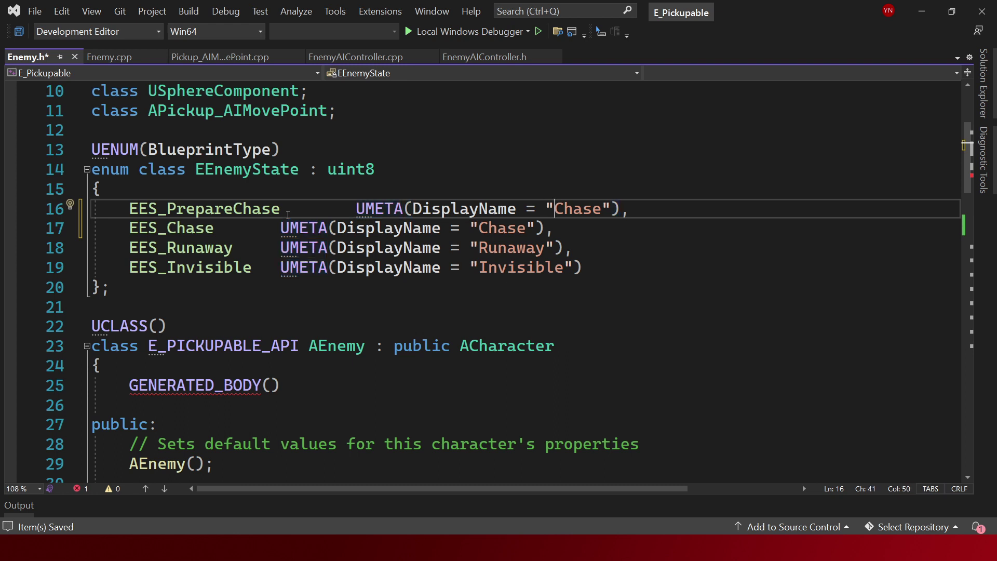
type("Prepare")
Align the metadata columns of the Runaway, Chase and Invisible entries with Tab, and save Enemy.h.
key("Down")
key("Down")
key("Left")
key("Left")
key("Left")
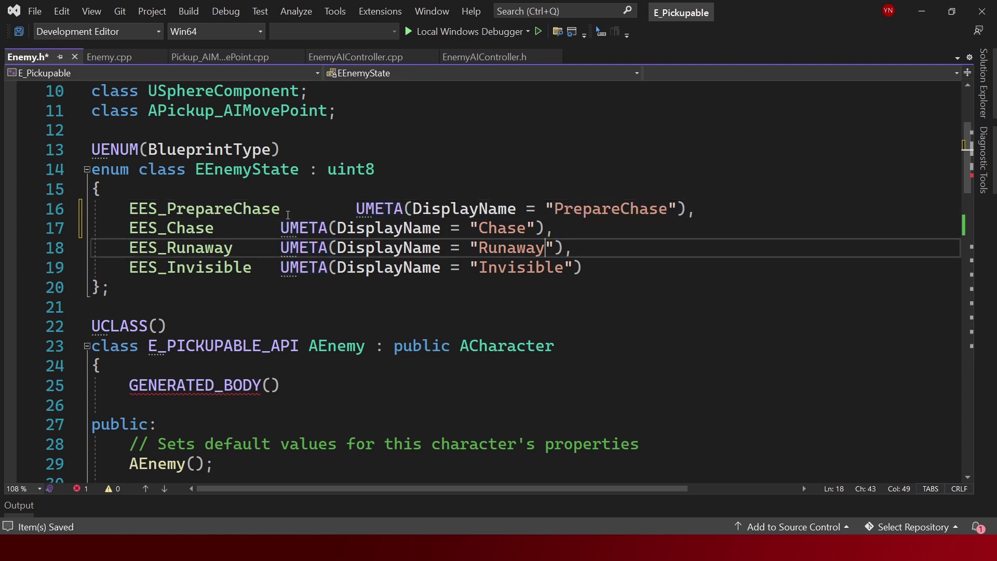
key("ctrl+Left")
key("ctrl+Left")
key("ctrl+Left")
key("Tab")
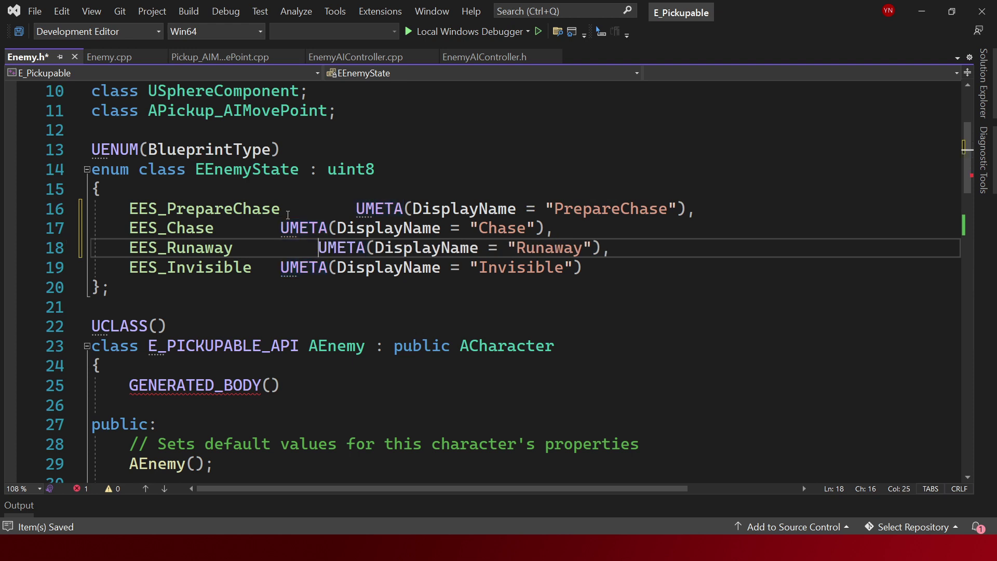
key("Up")
key("ctrl+Left")
key("ctrl+Left")
key("ctrl+Left")
key("Tab")
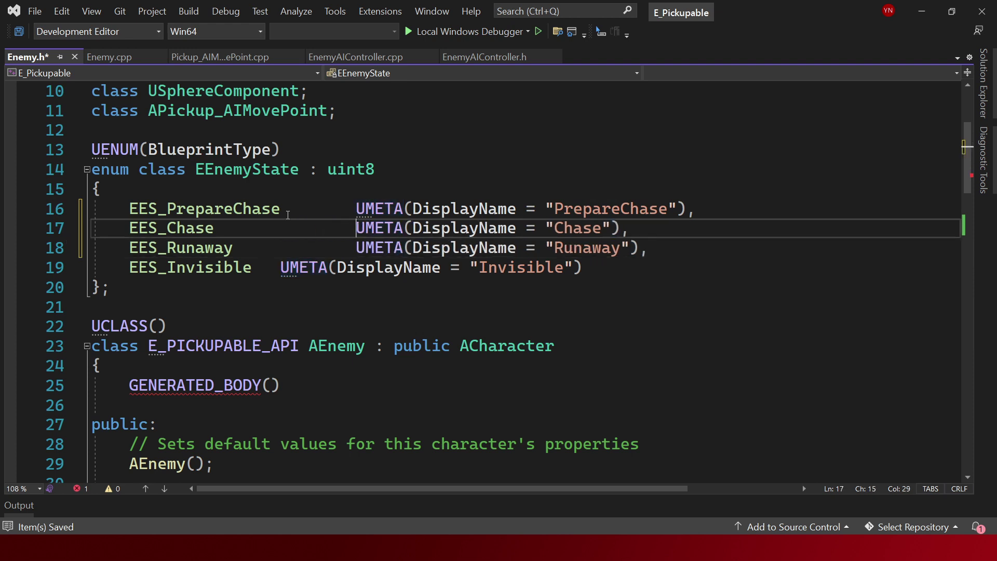
key("Down")
key("Down")
key("Tab")
key("Tab")
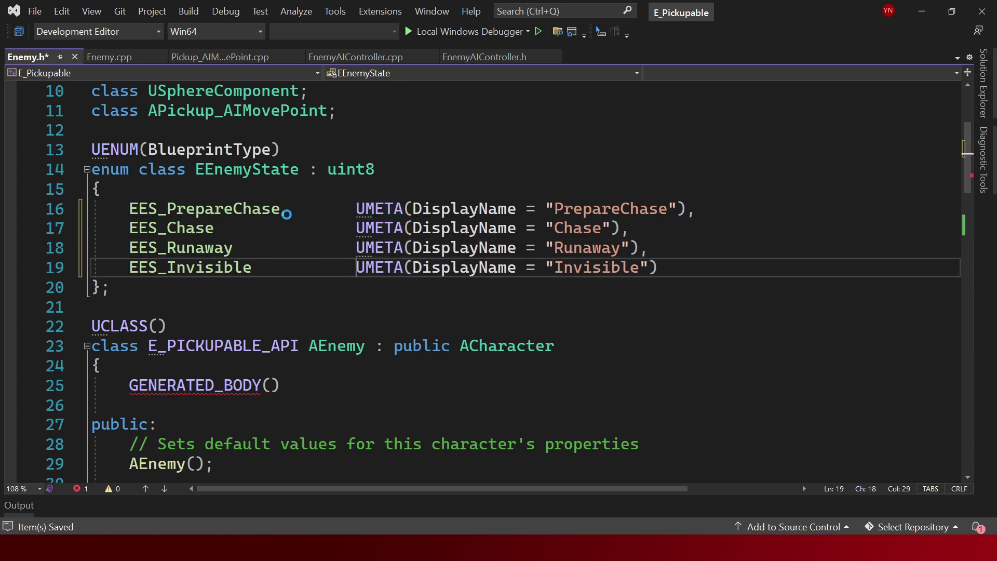
key("ctrl+s")
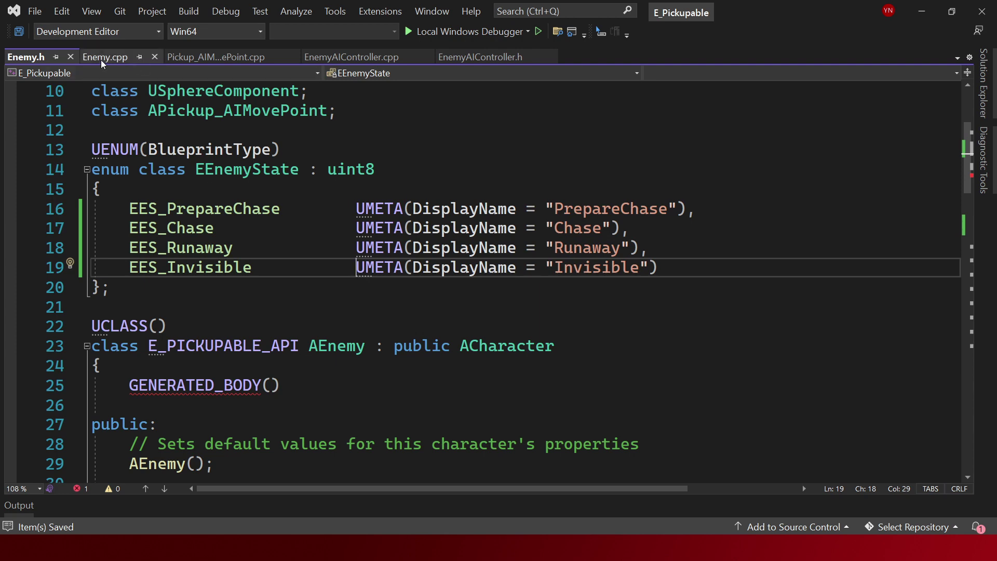
left_click(102, 58)
Duplicate the EES_Chase case in SetAIState and rename the first copy EES_PrepareChase.
scroll(299, 266, "up", 2)
scroll(298, 267, "down", 1)
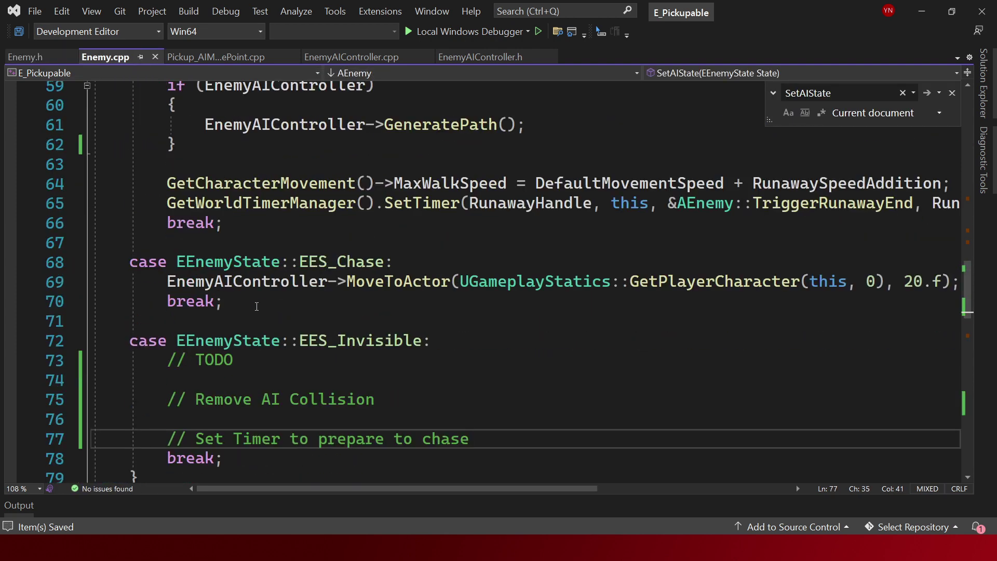
left_click_drag(223, 302, 272, 237)
key("ctrl+d")
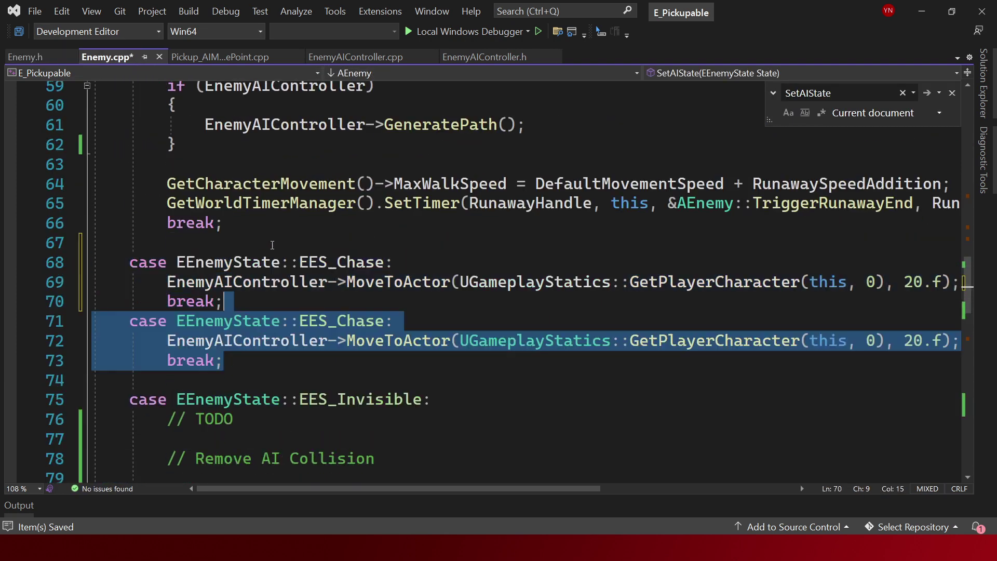
left_click(278, 309)
key("Return")
key("Up")
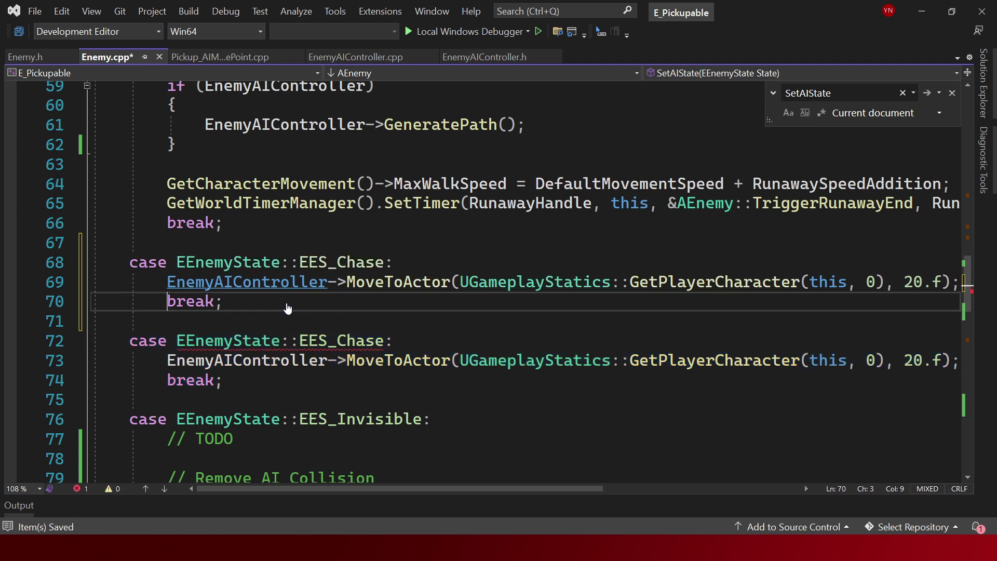
key("Up")
key("Up")
key("ctrl+Right")
key("ctrl+Right")
key("ctrl+Right")
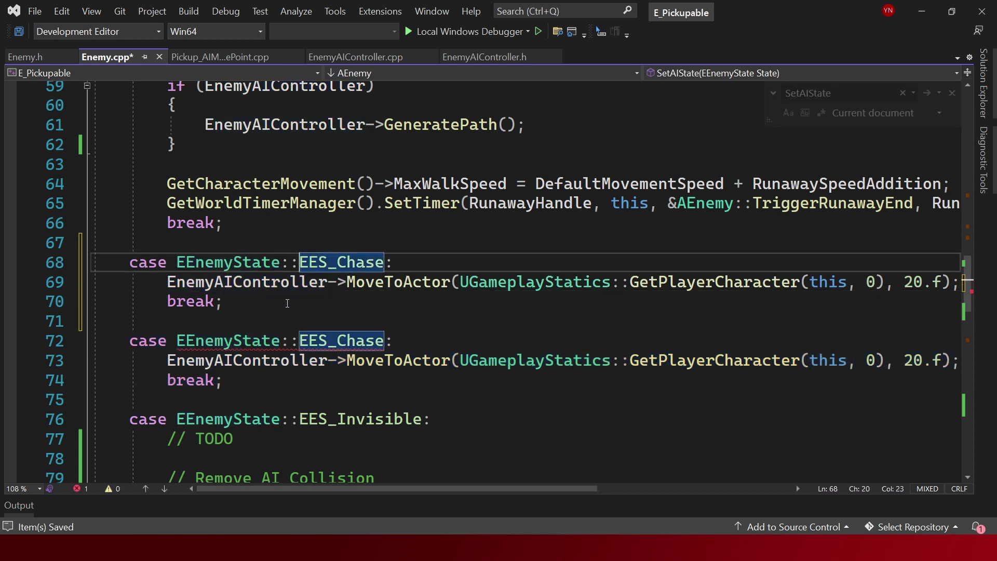
key("Right")
key("Right")
key("Left")
type("P")
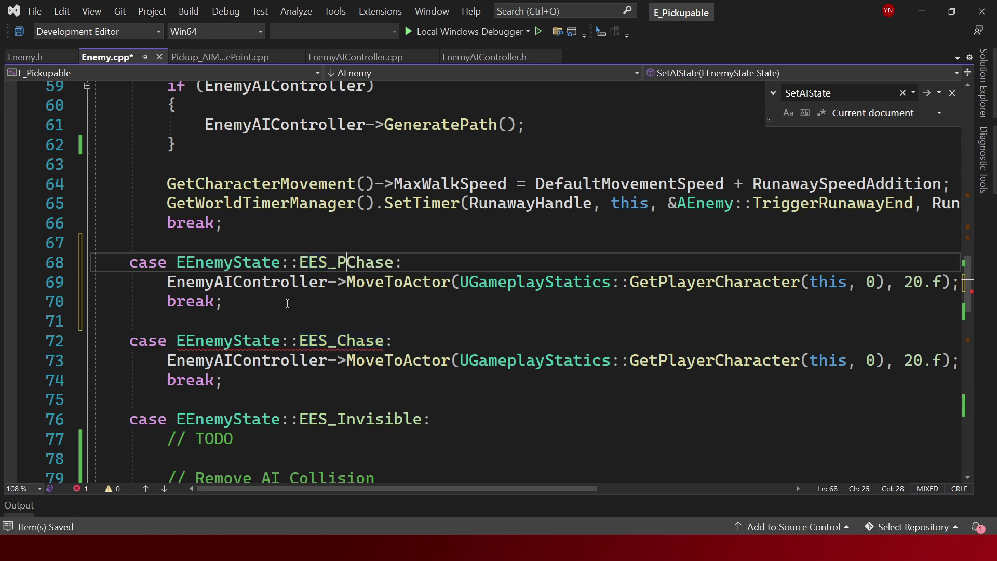
type("repare")
Replace PrepareChase's MoveToActor call with '// TODO', a re-enable-collision comment and '// Set AI State to chase', then save.
key("Down")
key("ctrl+x")
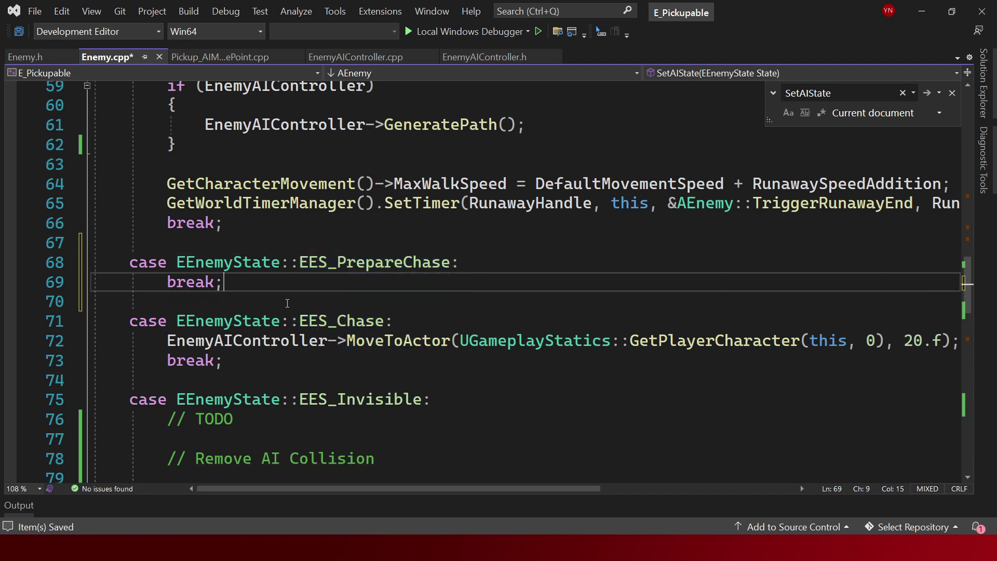
key("ctrl+Return")
type("// TODO")
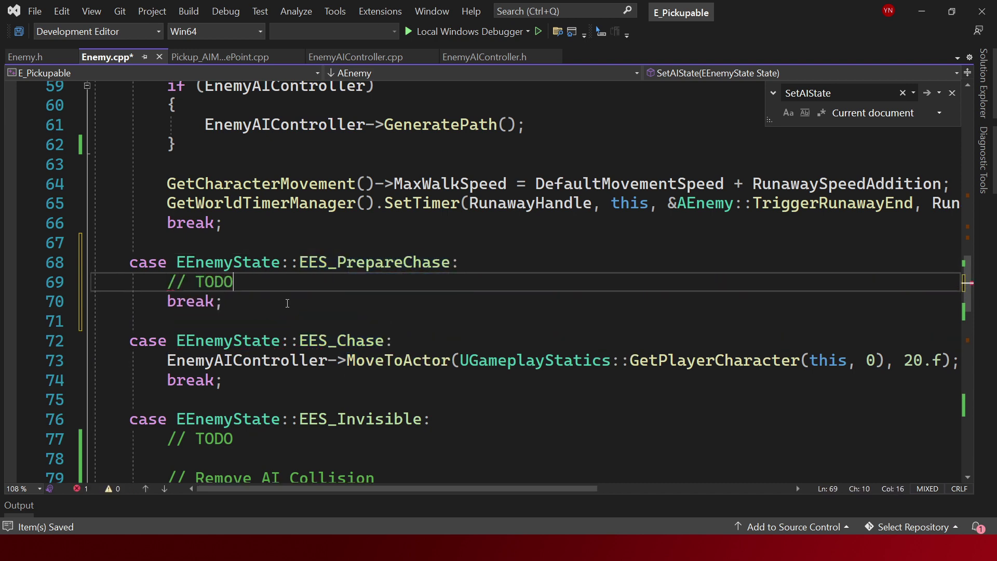
key("Return")
key("Return")
type("// Re e")
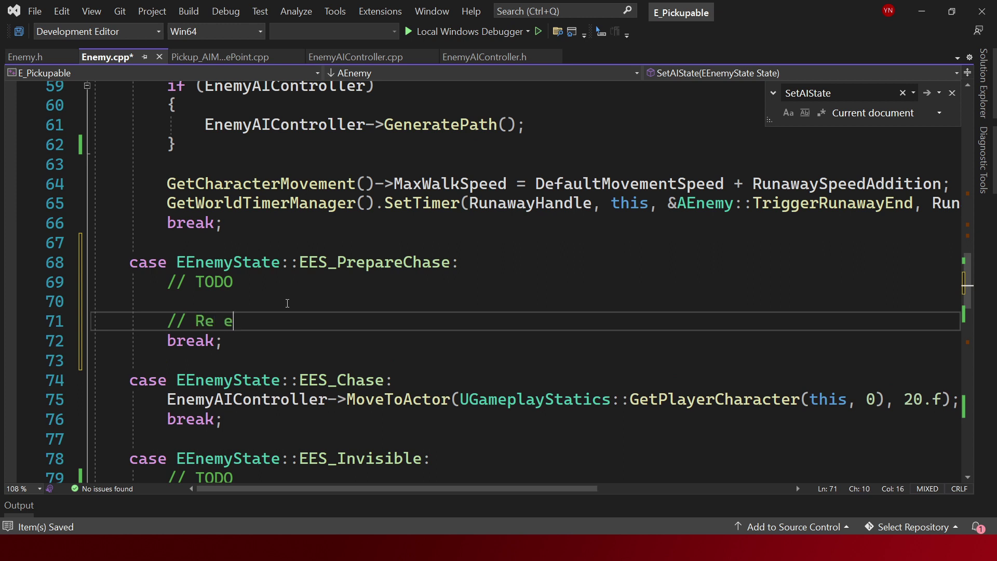
type("nable collision")
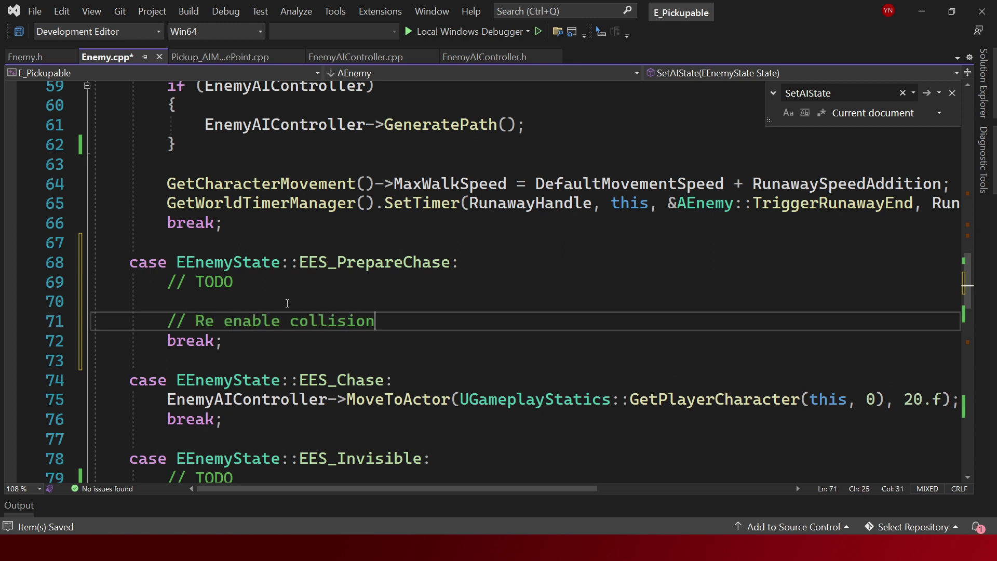
key("Return")
key("Return")
type("and set")
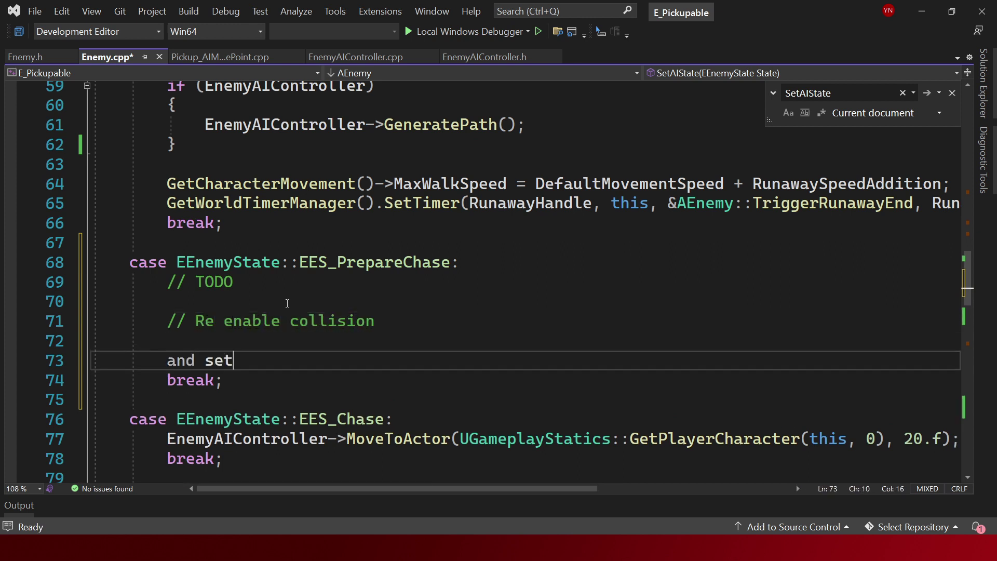
type(" t")
key("Escape")
key("ctrl+BackSpace")
key("ctrl+BackSpace")
key("ctrl+BackSpace")
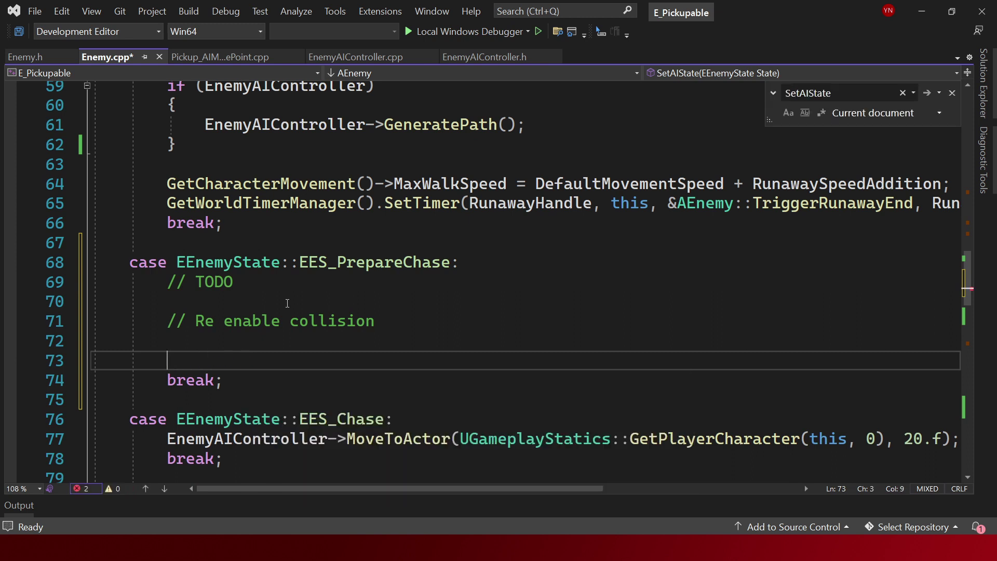
type("// Set AI S")
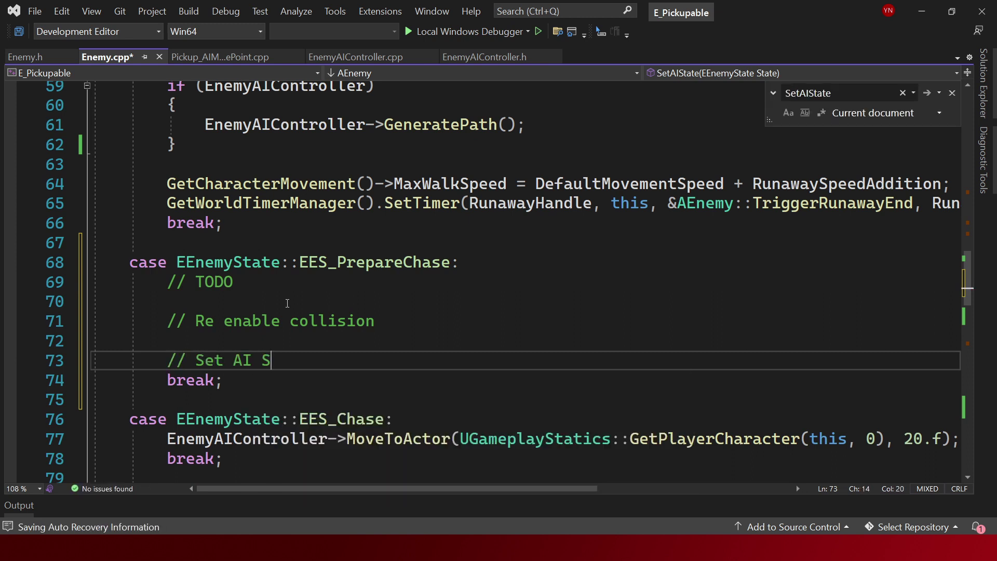
type("tate to chase")
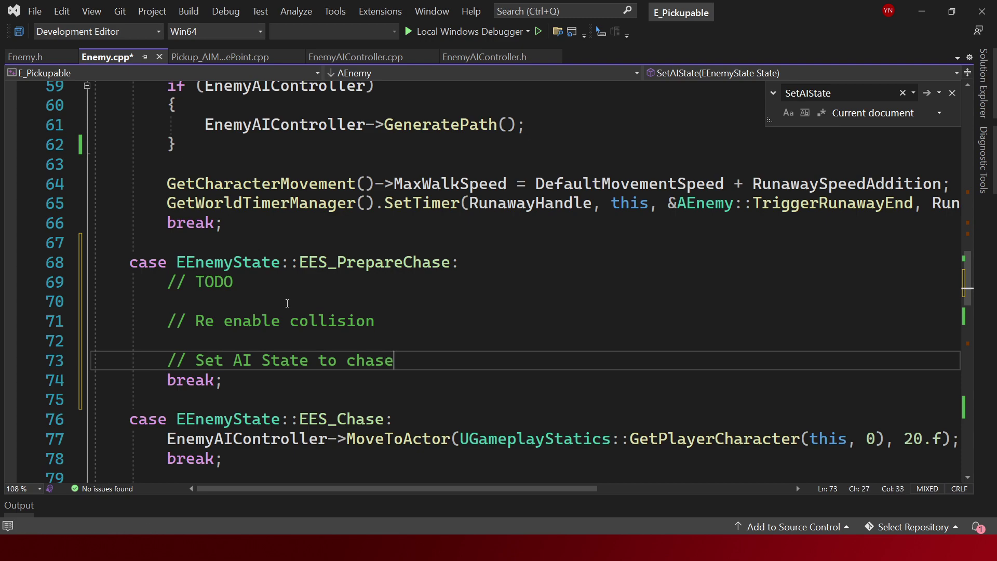
key("ctrl+s")
Return the cursor to the Runaway case and close the find box.
scroll(287, 312, "down", 2)
scroll(212, 168, "down", 1)
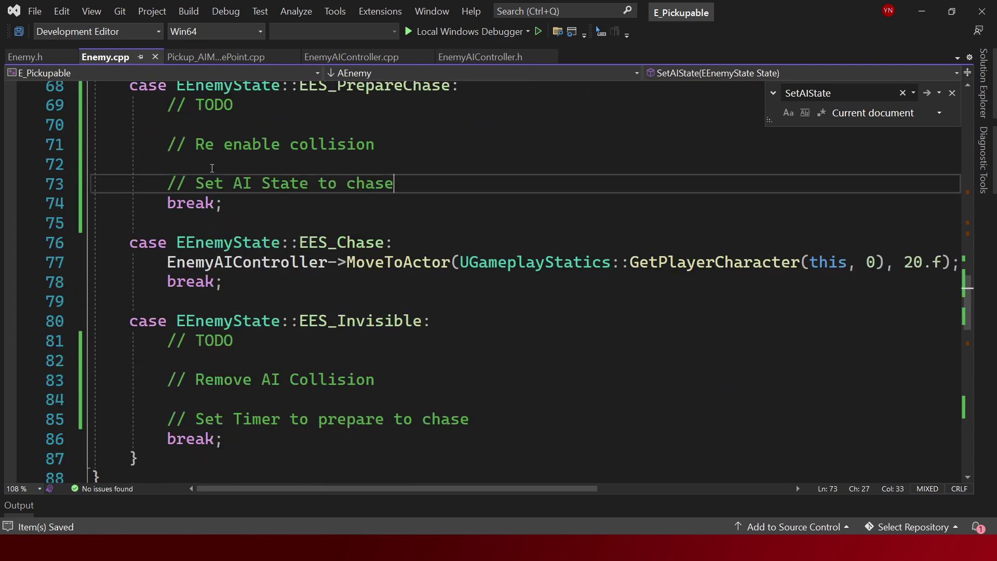
scroll(276, 405, "down", 1)
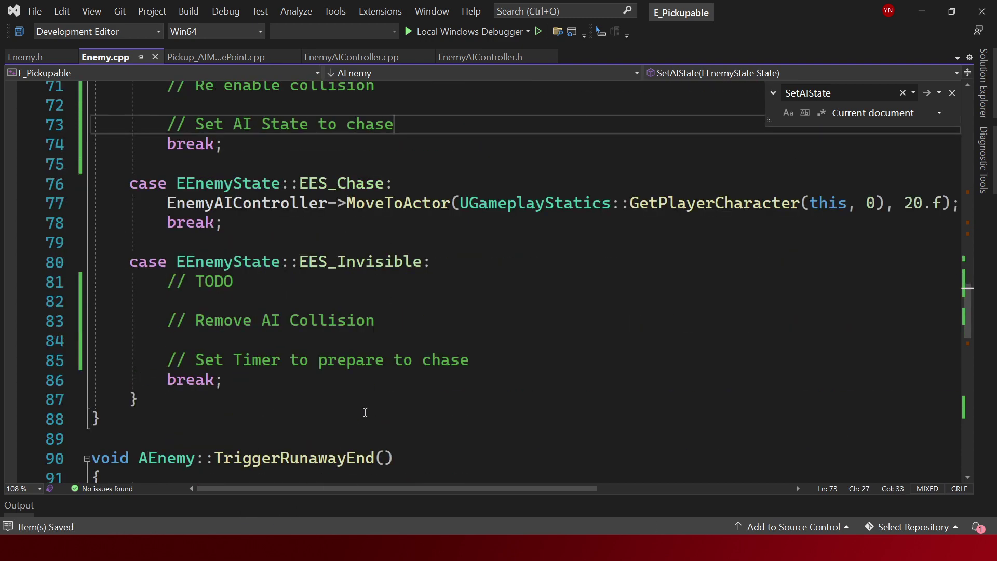
scroll(365, 412, "up", 6)
scroll(374, 364, "up", 2)
left_click(382, 331)
key("Escape")
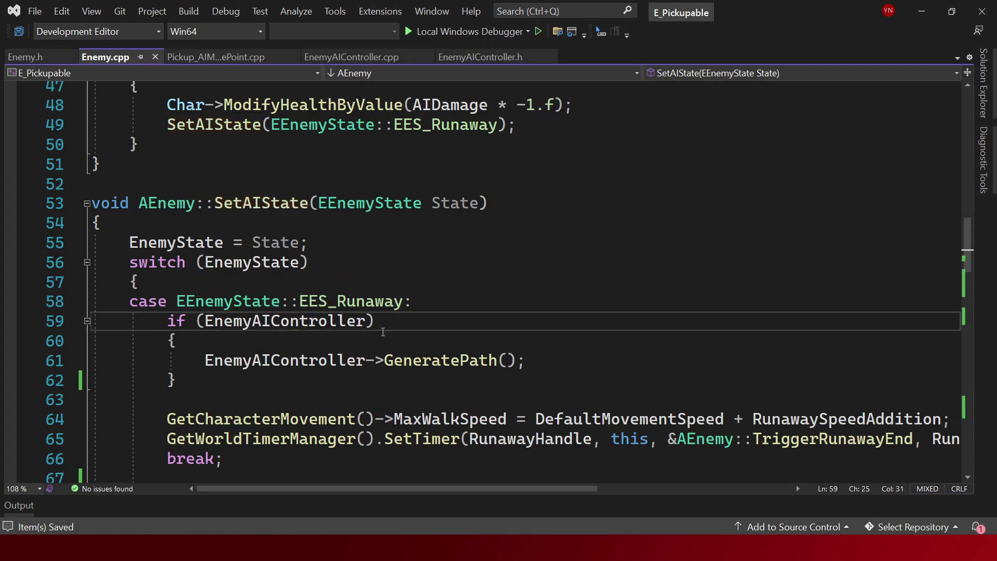
scroll(385, 330, "down", 4)
Play-test FirstPersonExampleMap in Unreal Editor, walking forward, then release the mouse from the game.
key("alt+Tab")
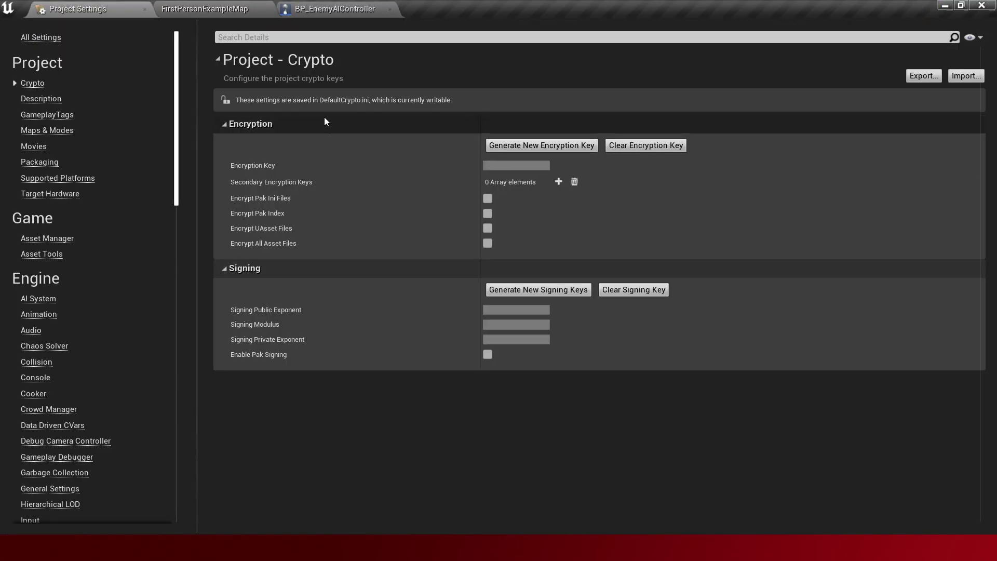
left_click(176, 6)
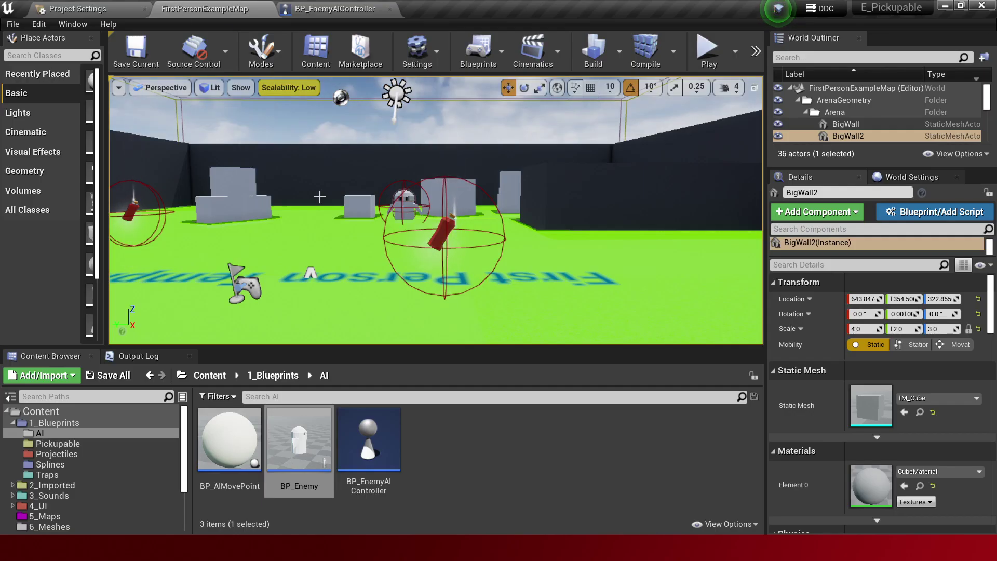
left_click(709, 52)
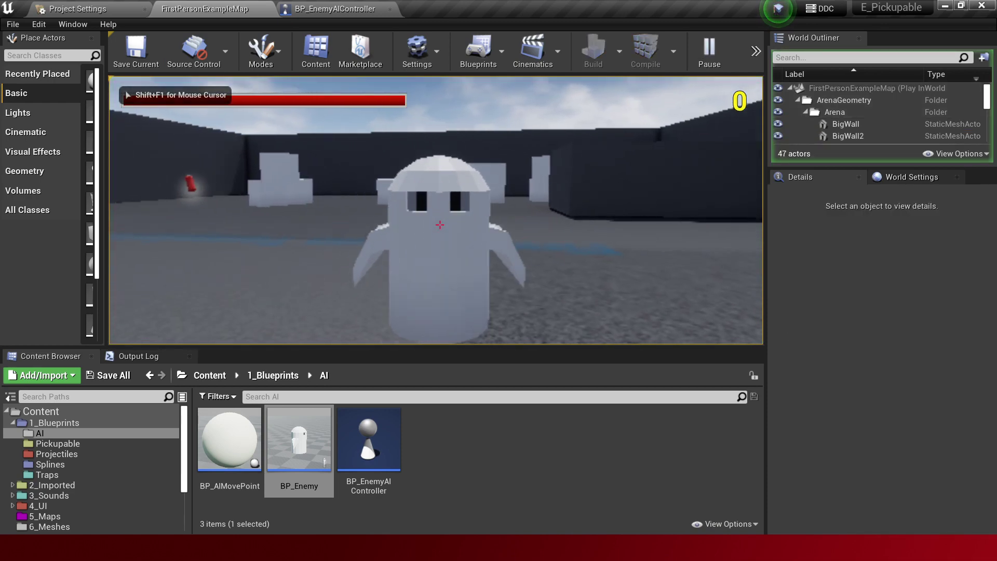
key("w")
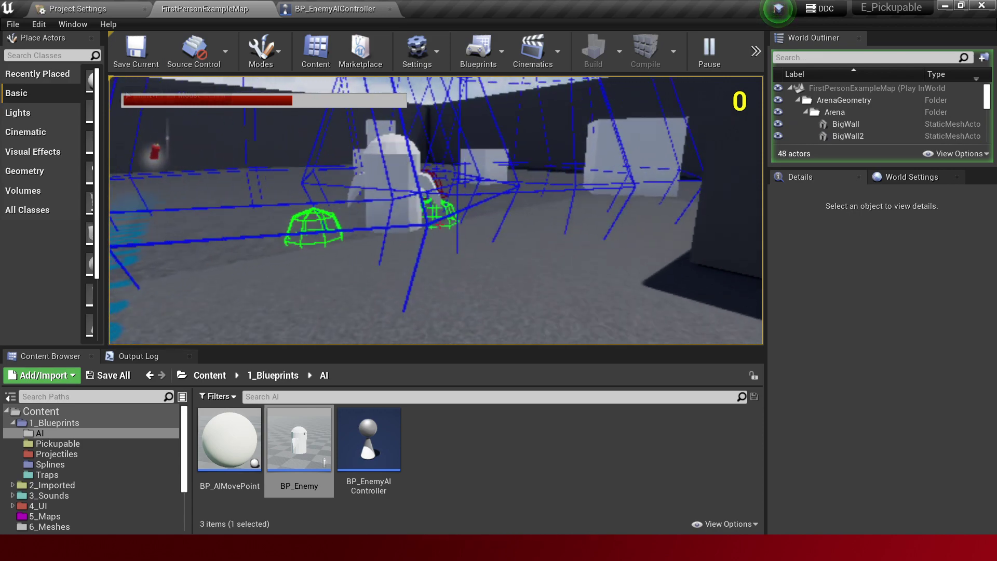
key("shift+F1")
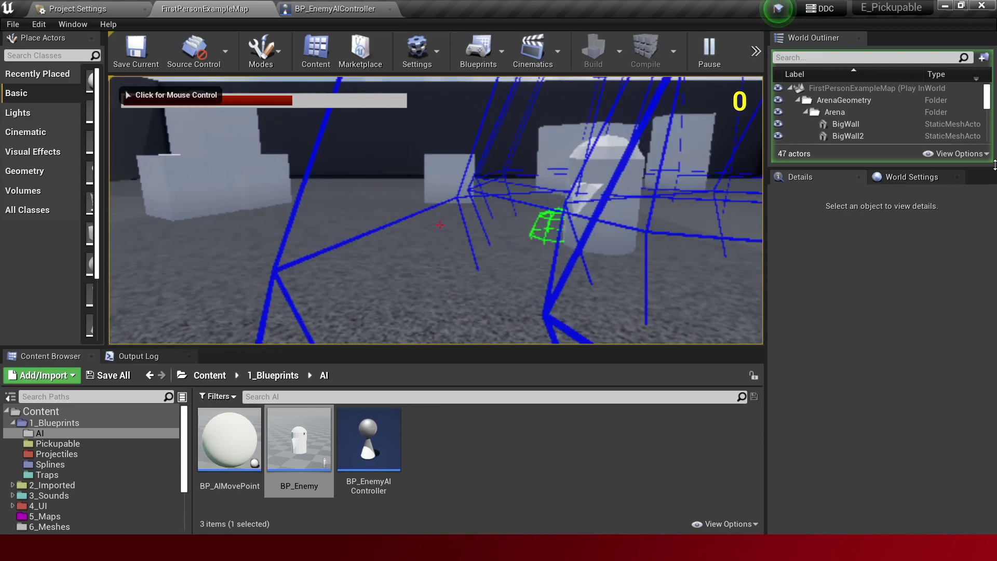
Check that BP_Enemy's Enemy State reads Invisible, stop the play test, and save the map.
type("enemy")
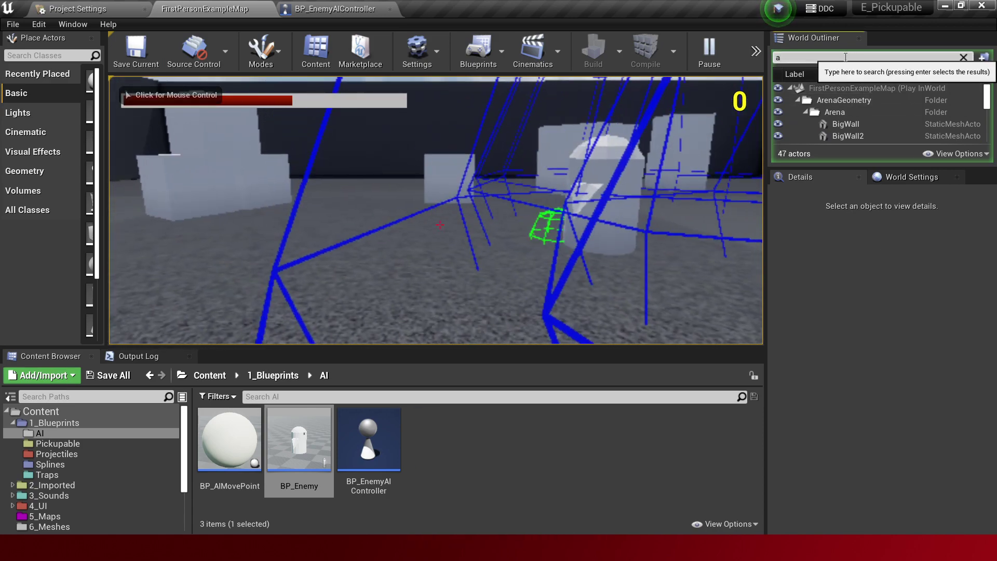
left_click(842, 101)
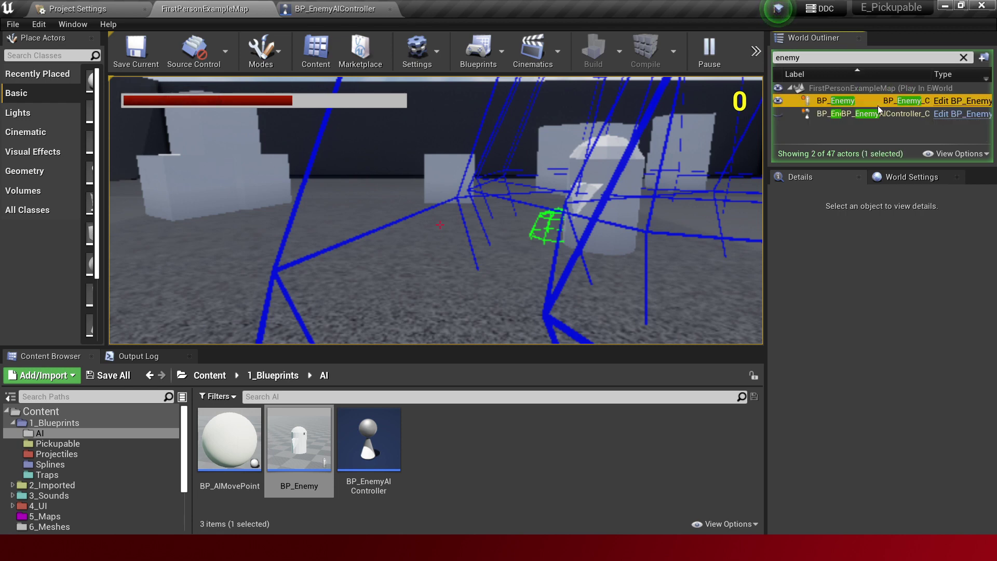
left_click(824, 264)
type("enemy")
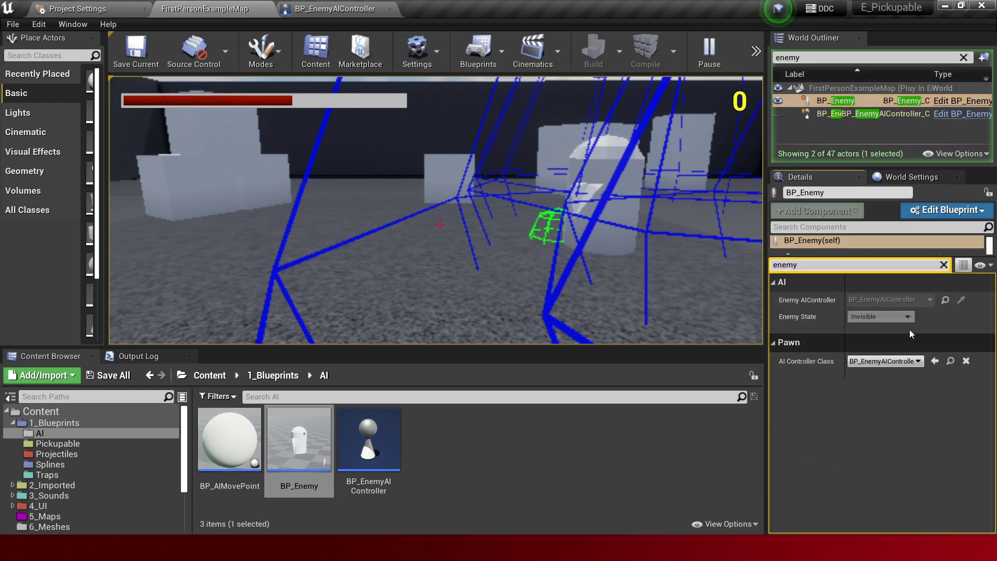
left_click(519, 218)
key("Escape")
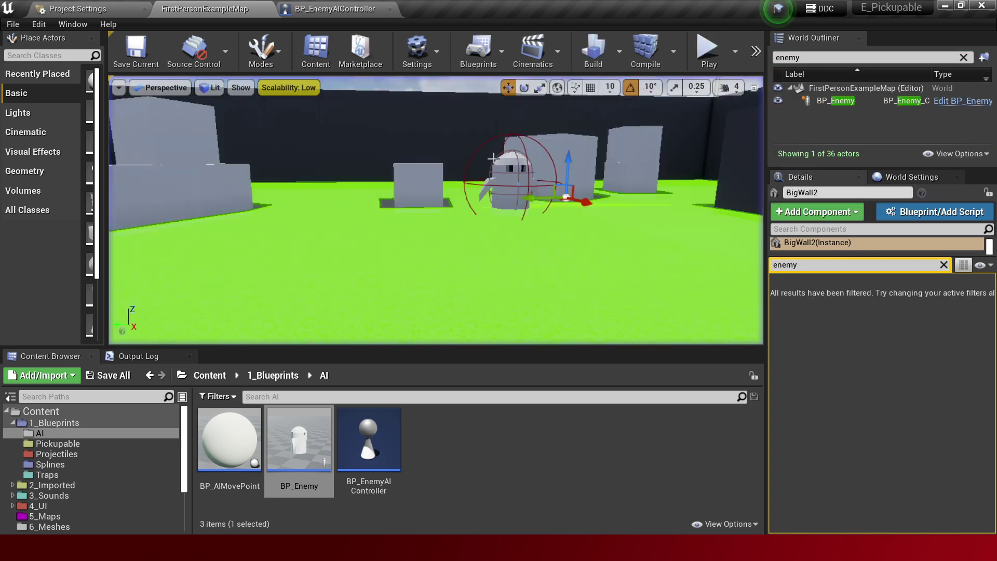
left_click(117, 59)
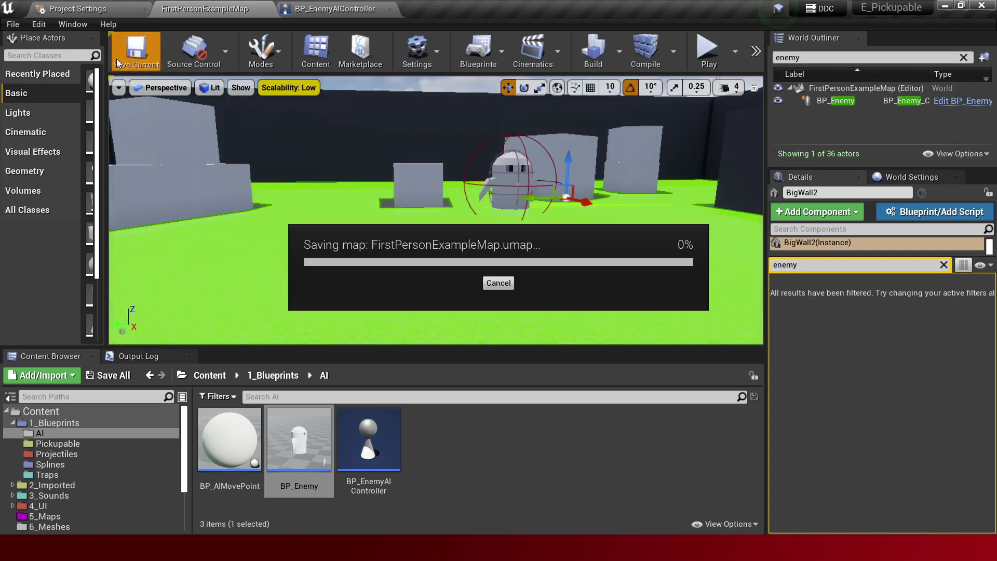